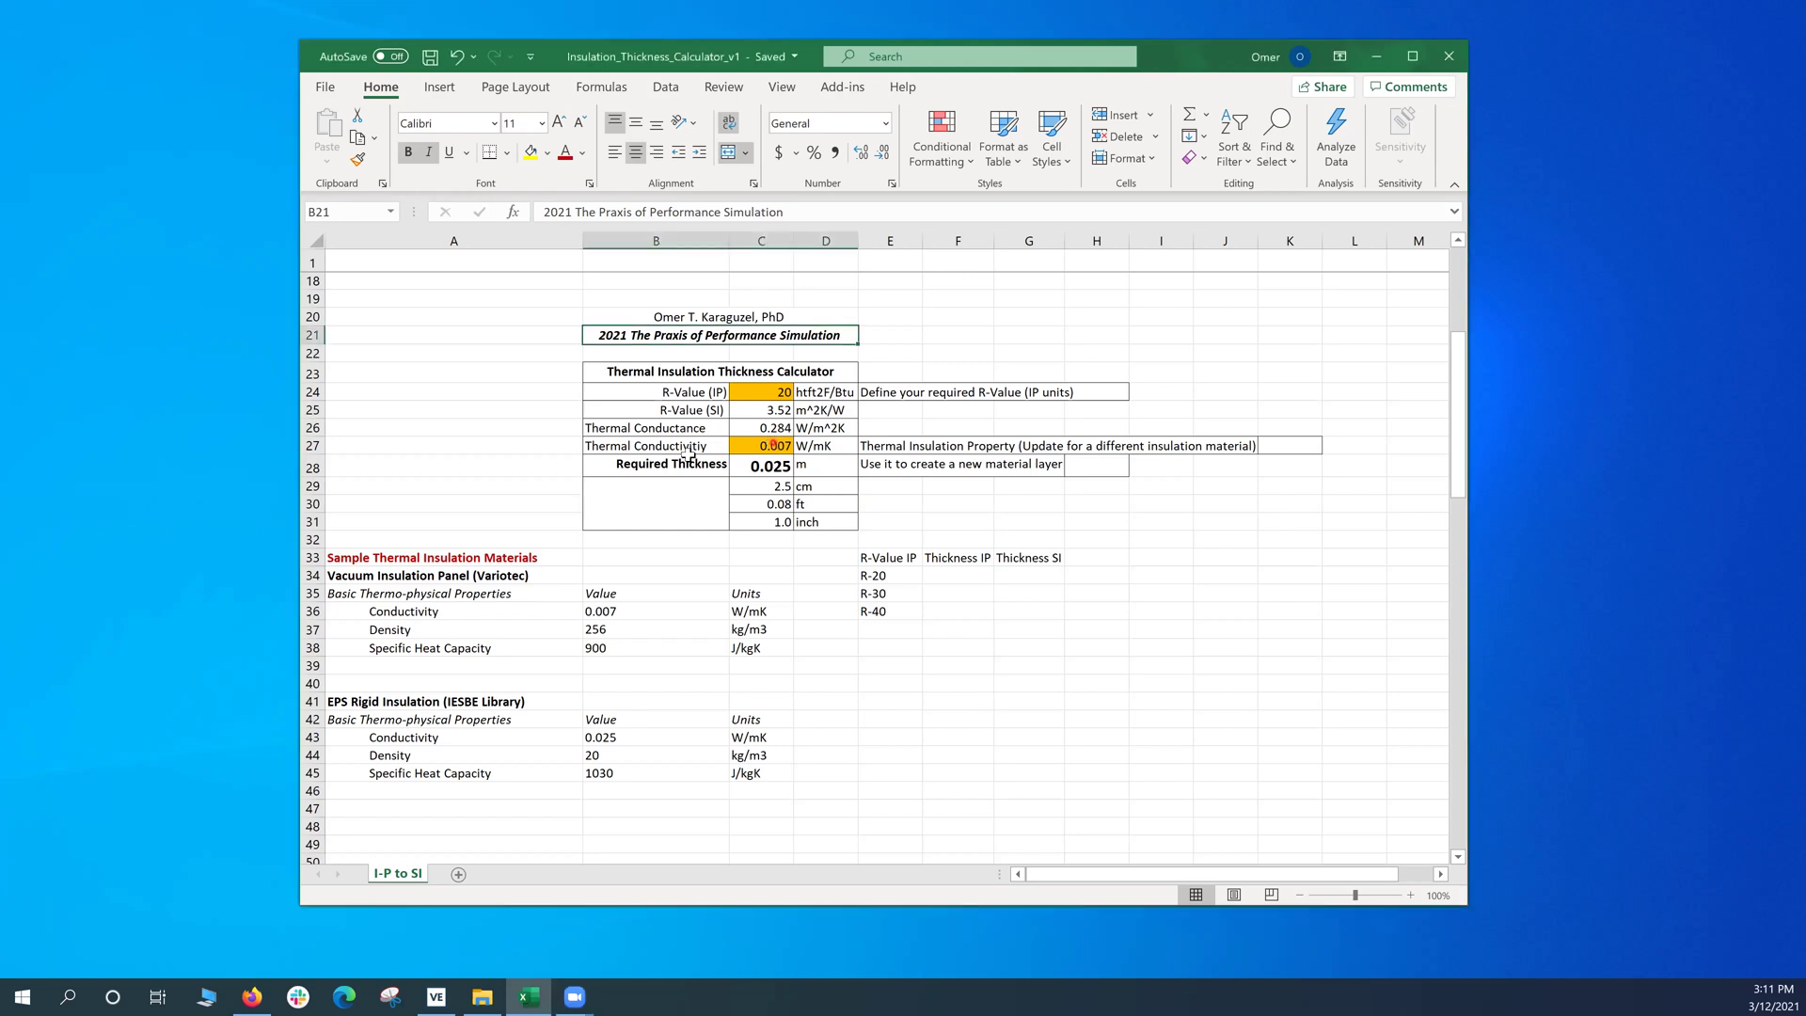
Step: Review the conductivity 0.007 and R-value 20 inputs and the R-20, R-30, R-40 table rows
left_click(767, 445)
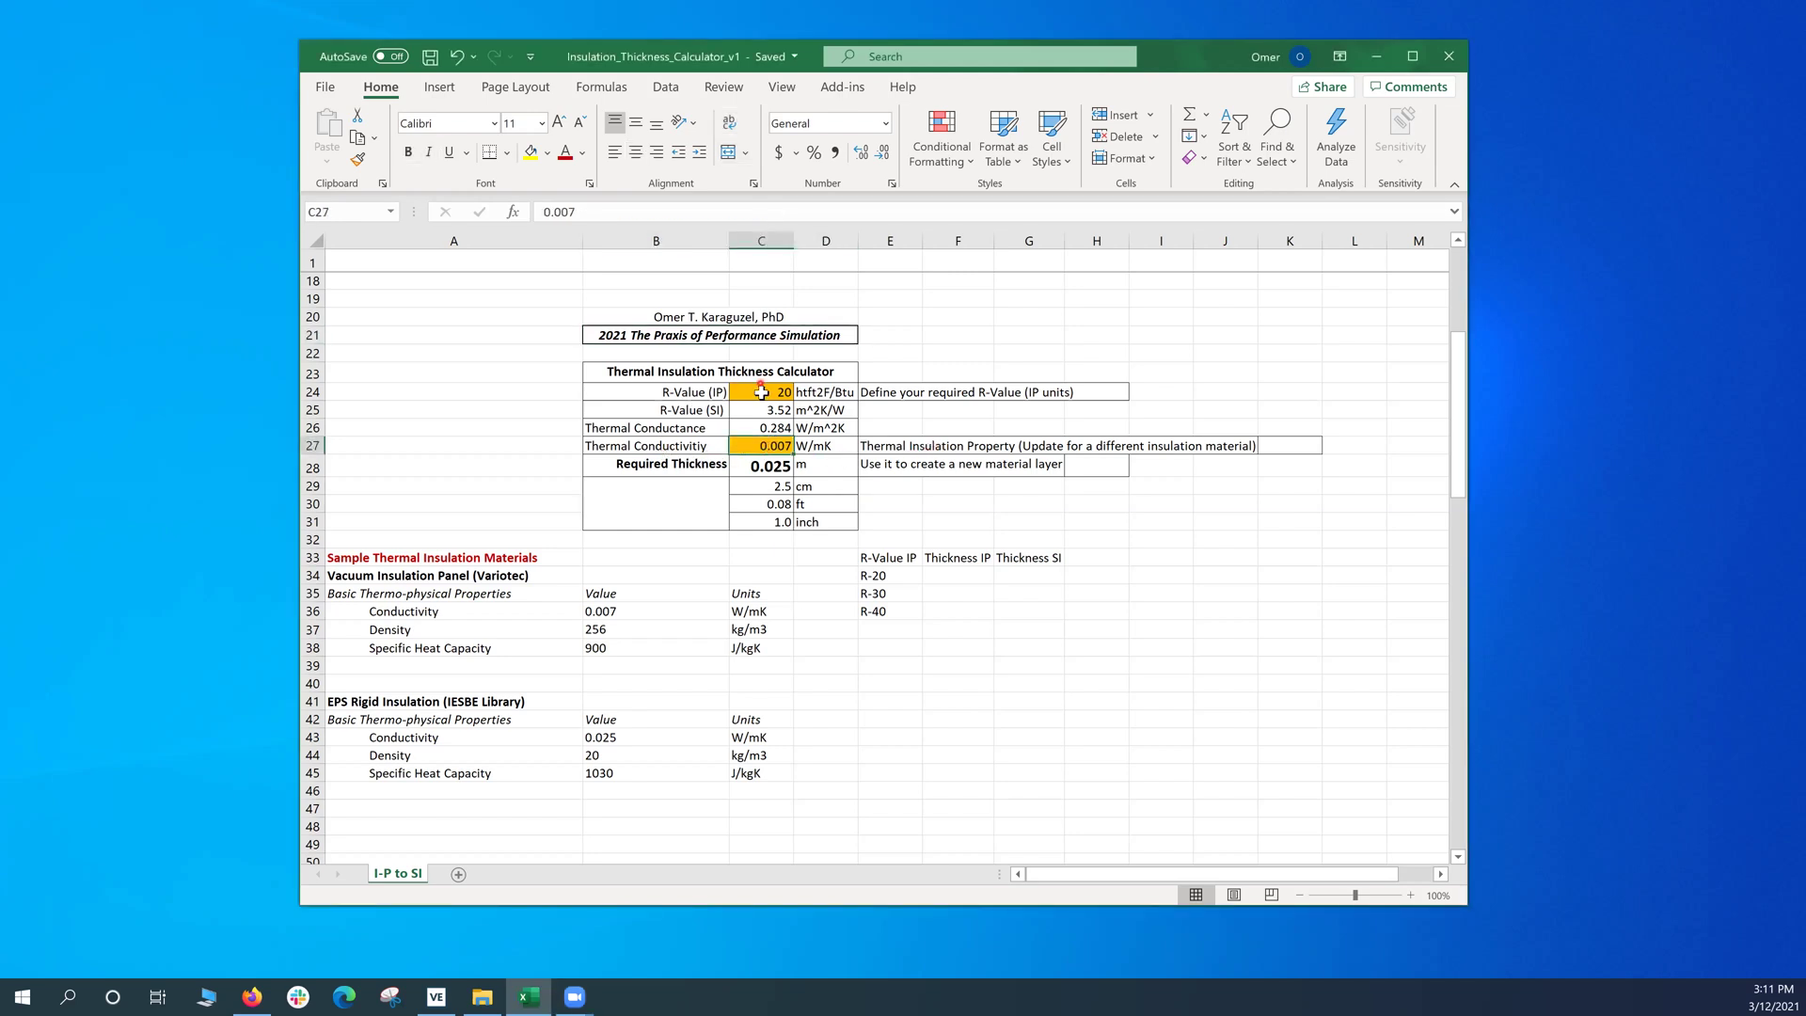
left_click(762, 393)
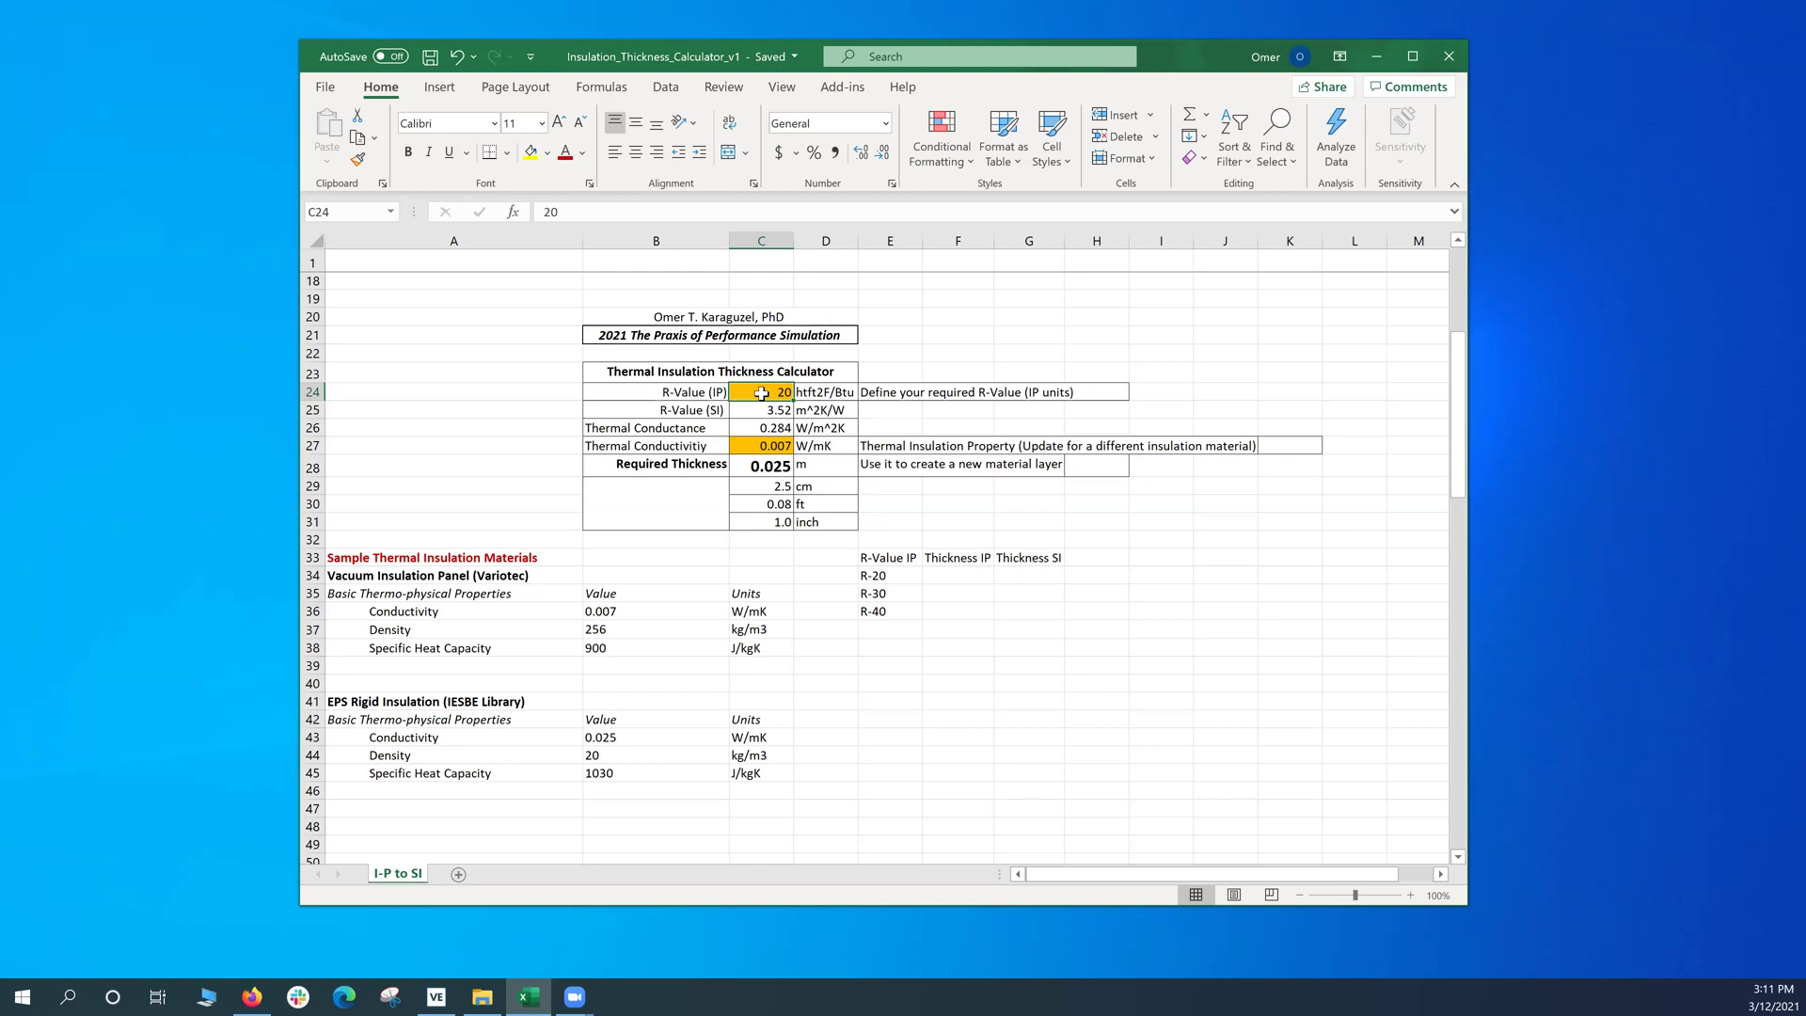
left_click(694, 393)
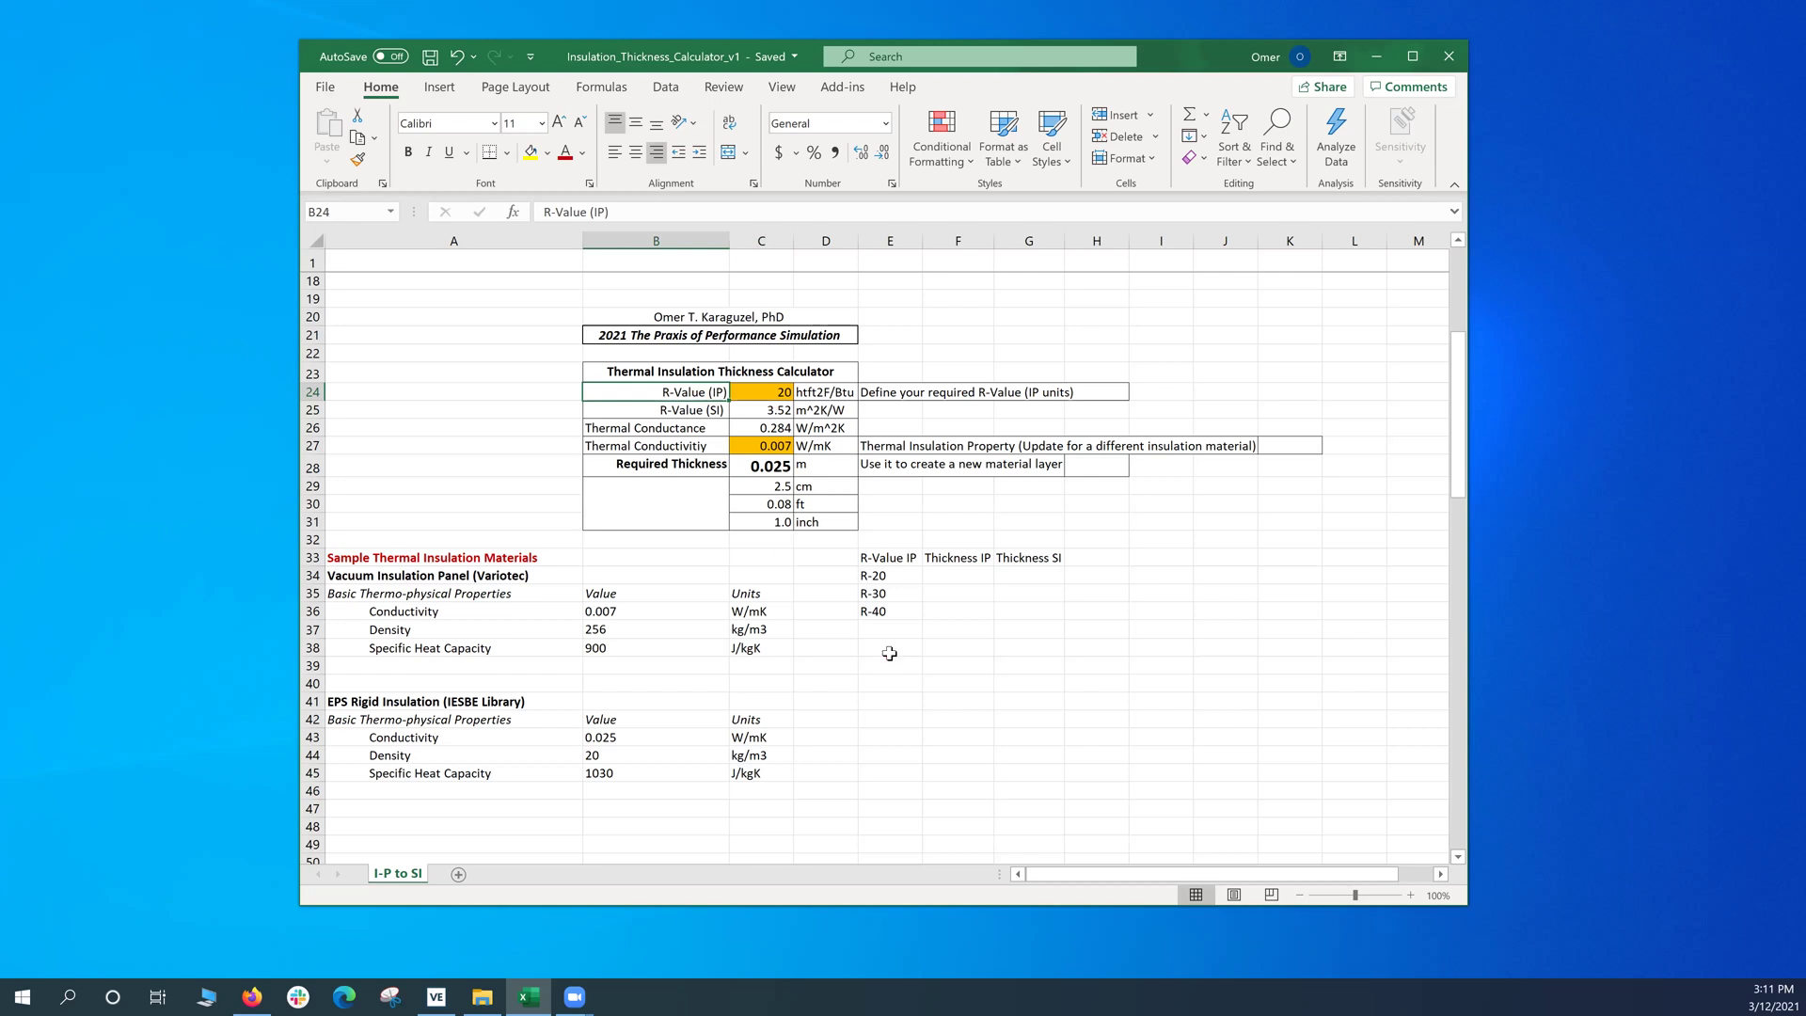
left_click(890, 576)
left_click(889, 593)
left_click(887, 612)
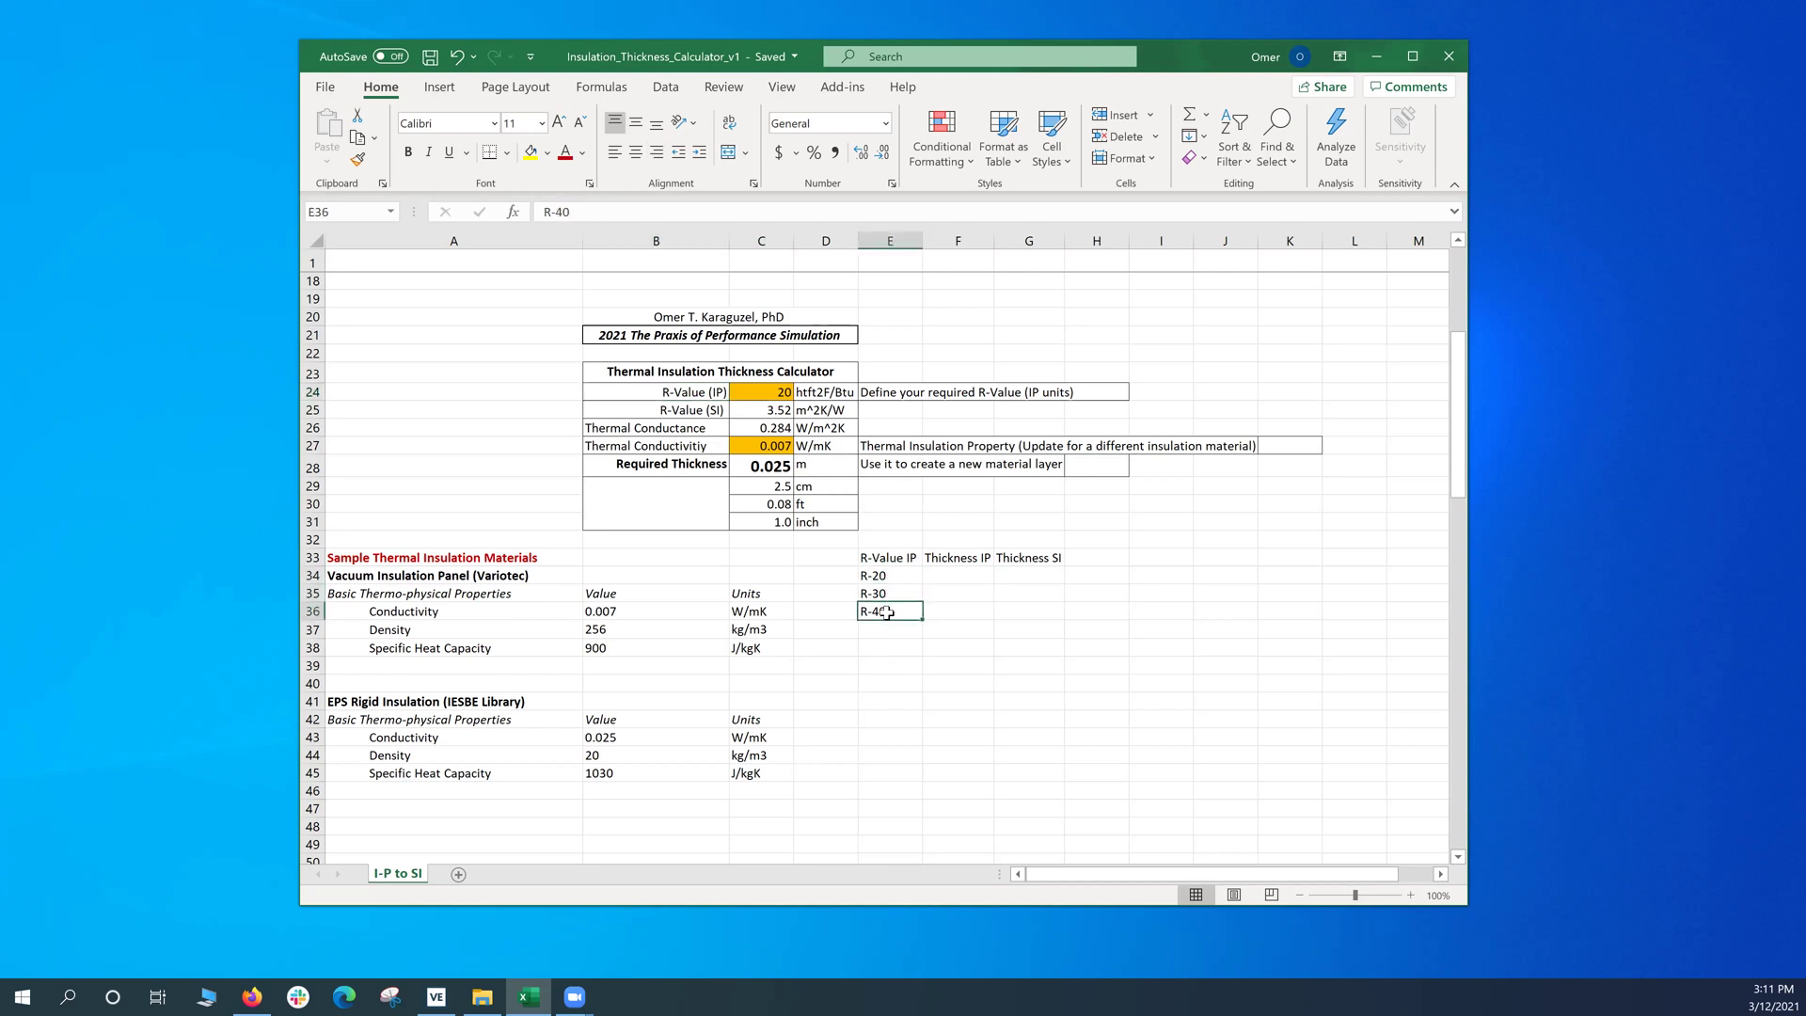
left_click(889, 577)
left_click(889, 594)
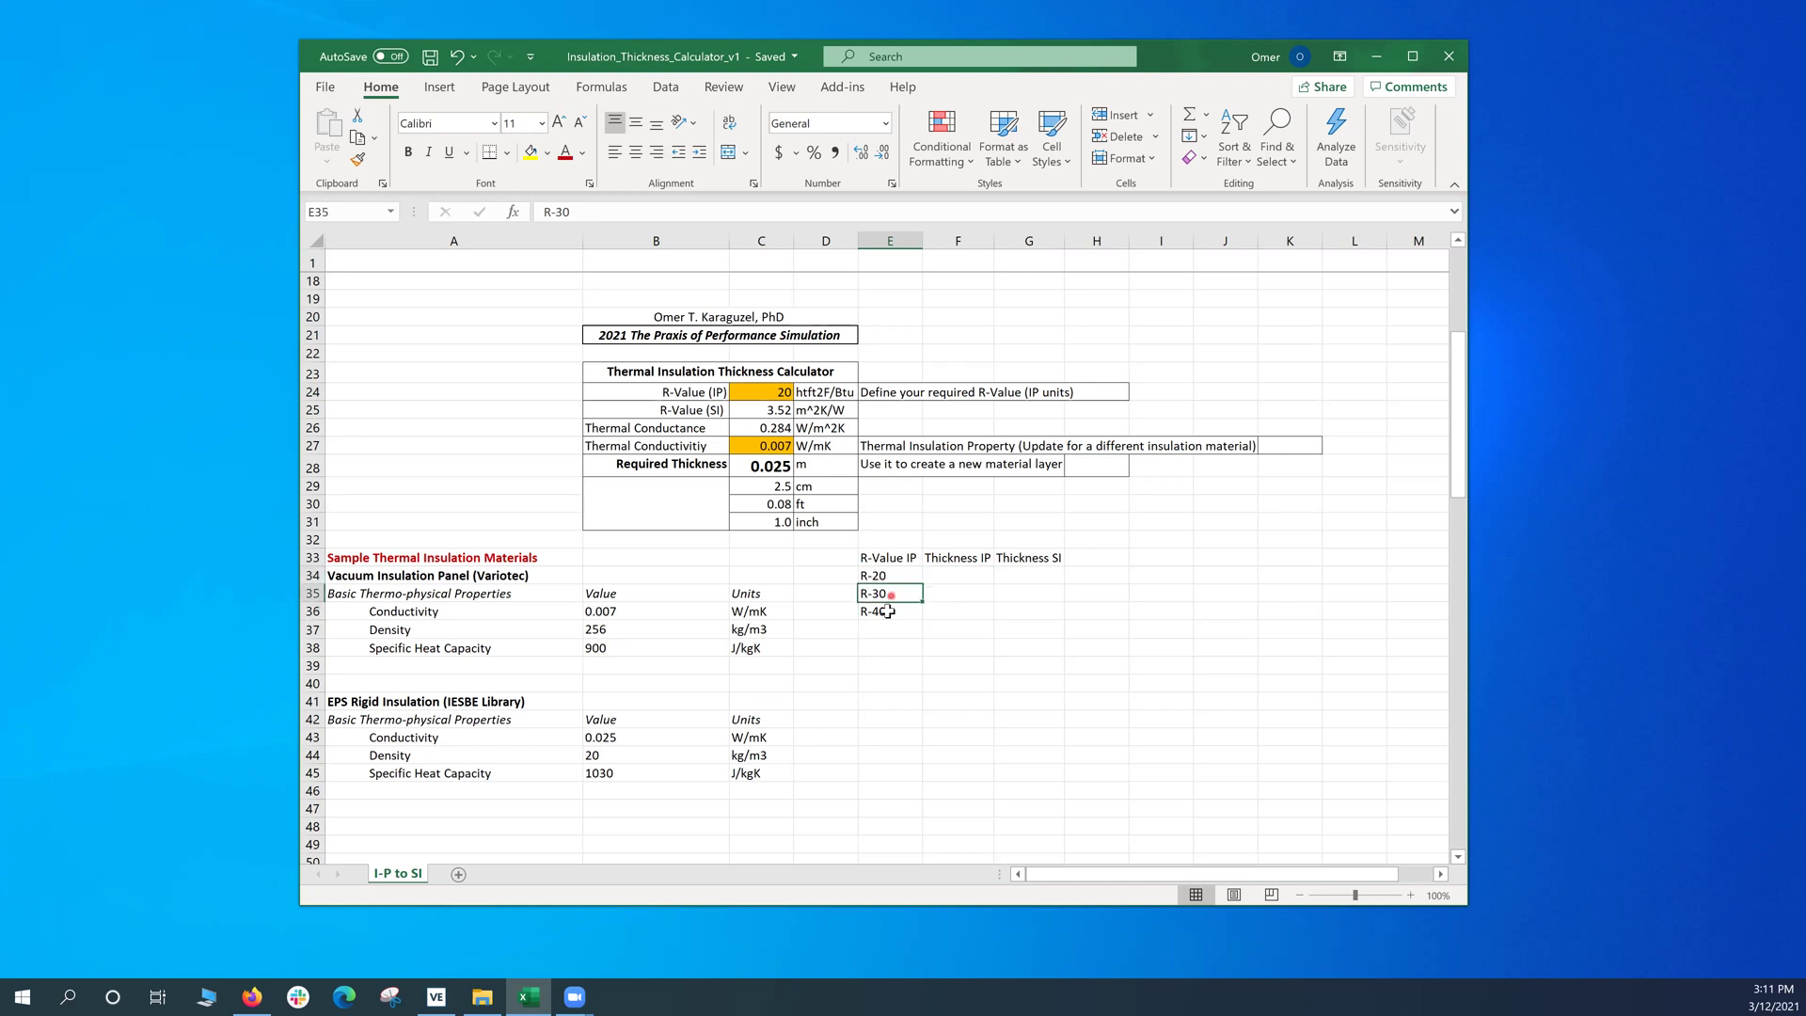
left_click(887, 612)
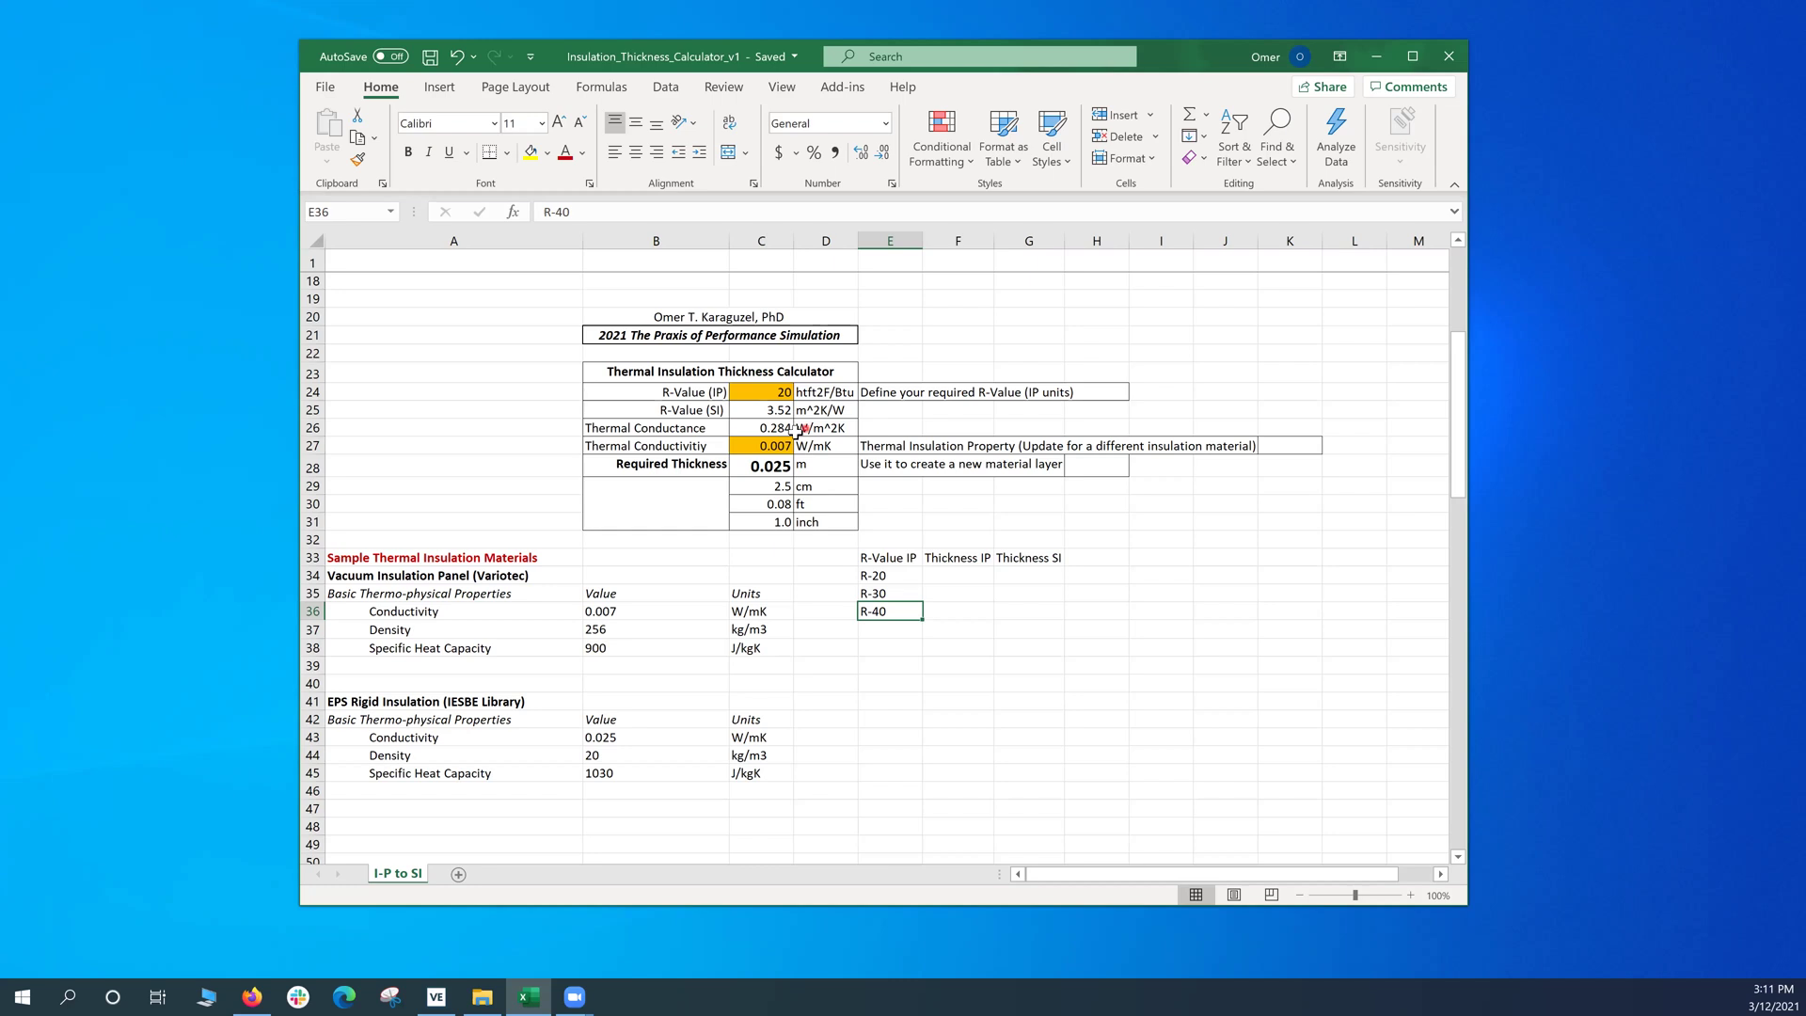
Step: Inspect the calculator formulas: SI R-value conversion, conductance =1/C25, thickness =C27/C26, cm and inch conversions
left_click(766, 392)
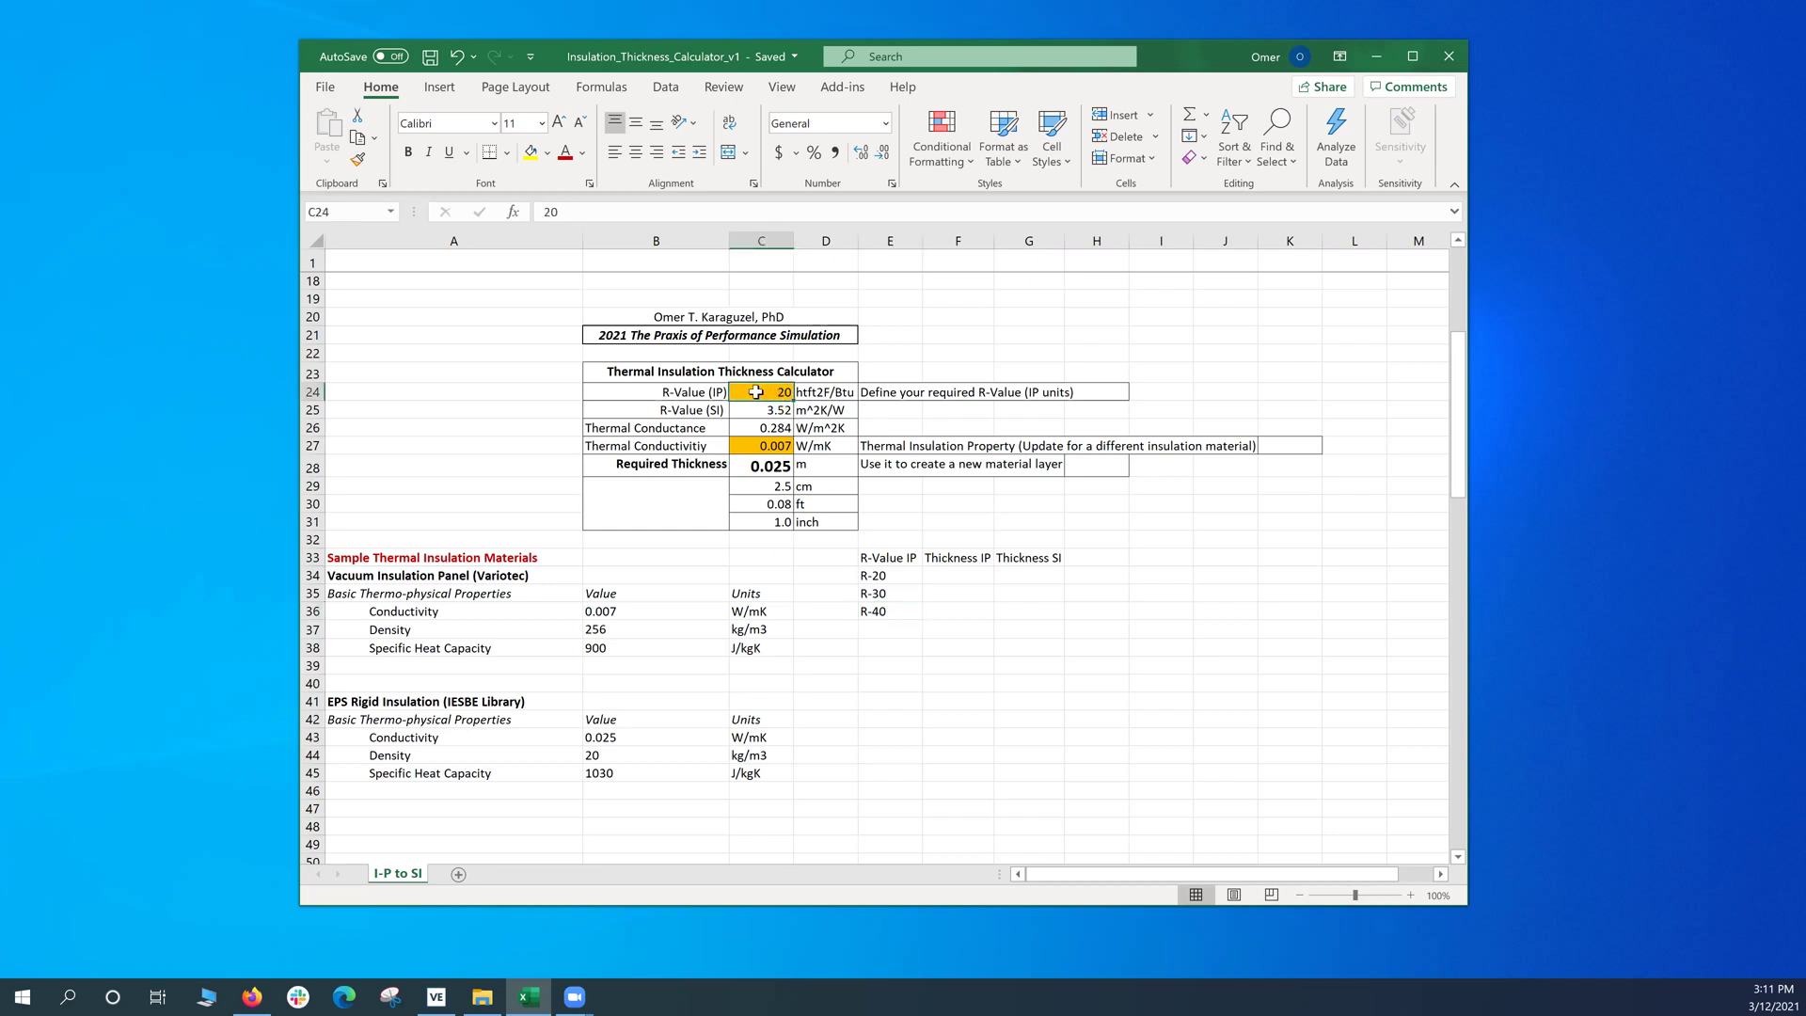
left_click(771, 448)
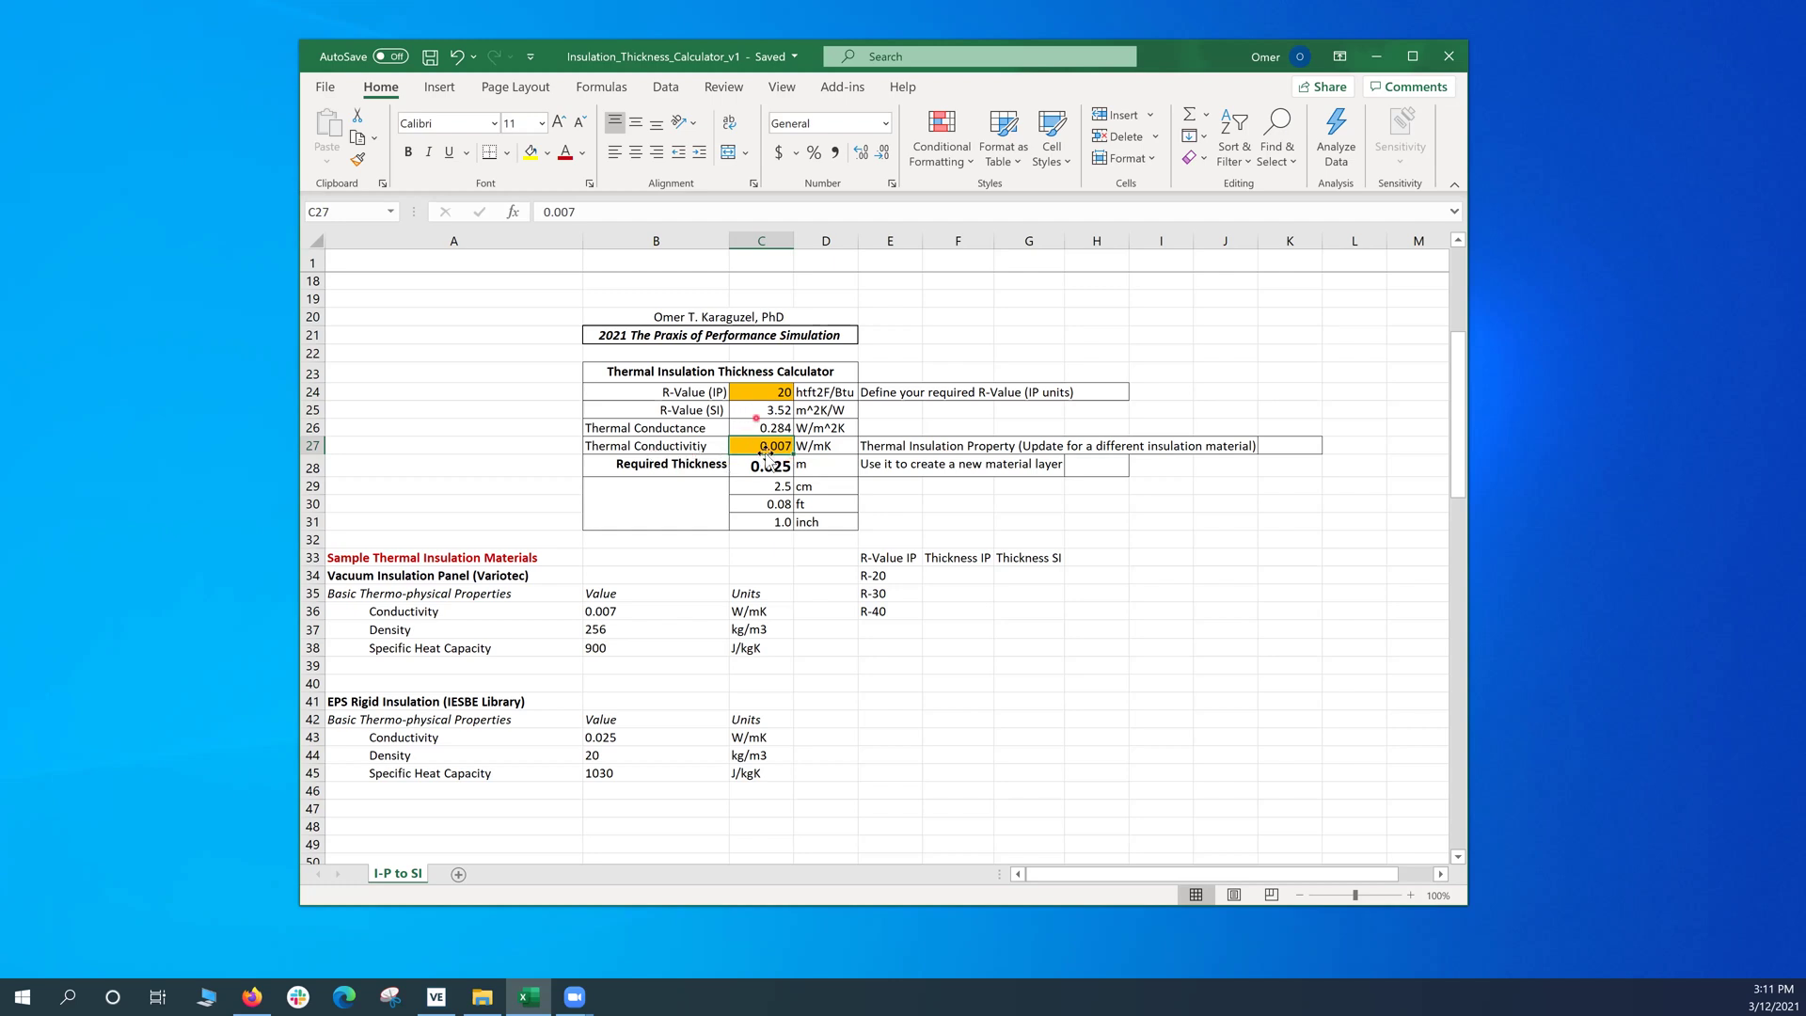
left_click(775, 468)
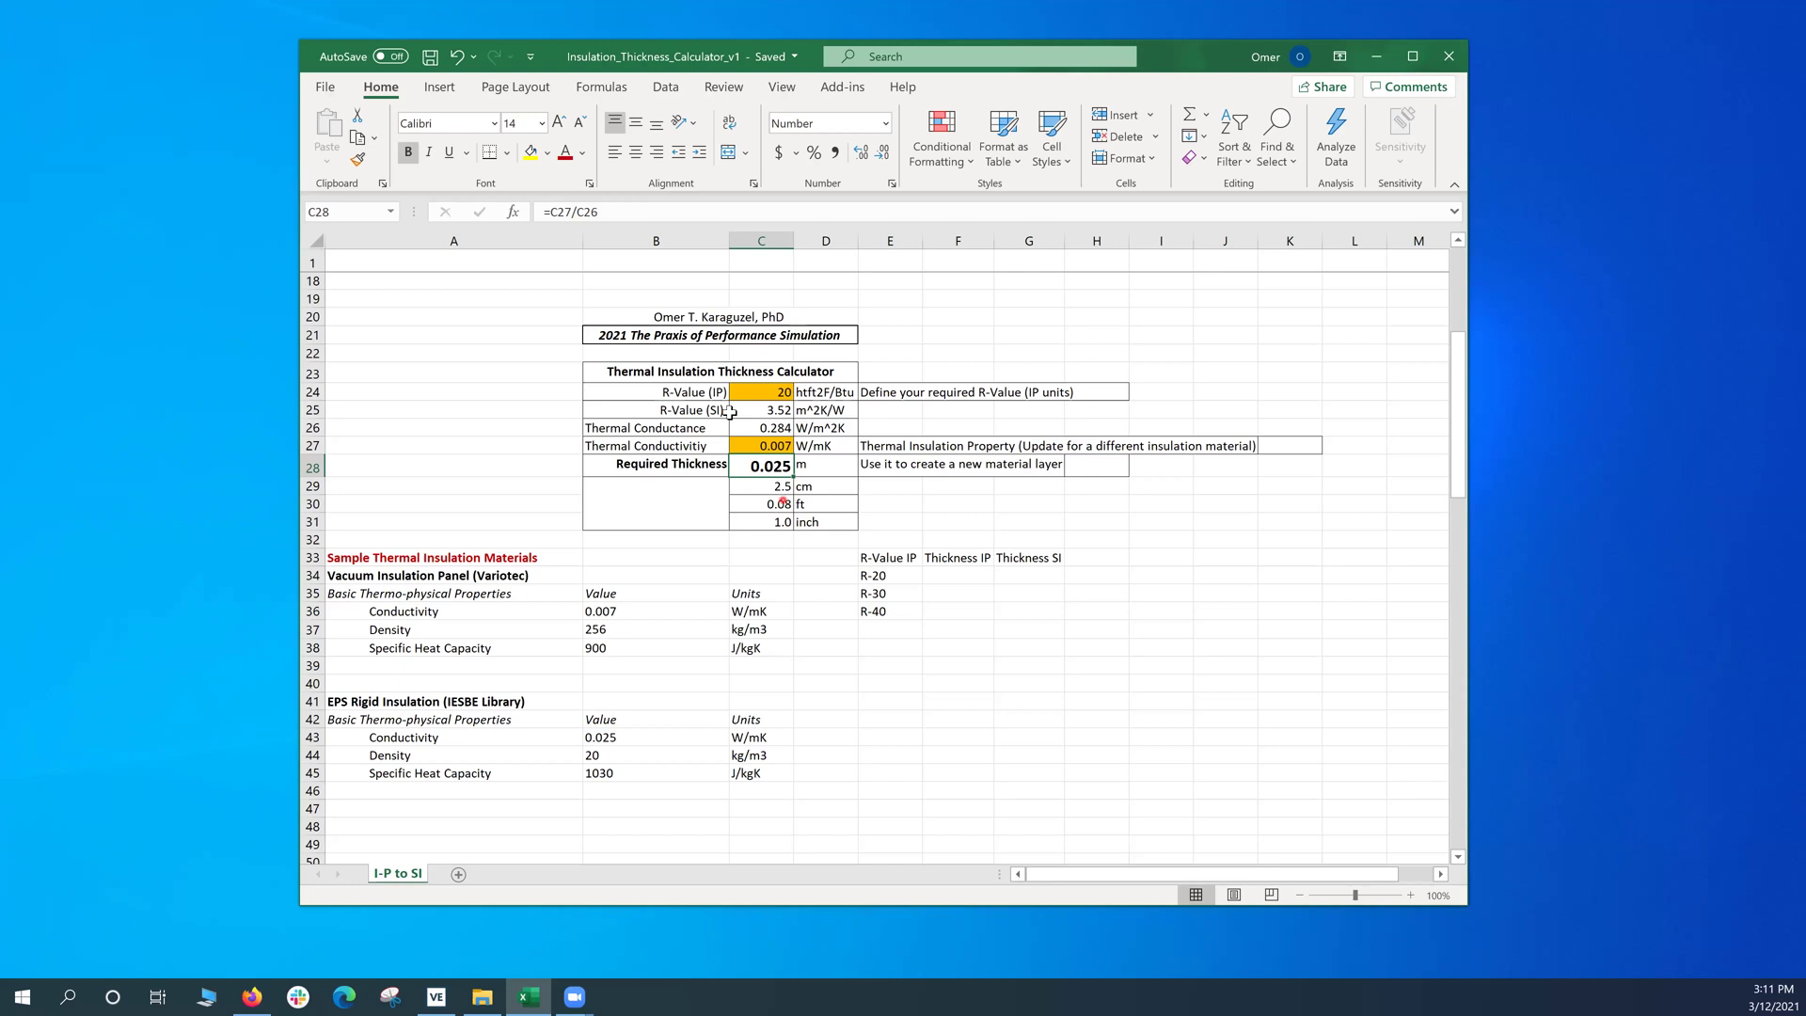
left_click(764, 392)
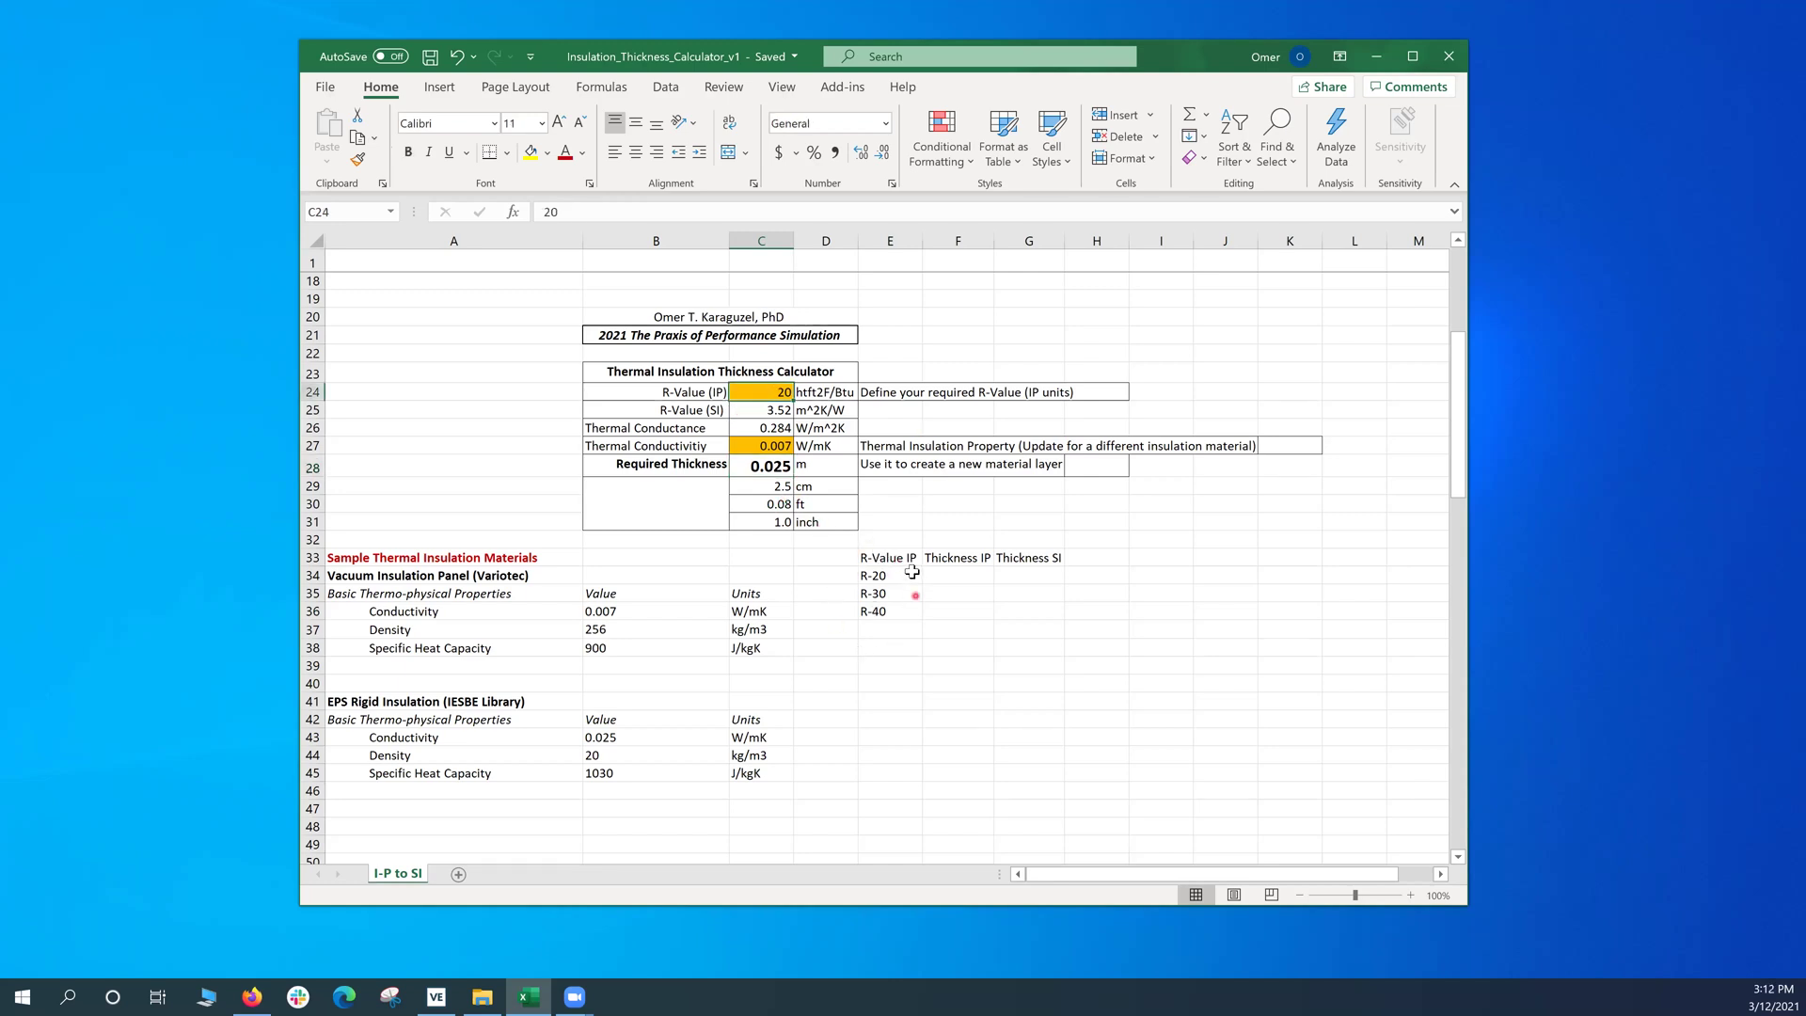
left_click(764, 412)
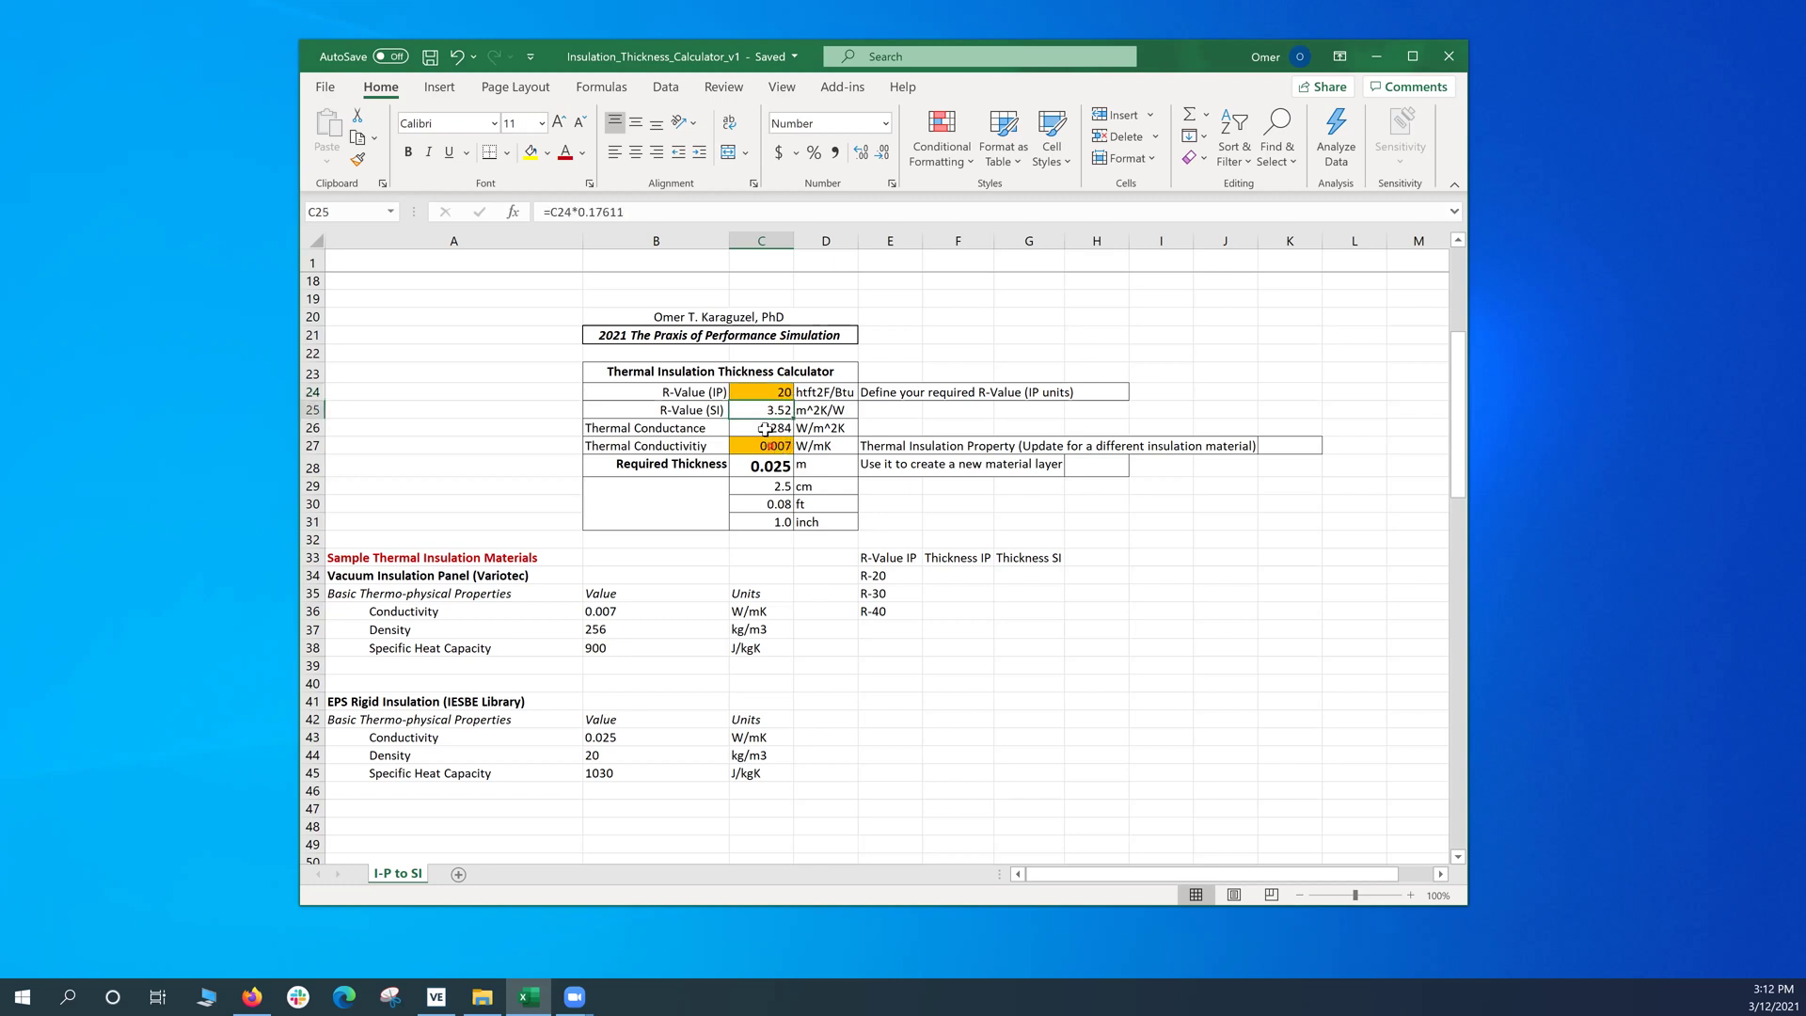
left_click(765, 427)
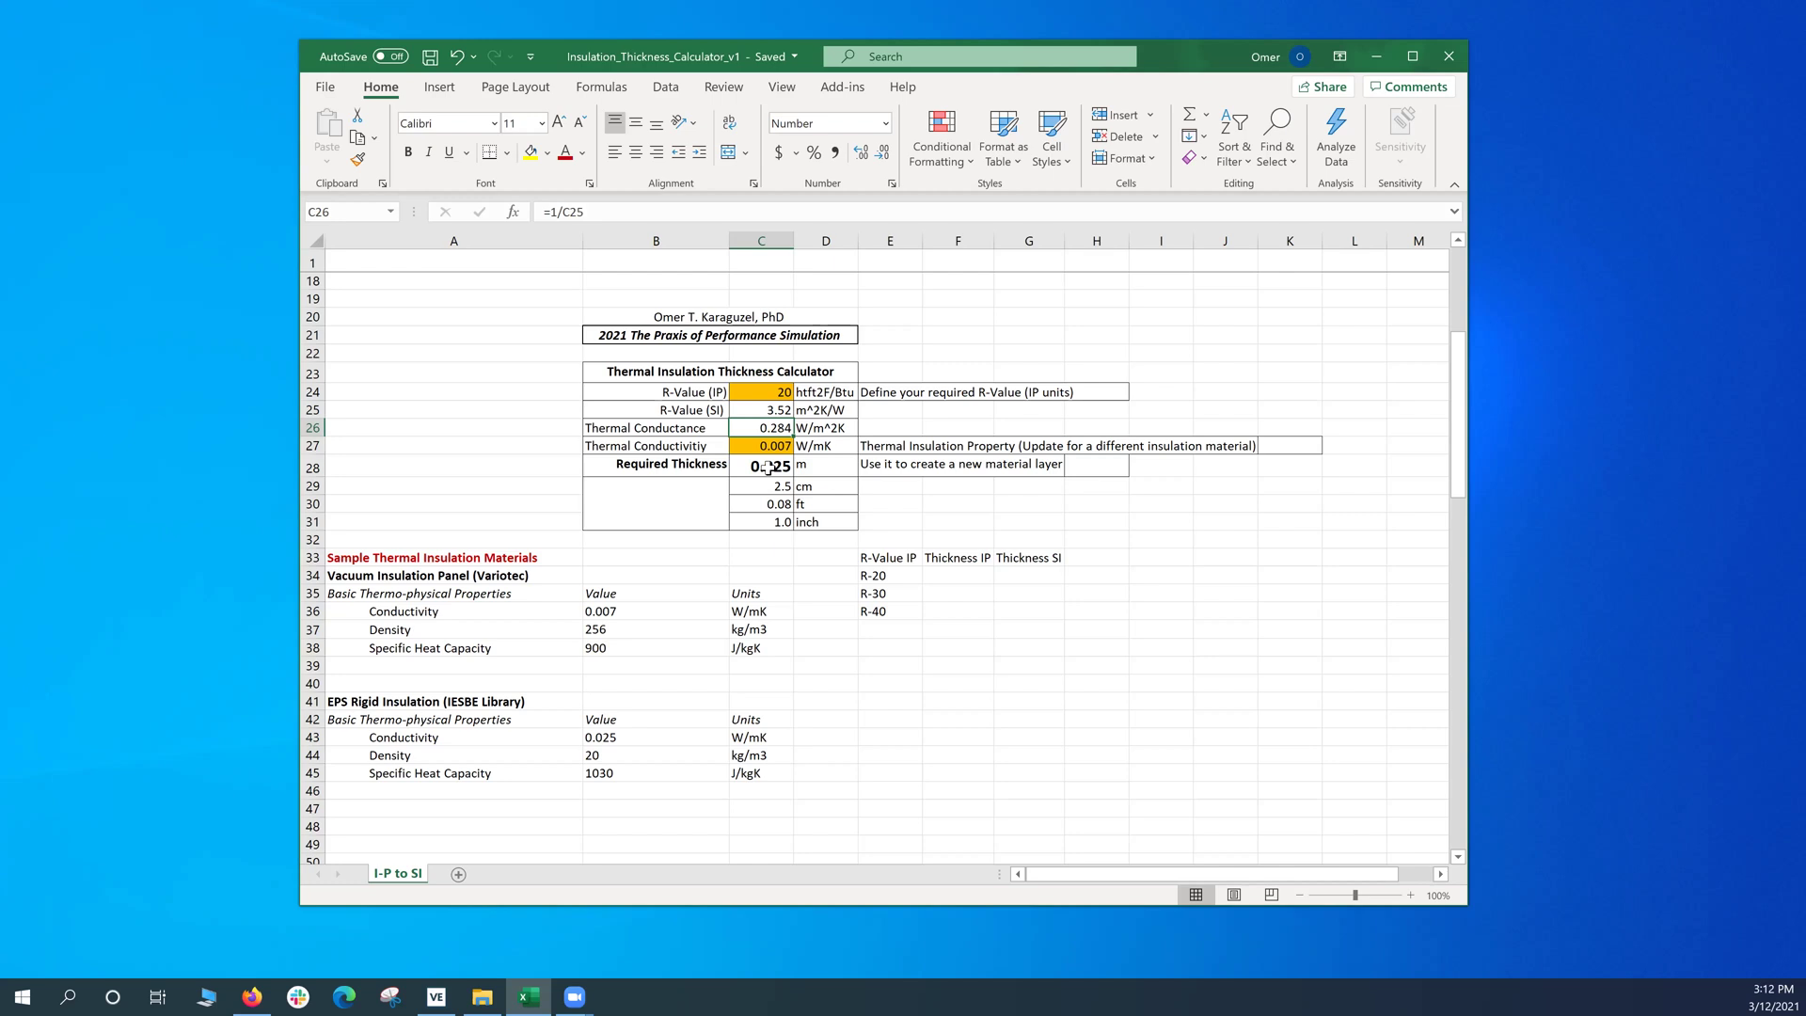
left_click(767, 467)
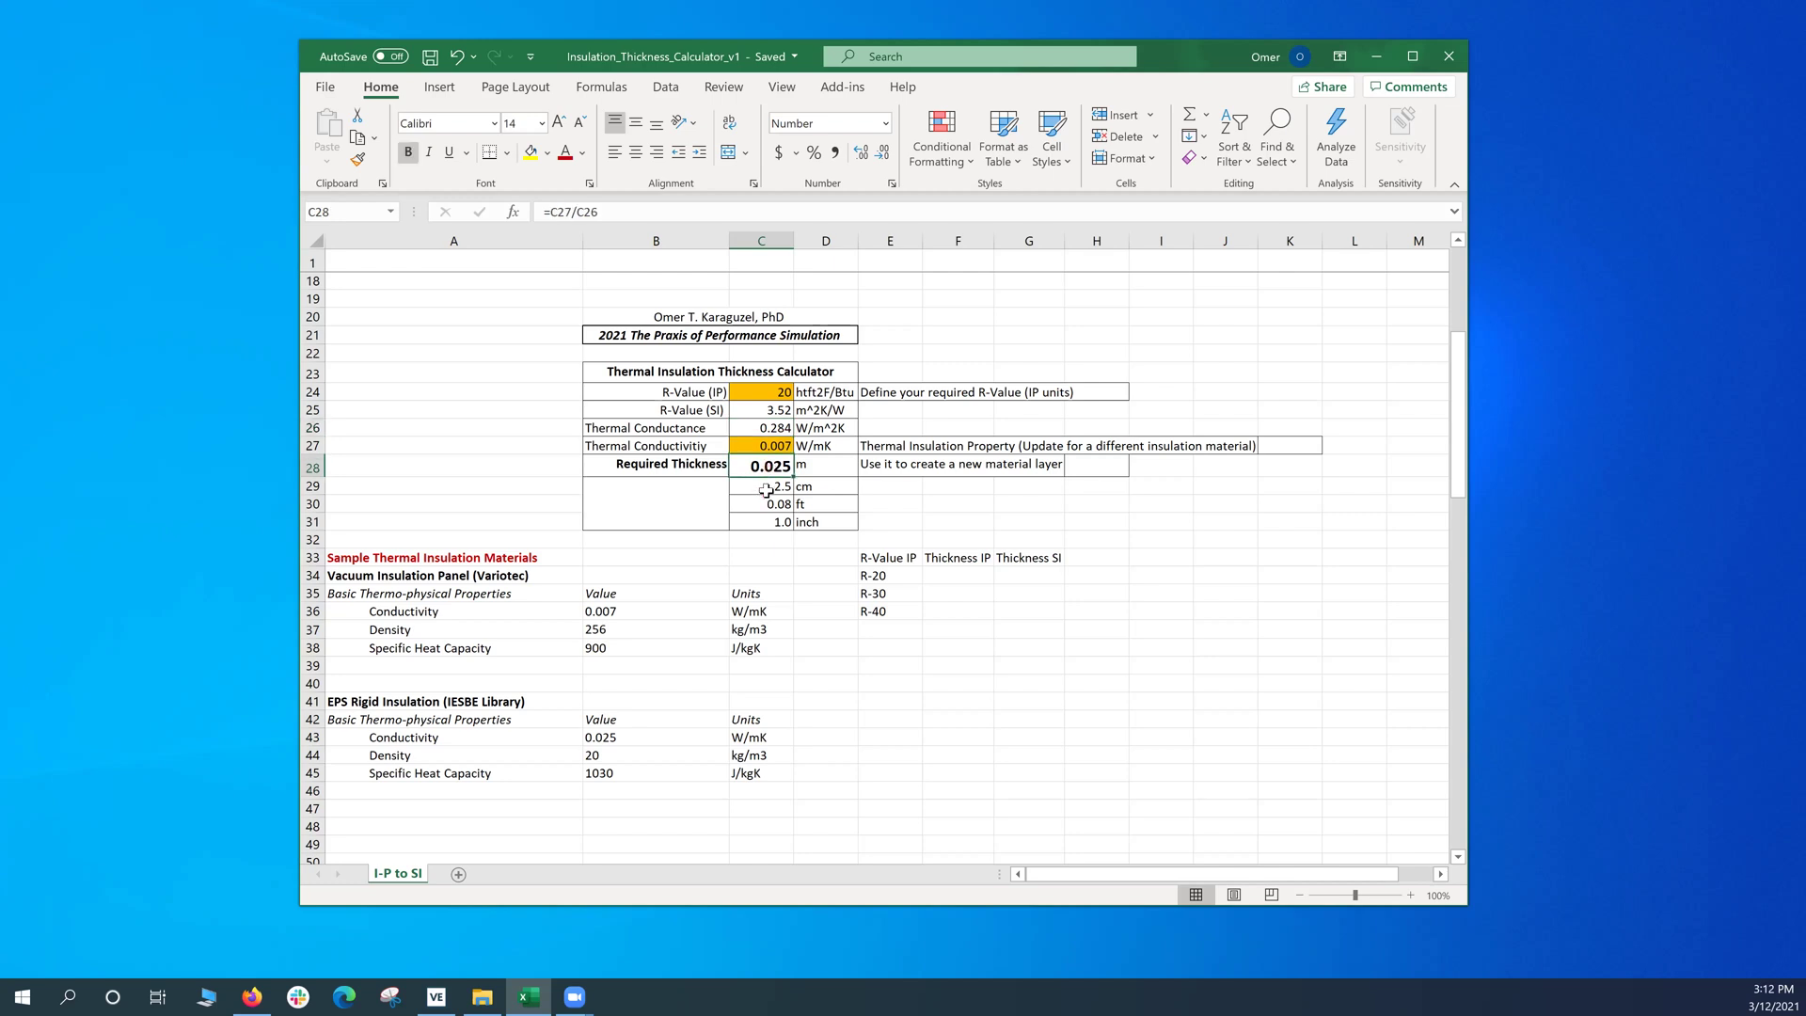
left_click(767, 487)
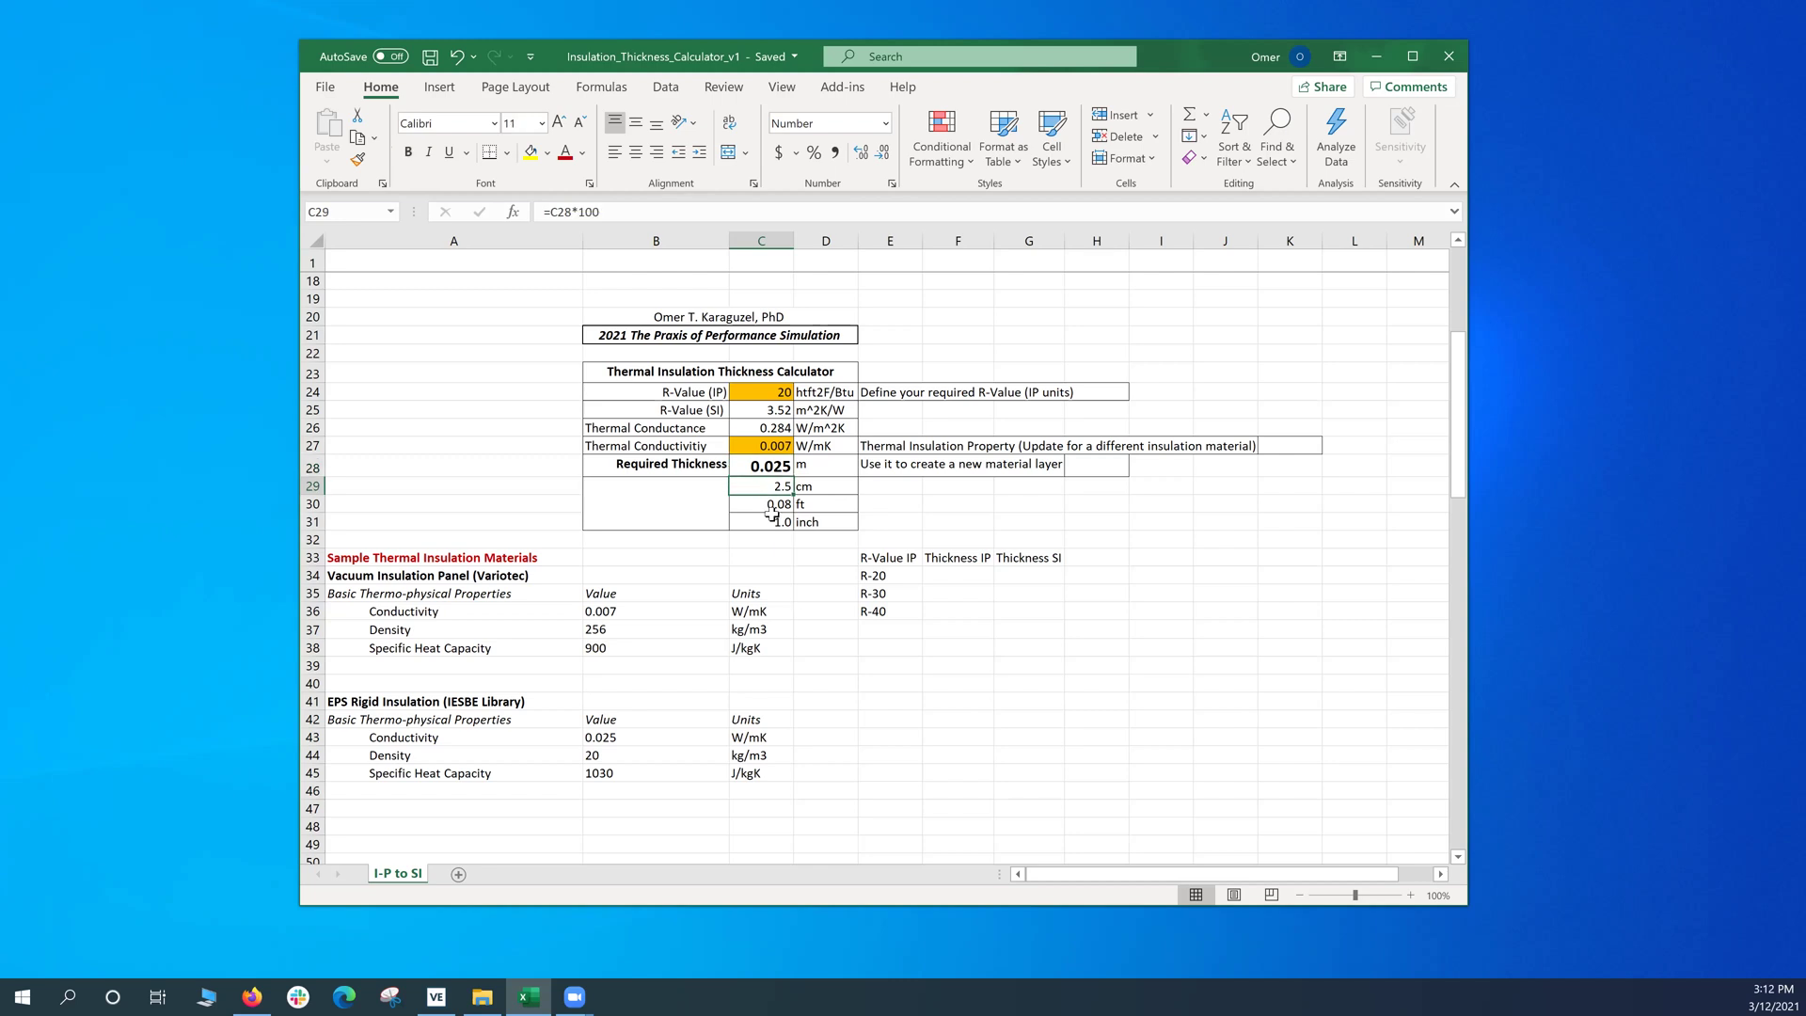
left_click(771, 516)
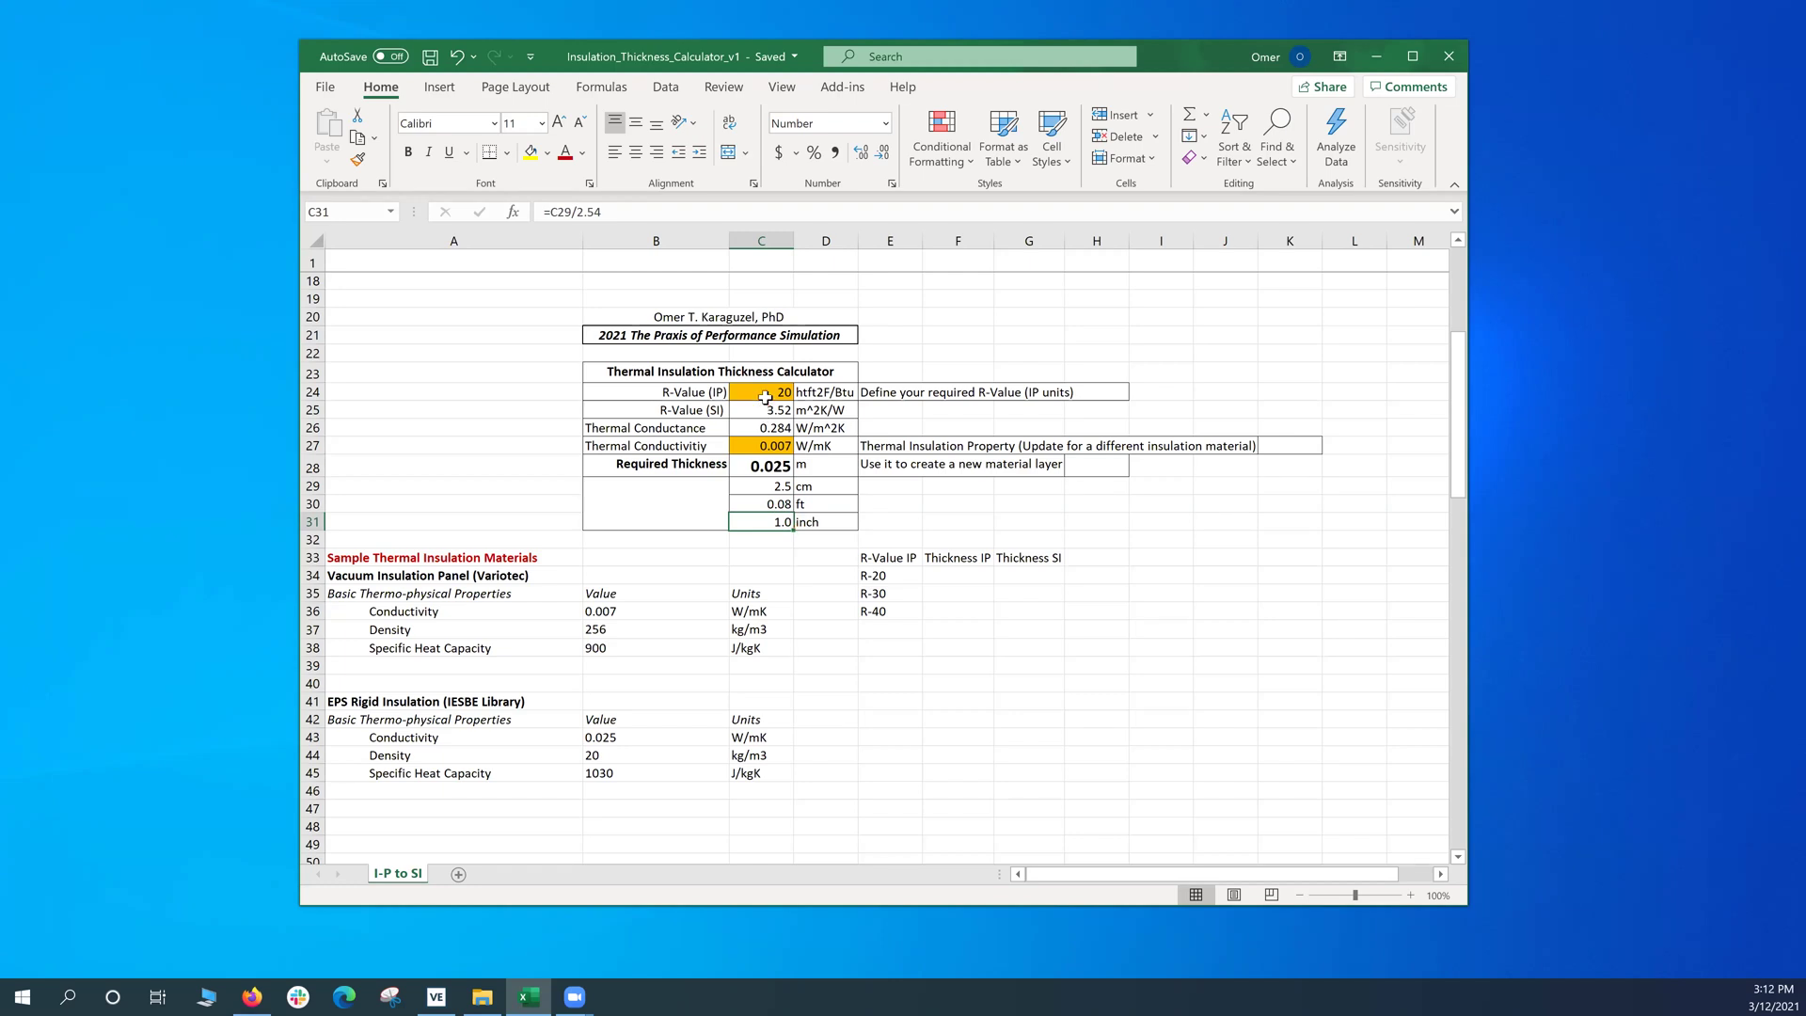
left_click(765, 397)
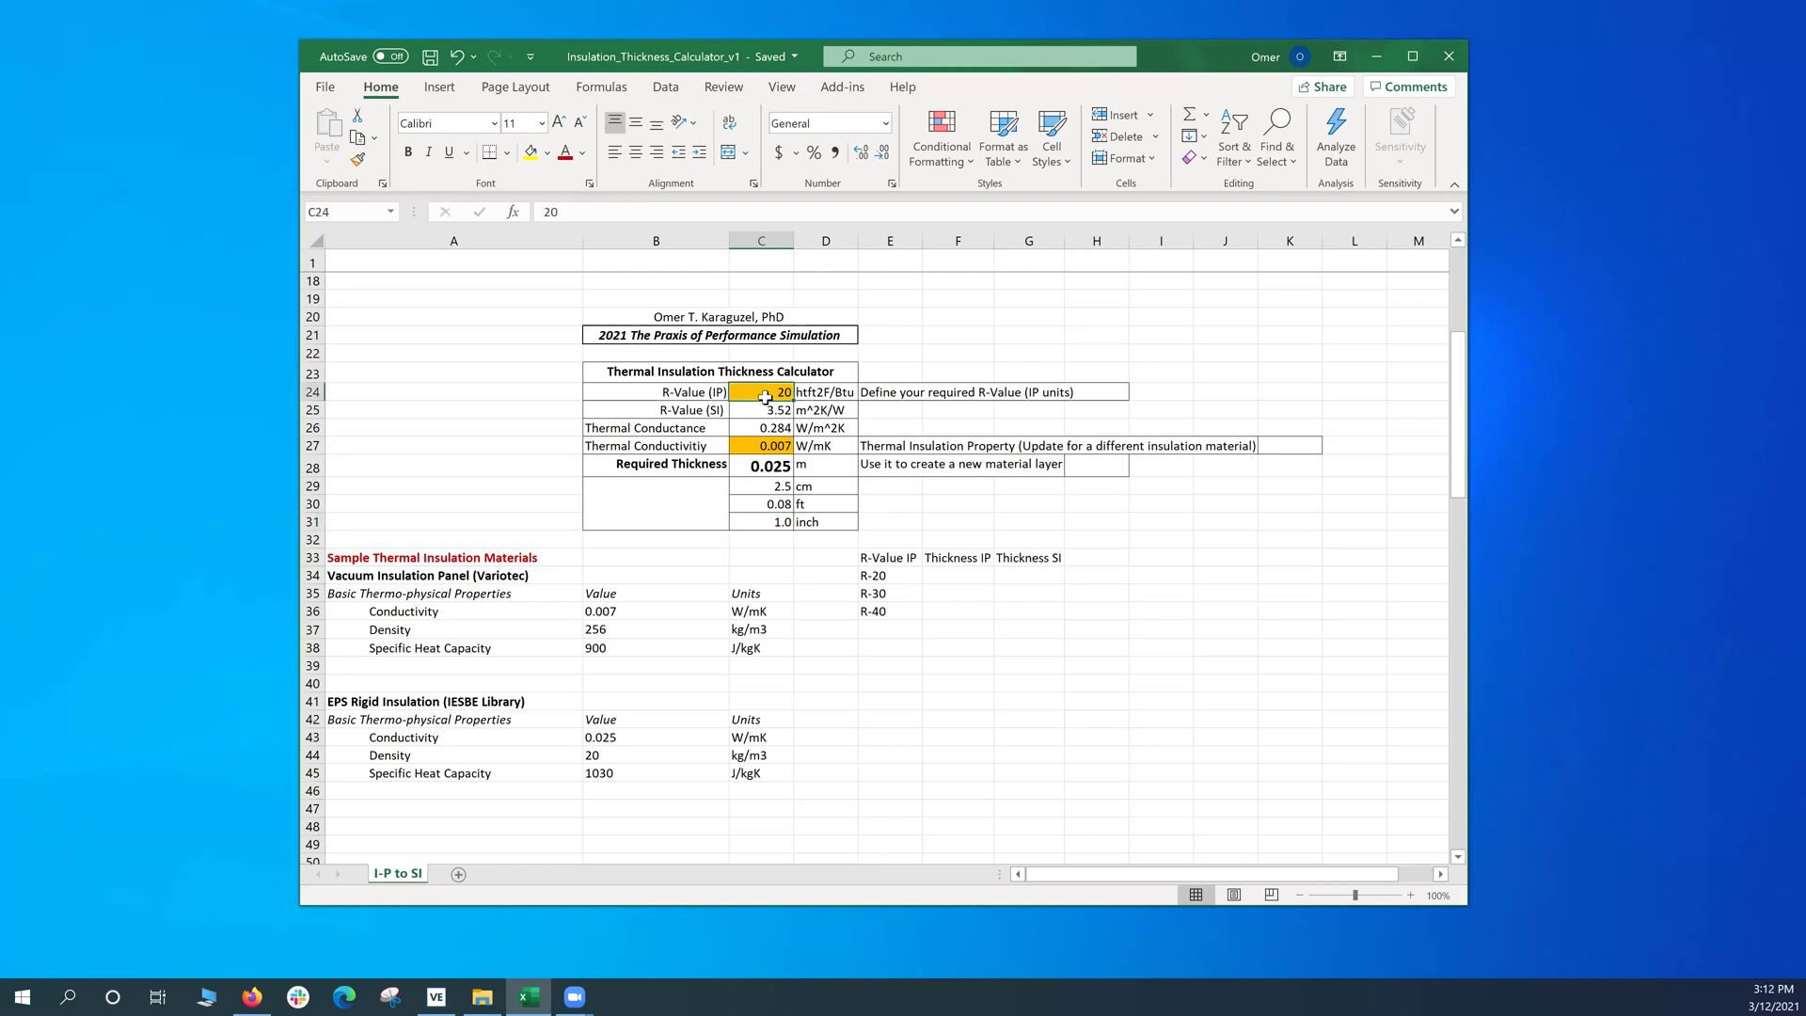
left_click(762, 446)
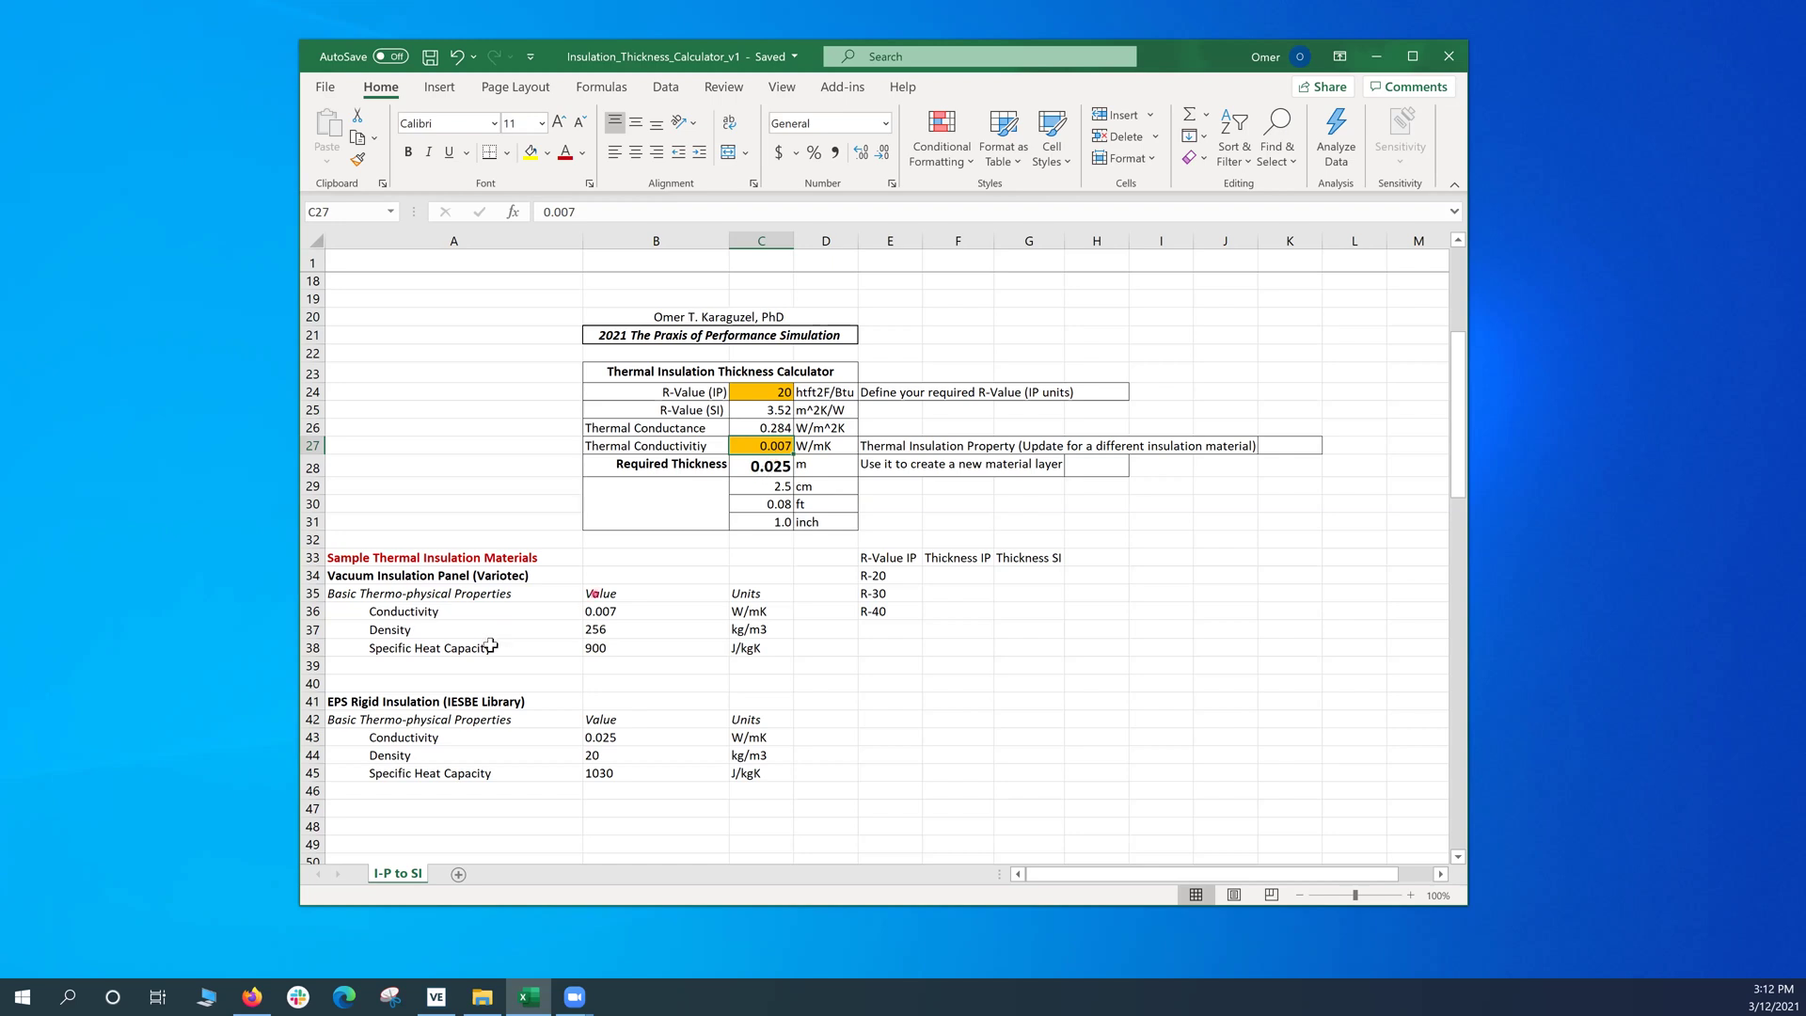
Step: Compare the Vacuum Insulation Panel's 0.007 conductivity with the calculator's input and thickness result
left_click(383, 577)
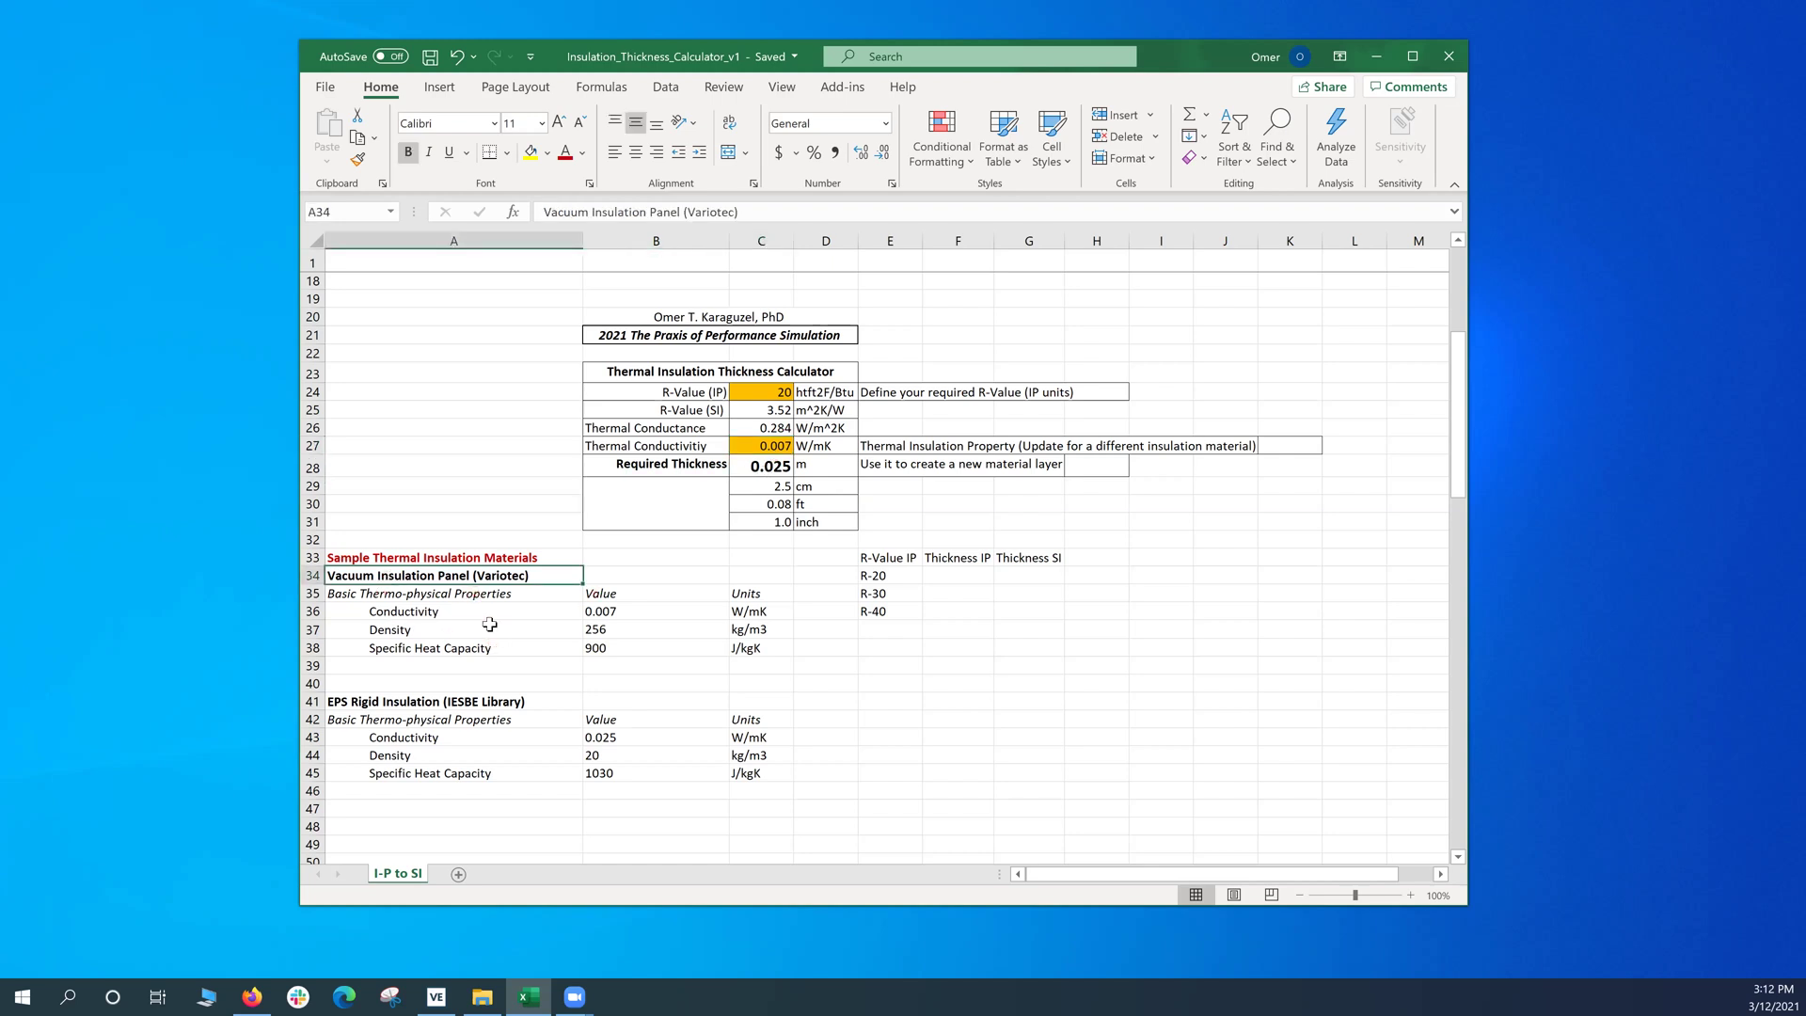
left_click(628, 612)
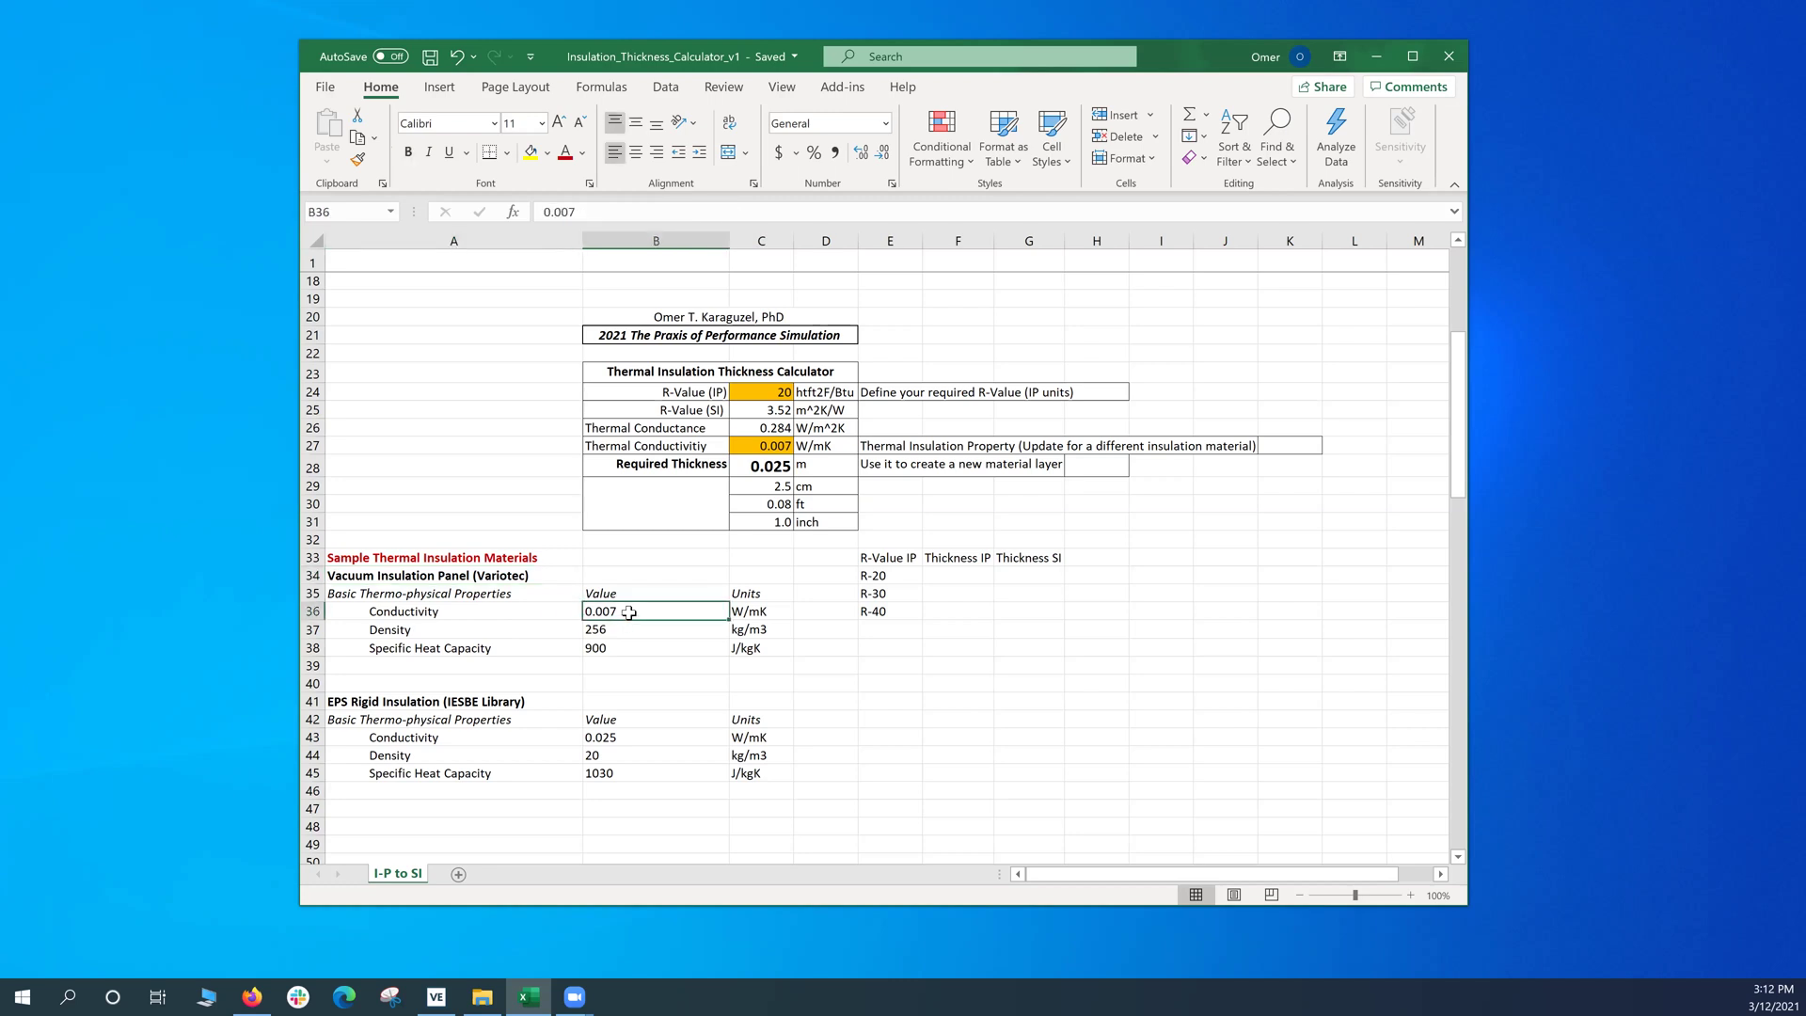
left_click(513, 619)
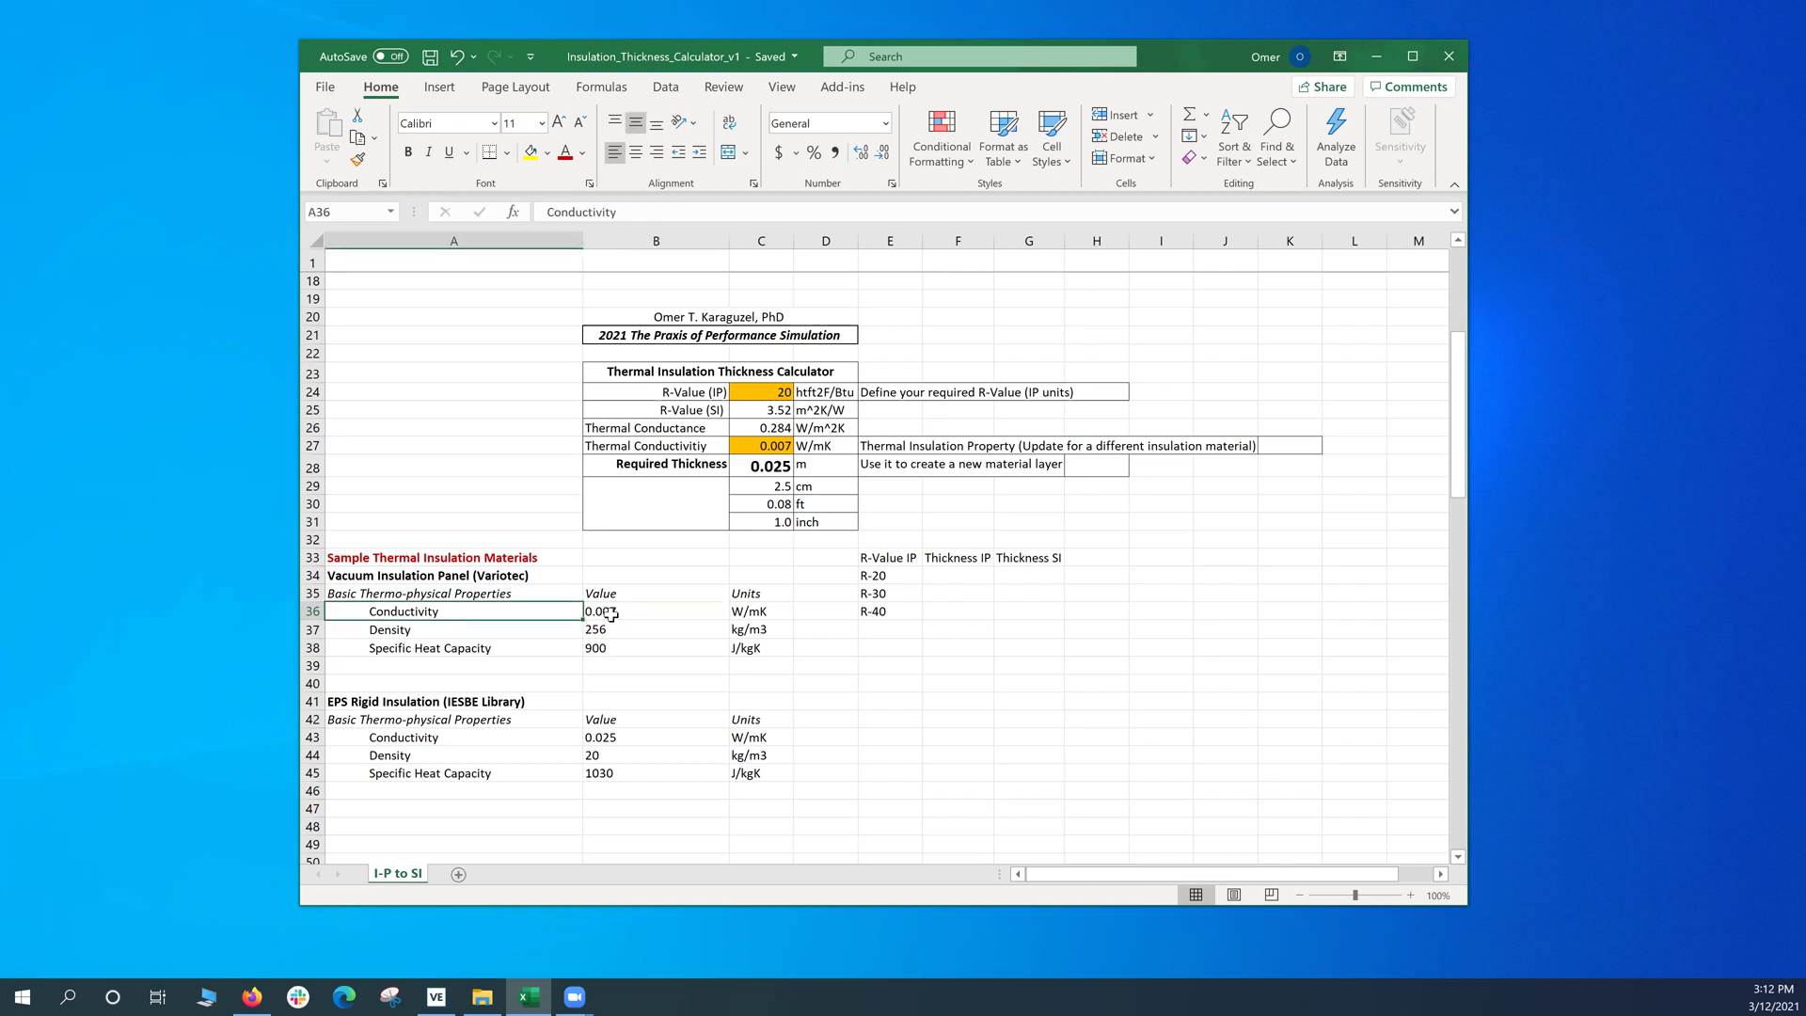
left_click(611, 613)
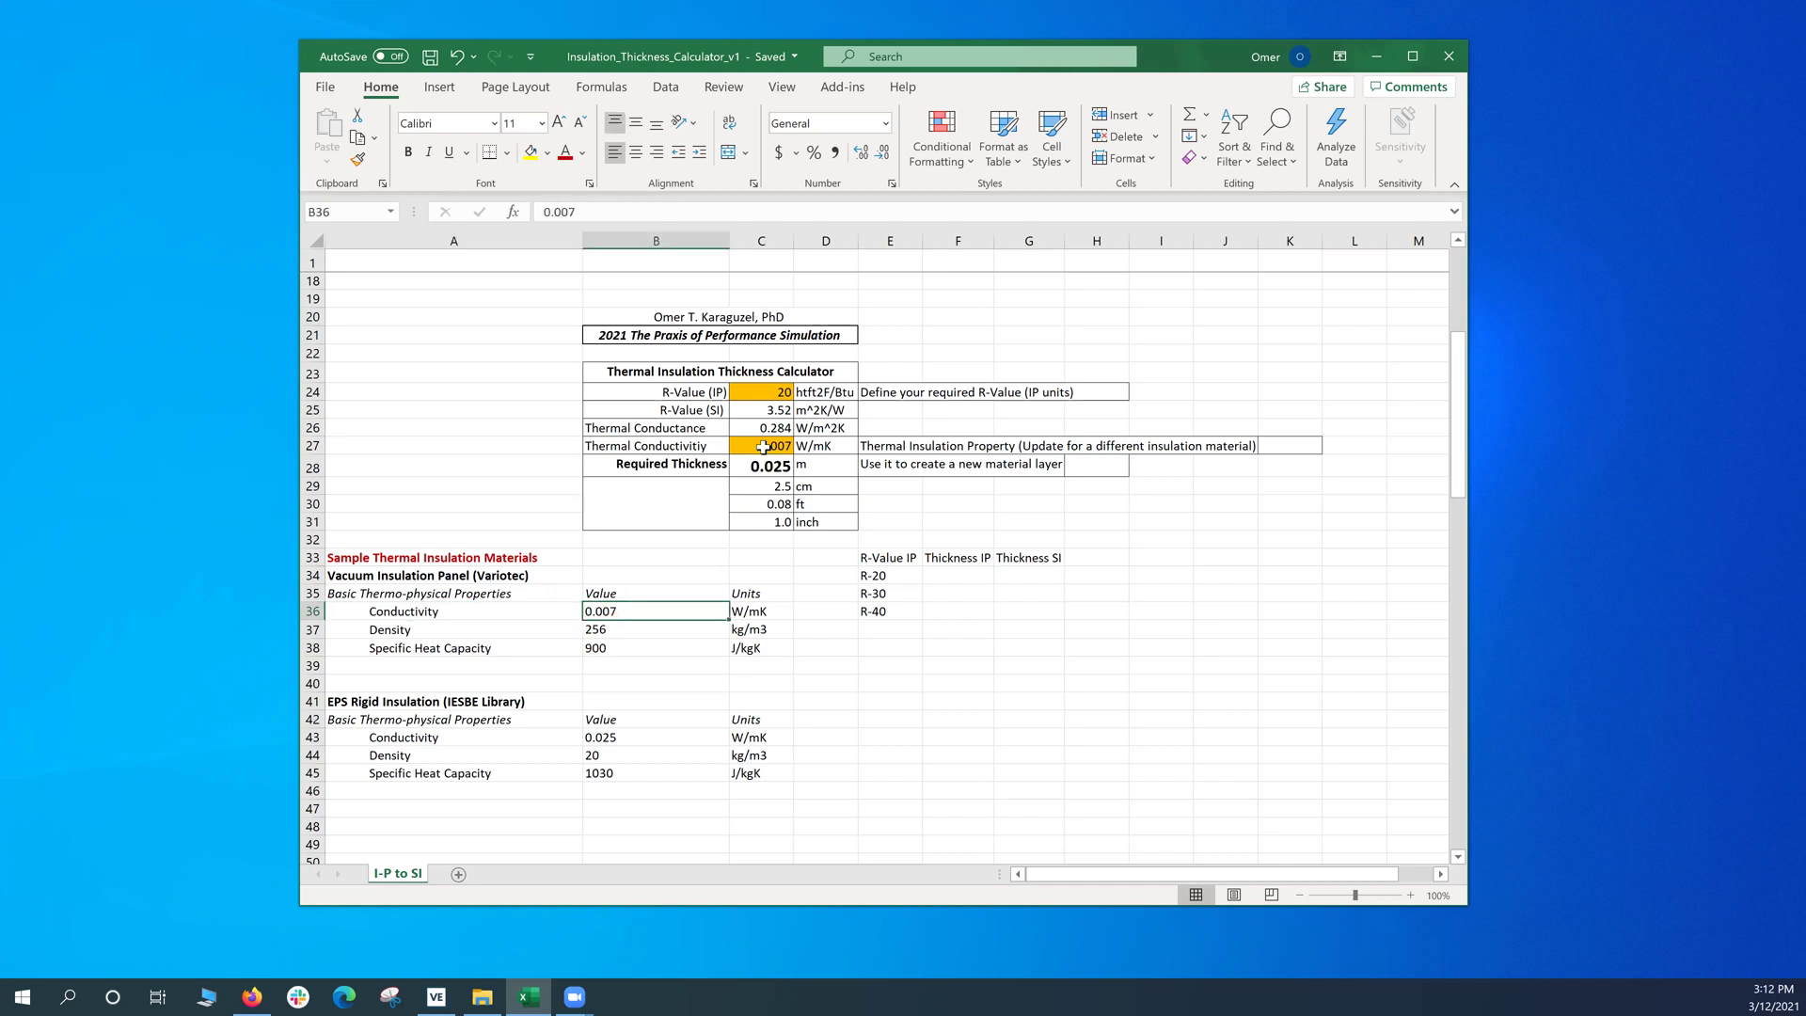
left_click(762, 447)
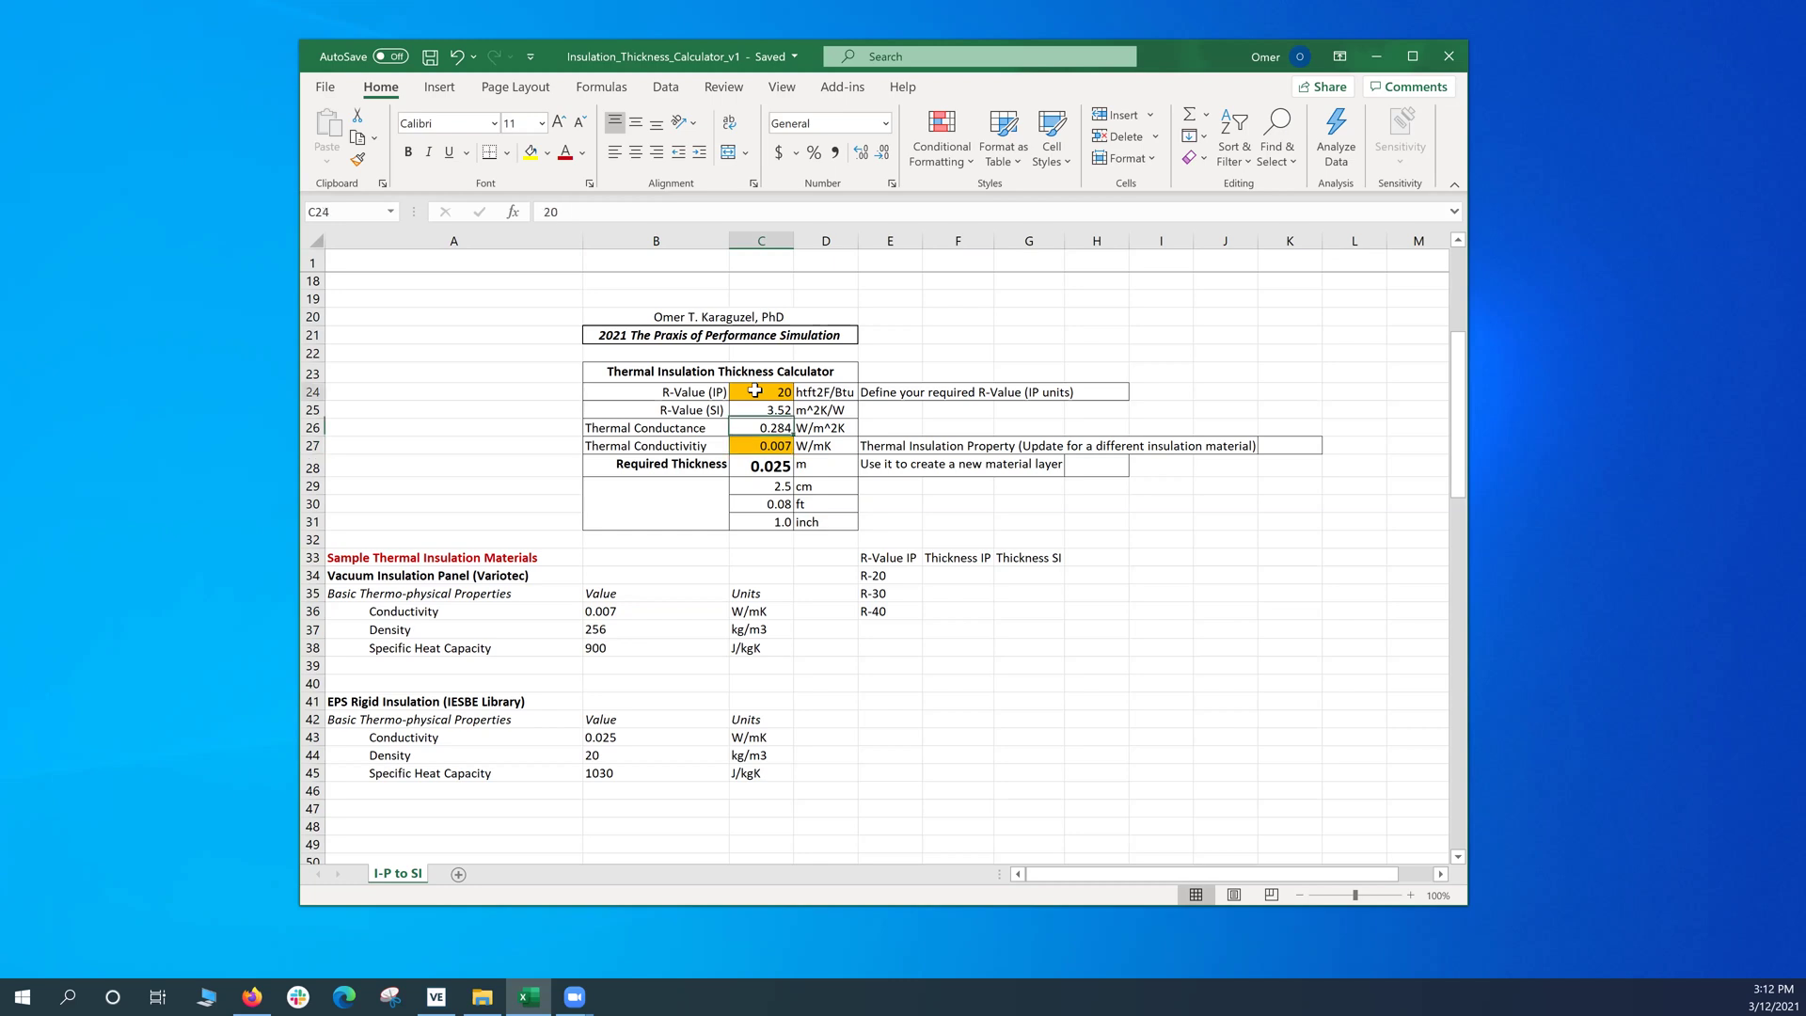
left_click(756, 390)
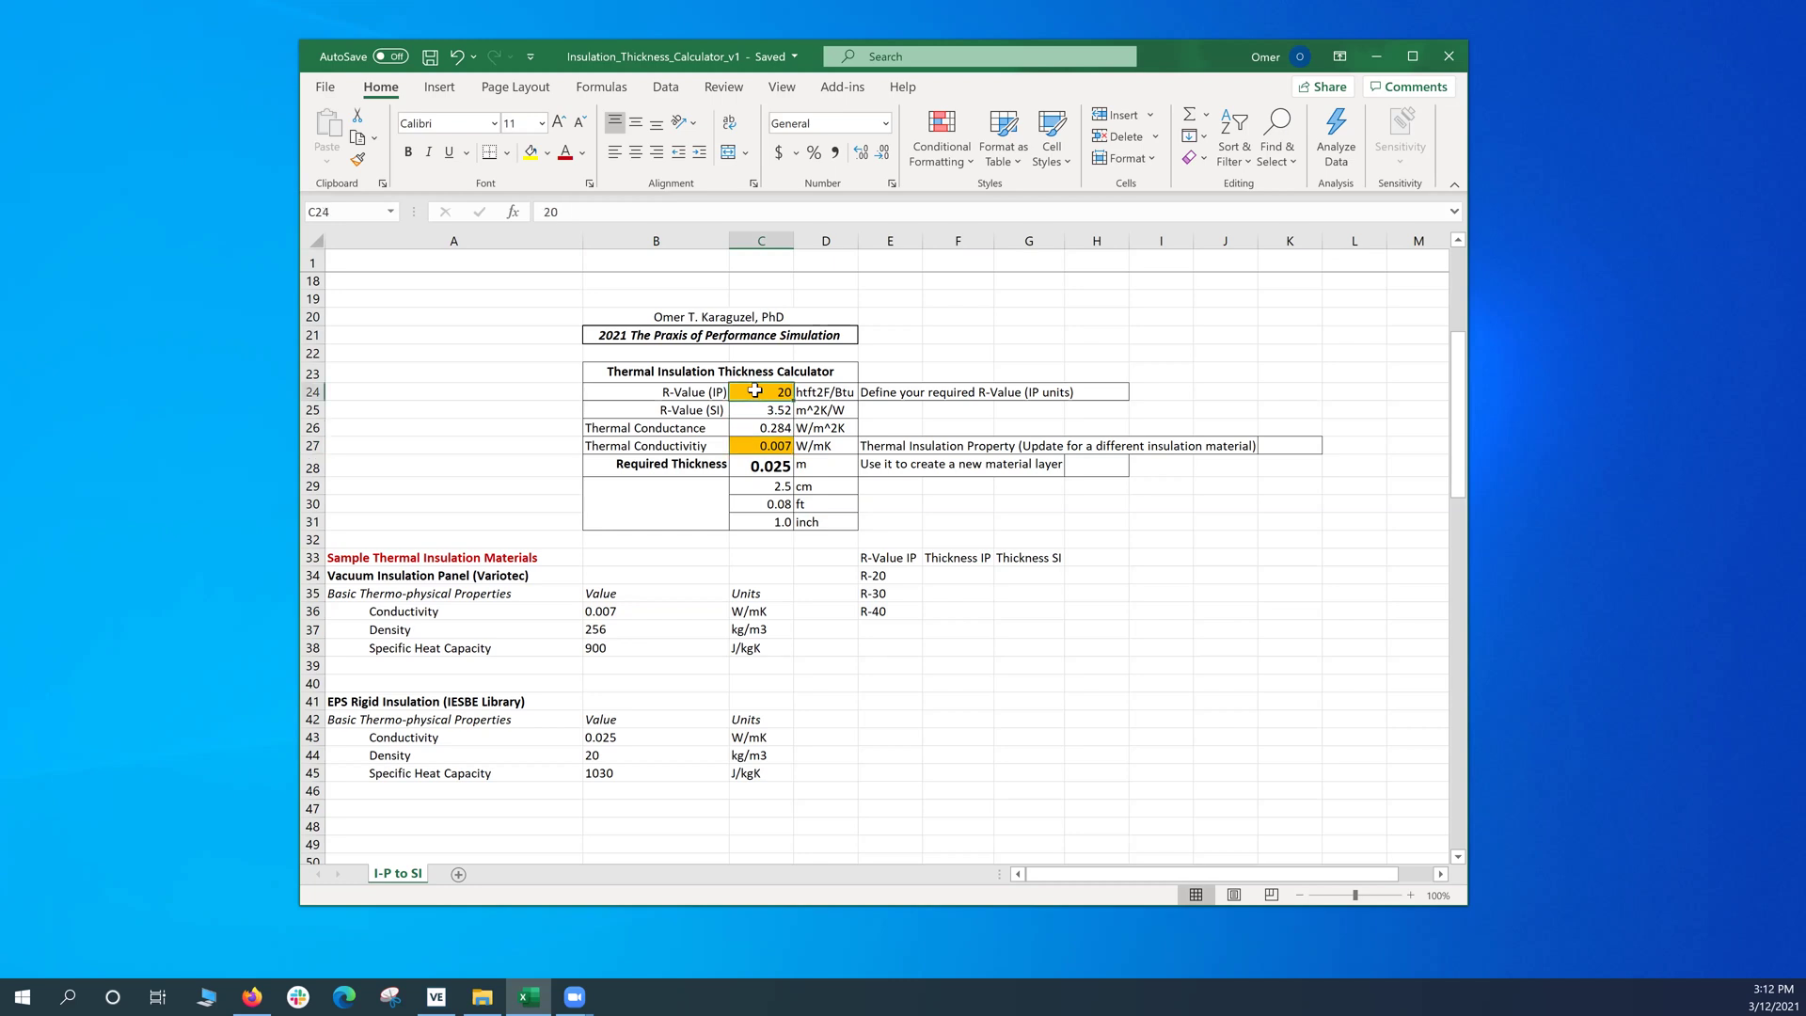
left_click(762, 467)
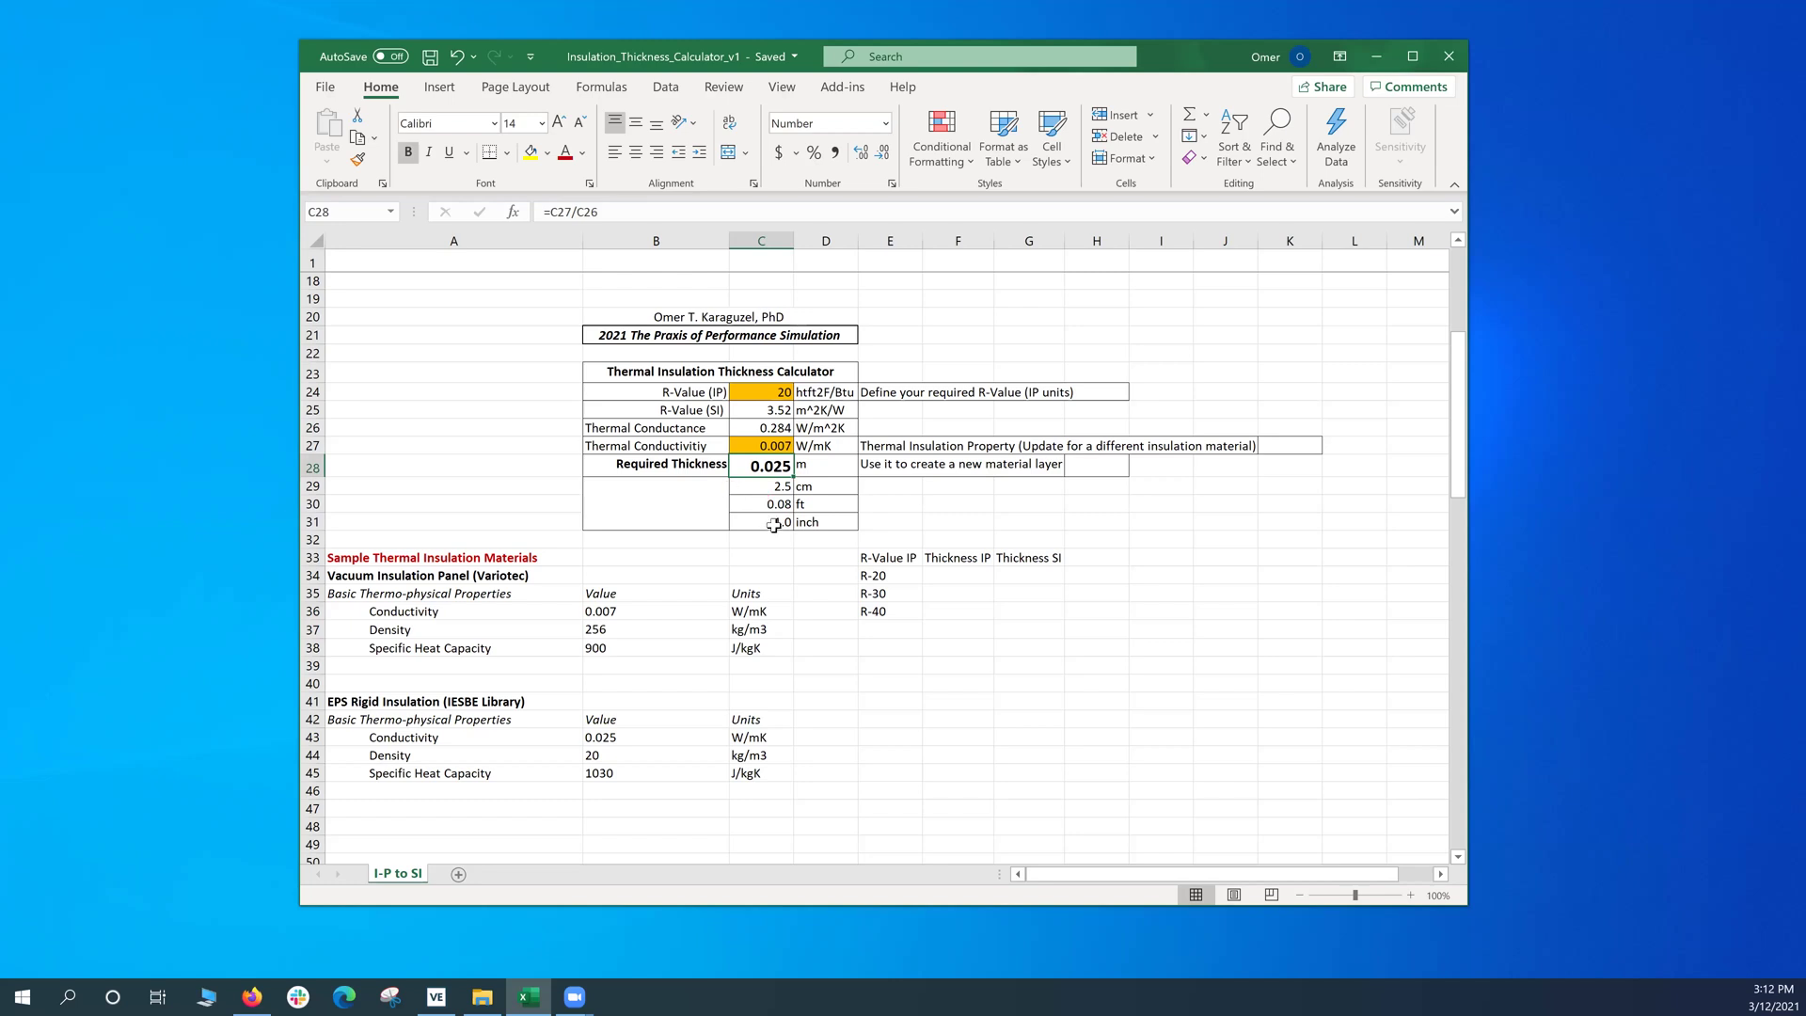
Step: Enter R-20 thicknesses of 1 (IP) and 2.5 (SI) in the table
left_click(939, 577)
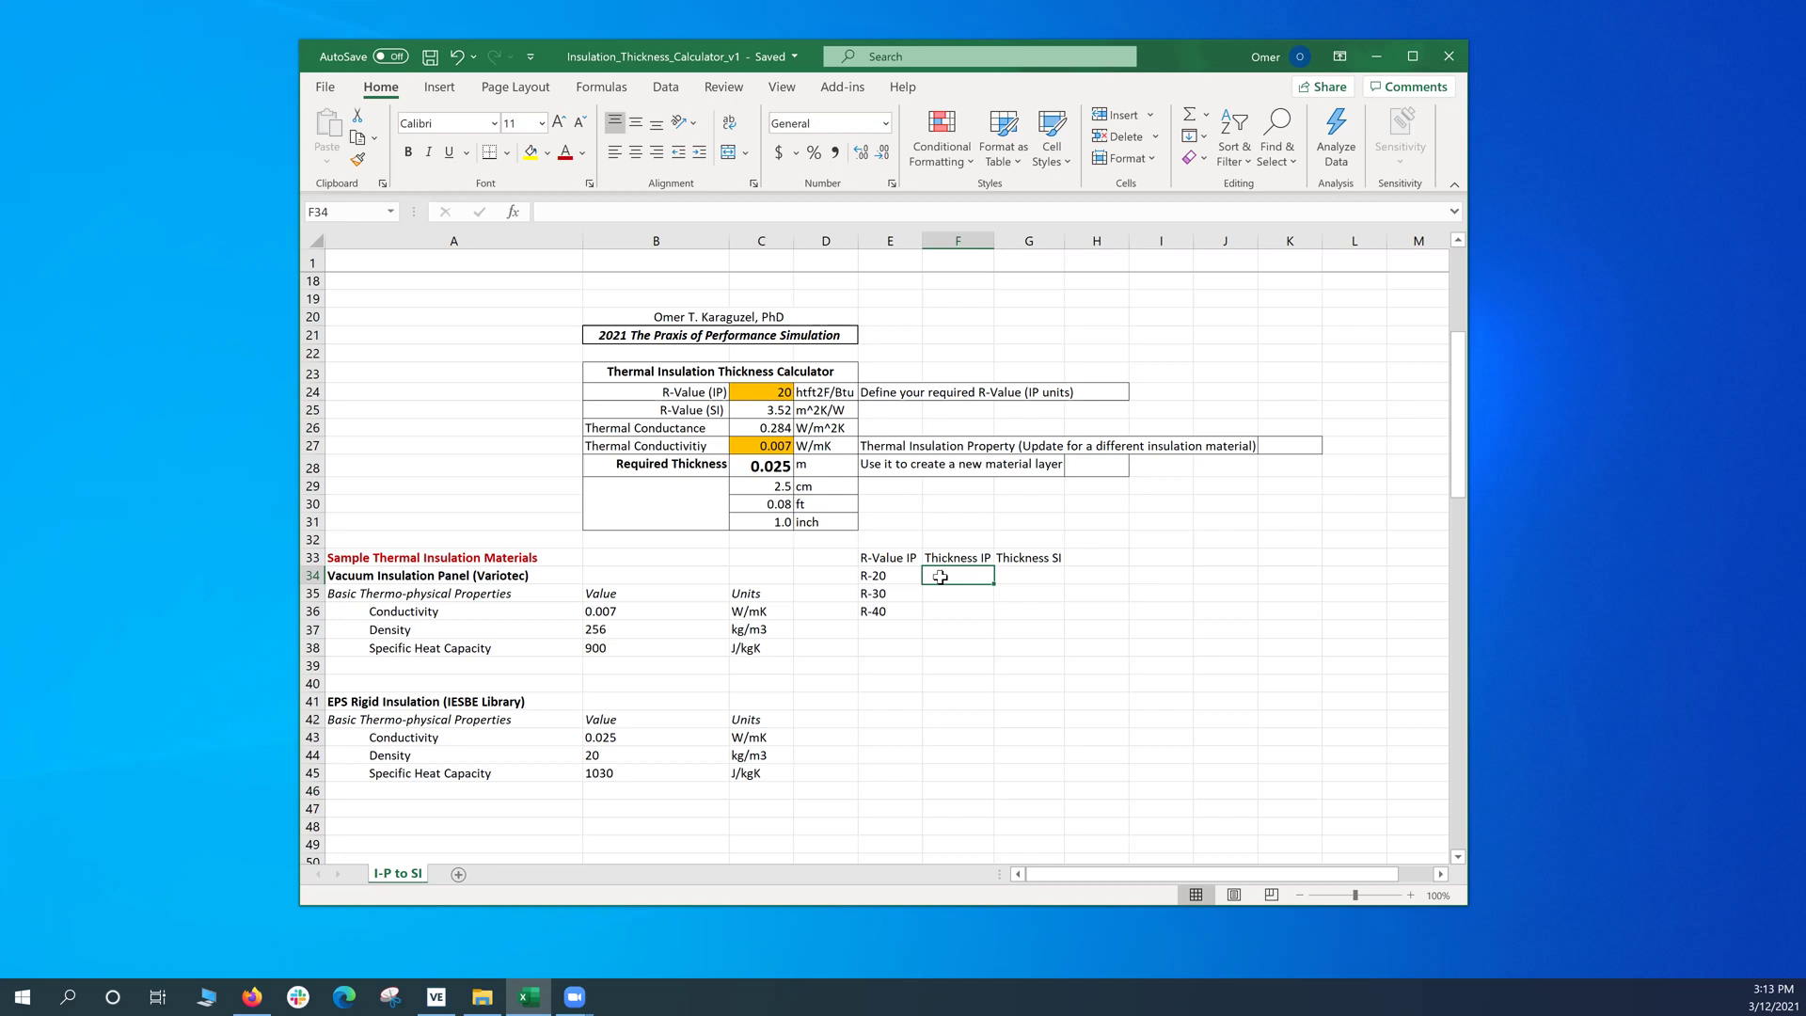
type("1")
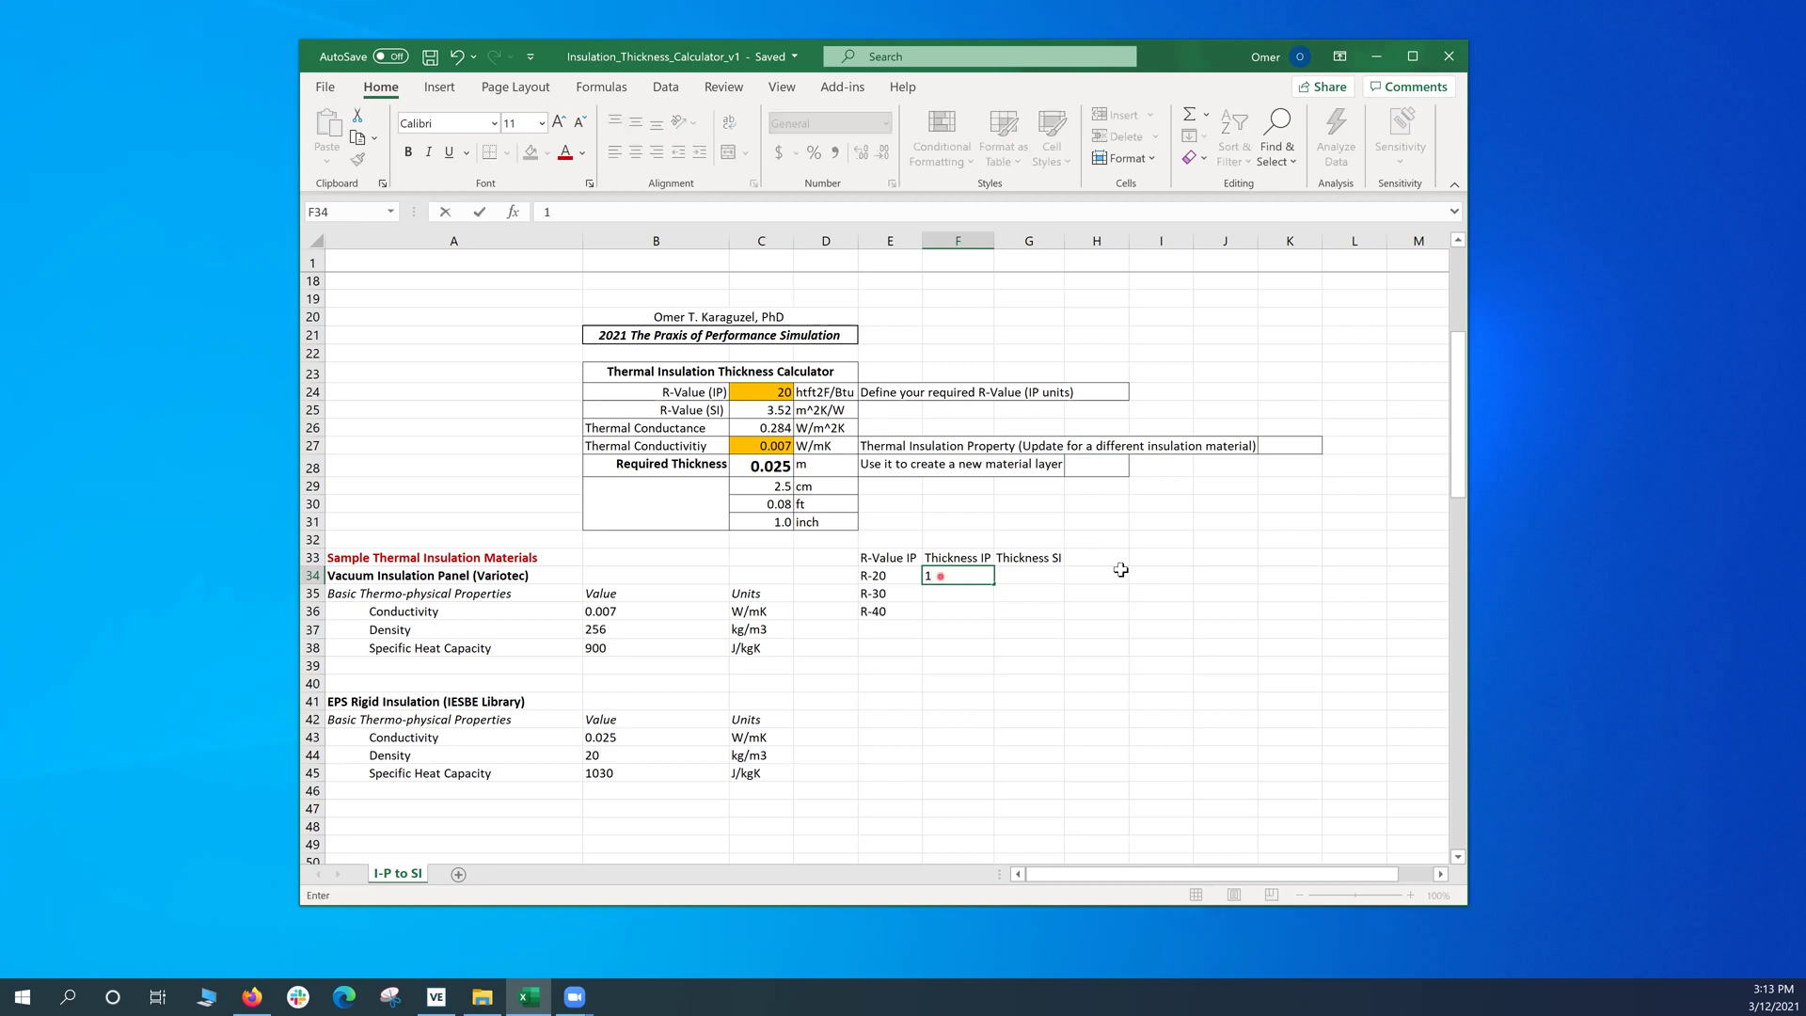
left_click(1019, 577)
type("2.5")
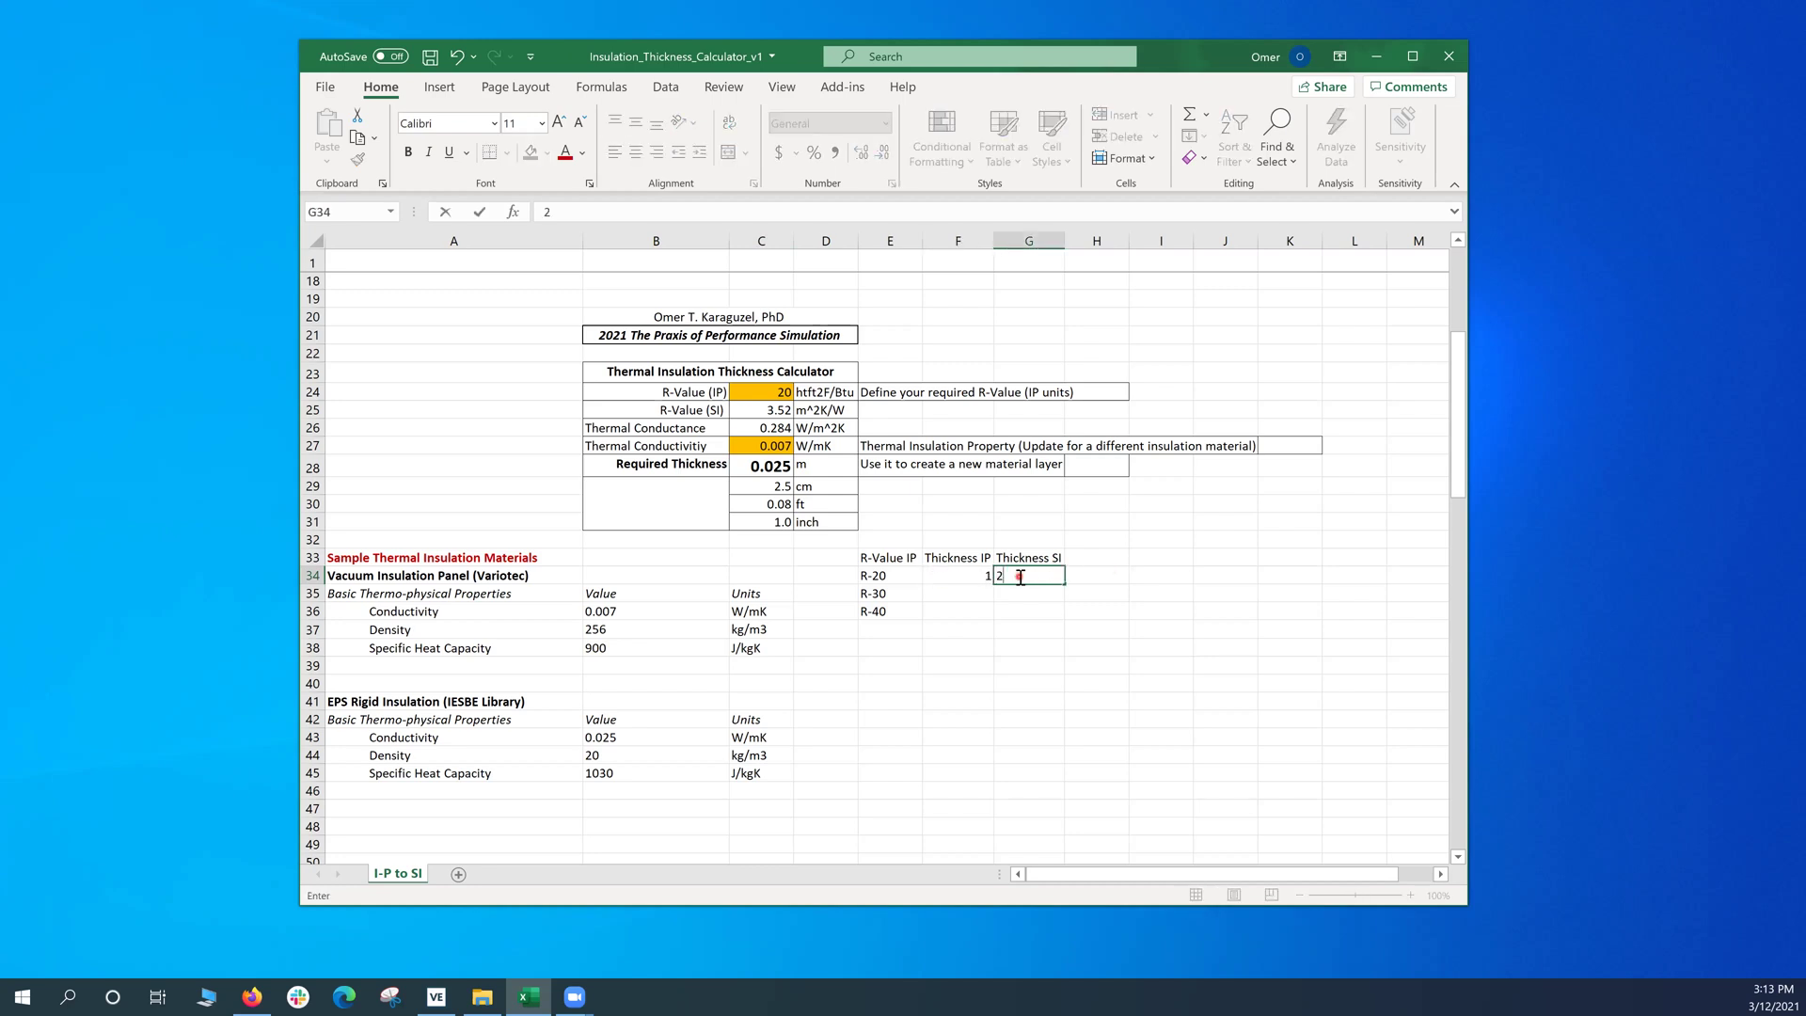
key("Return")
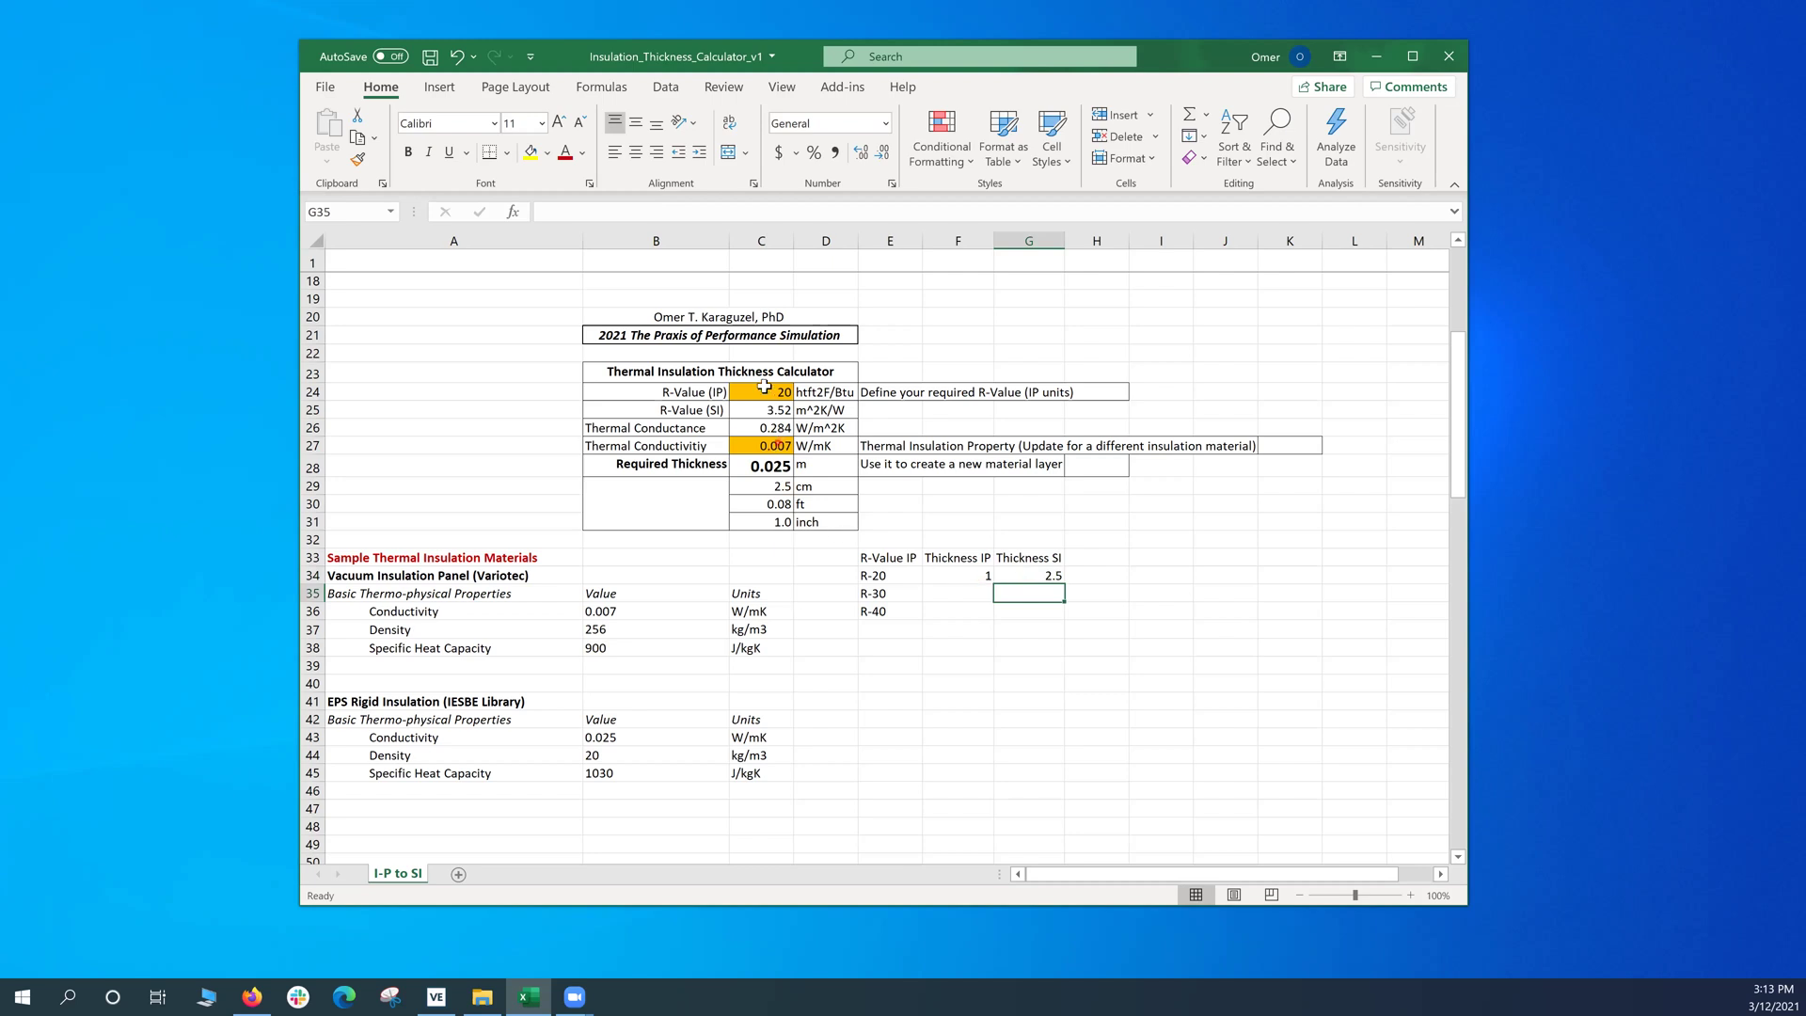
Step: Set the required R-value to 30 and enter R-30 thicknesses 1.5 and 3.7
left_click(764, 387)
type("30")
key("Return")
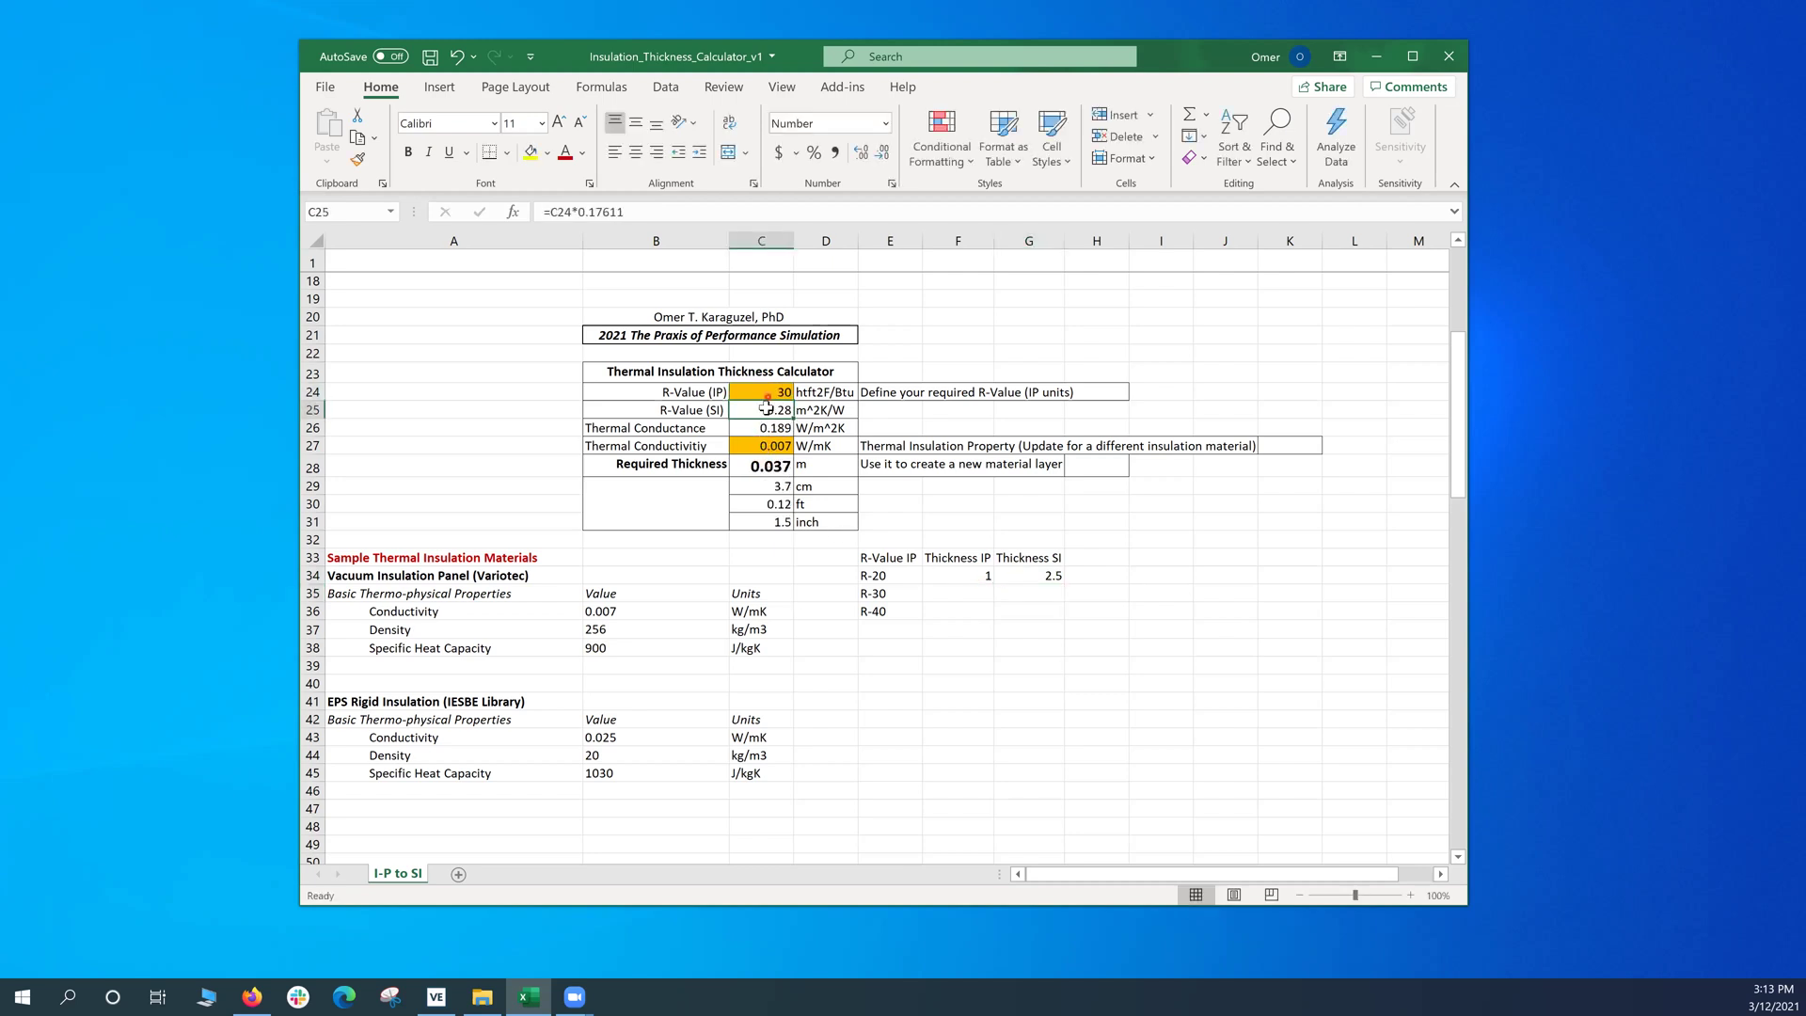
left_click(762, 467)
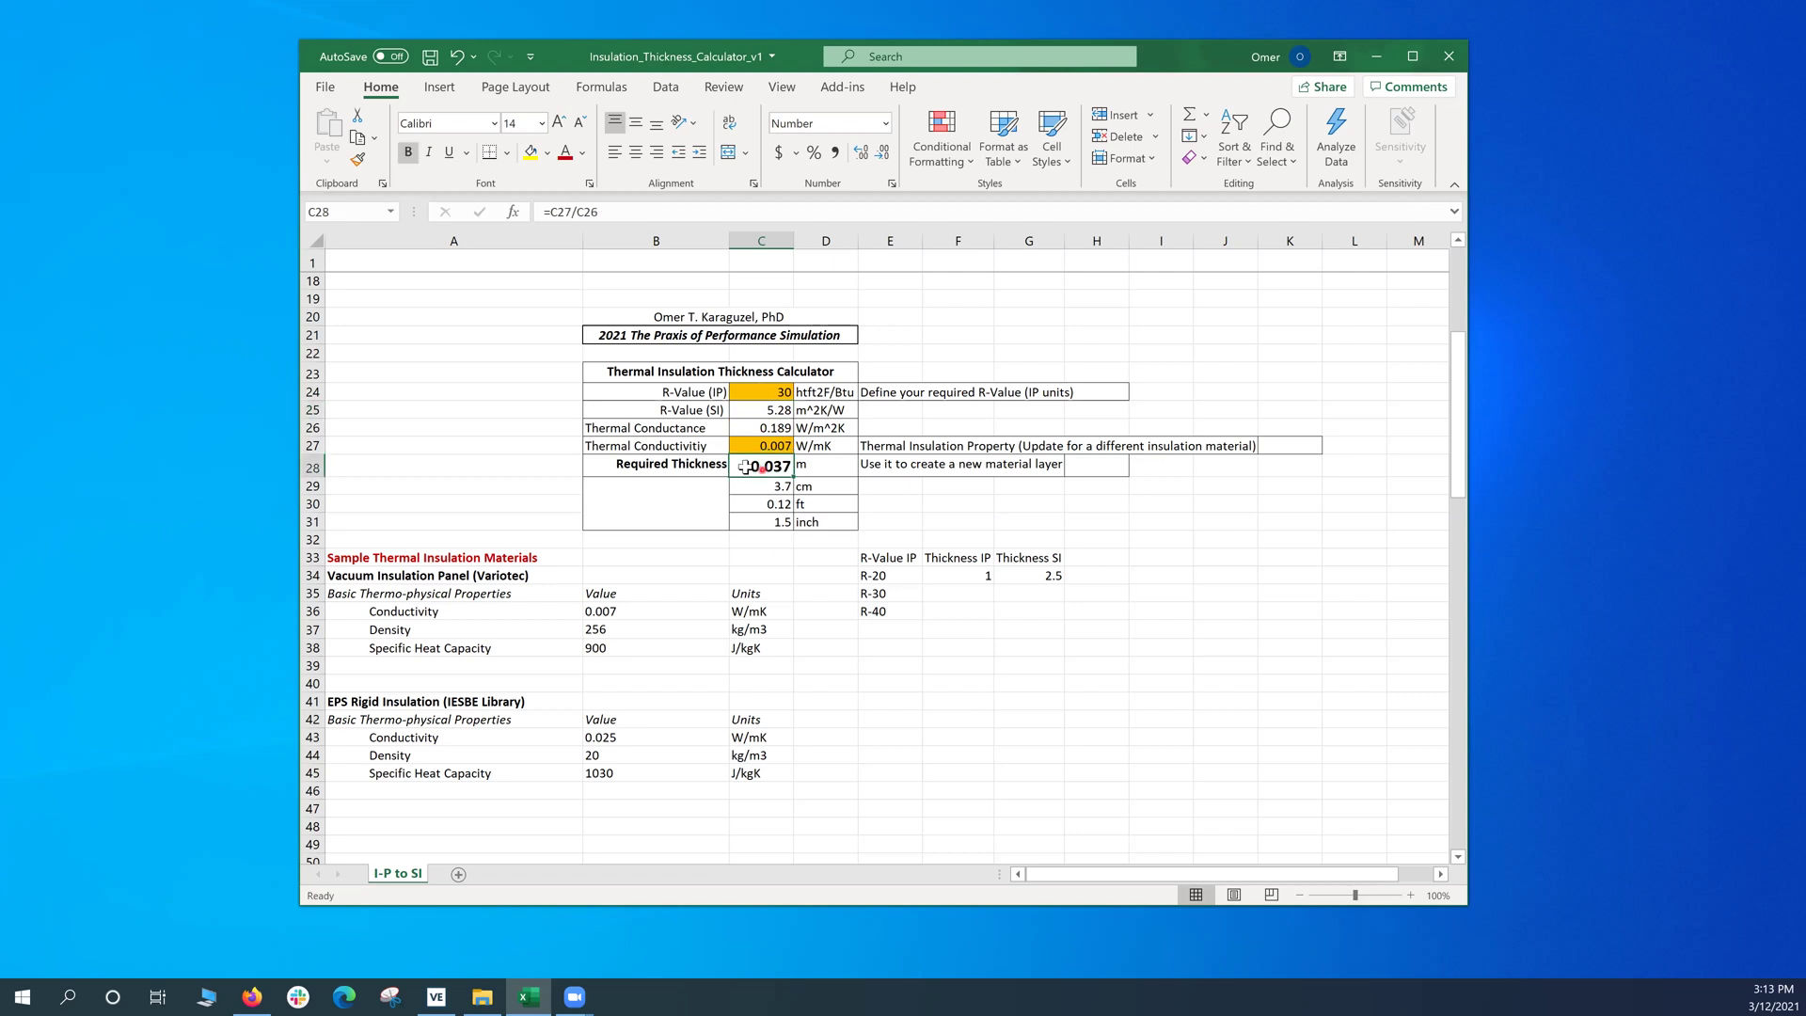
left_click(761, 446)
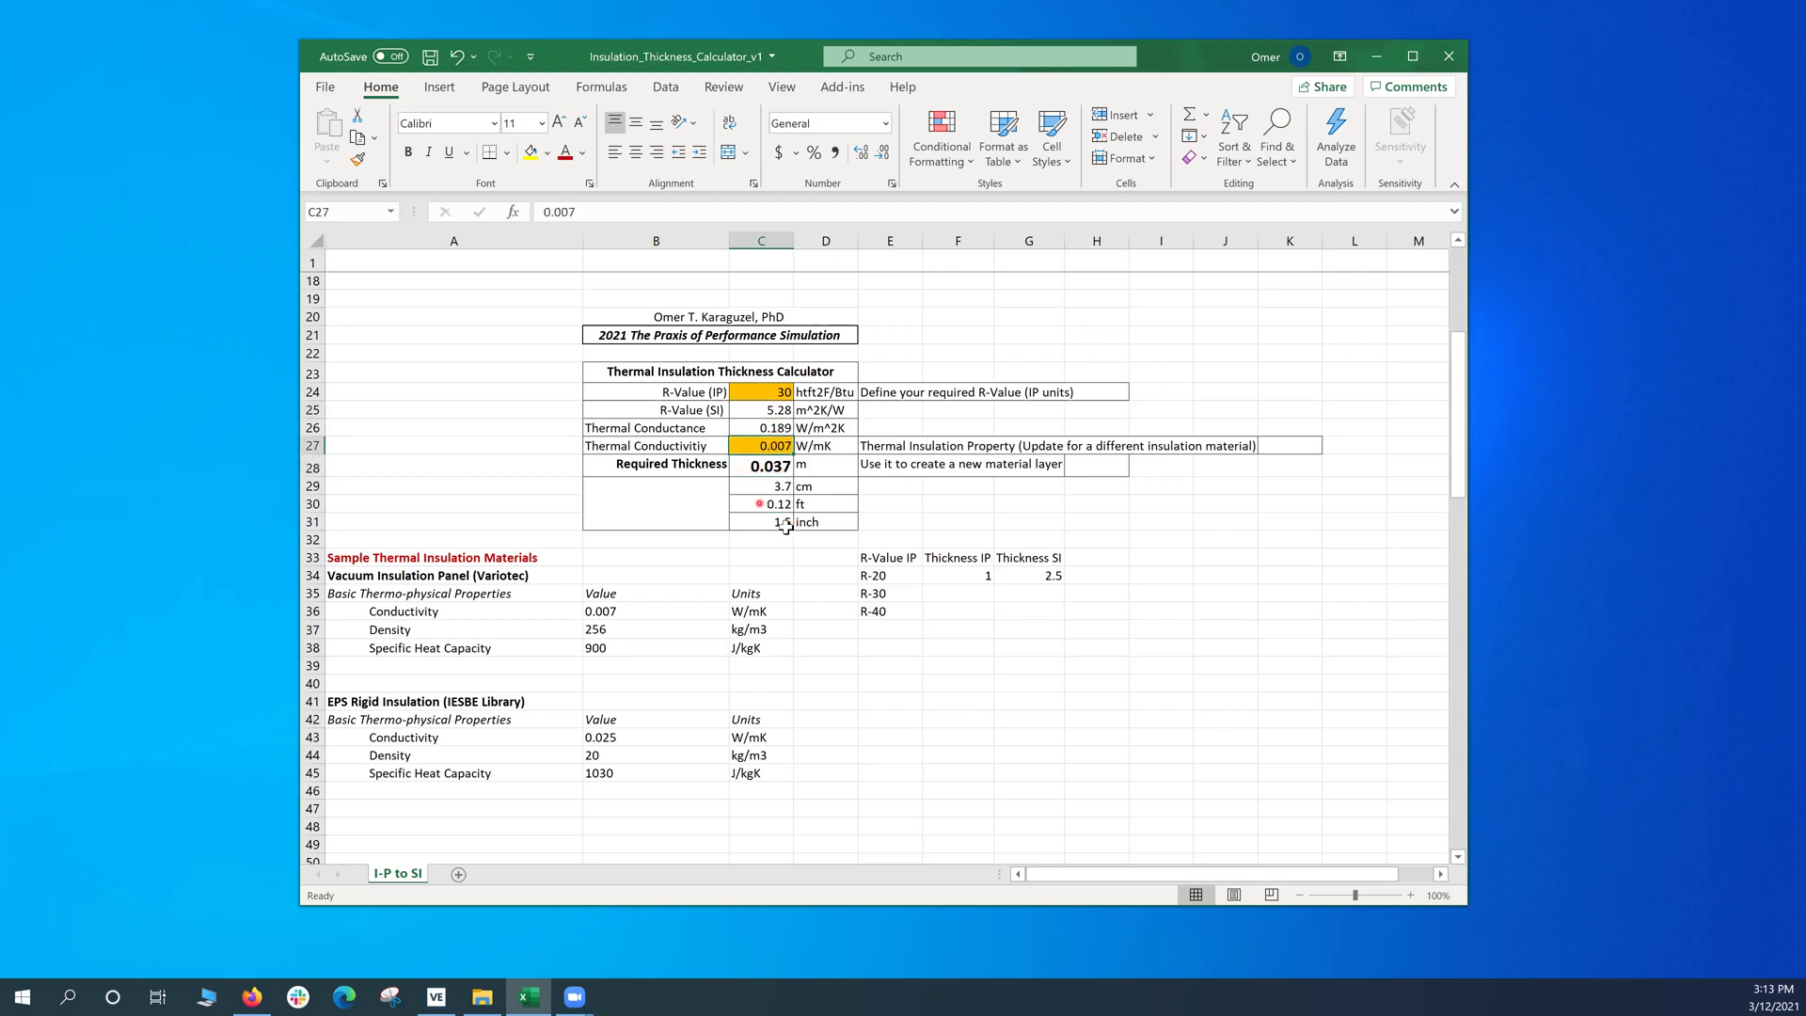
left_click(937, 598)
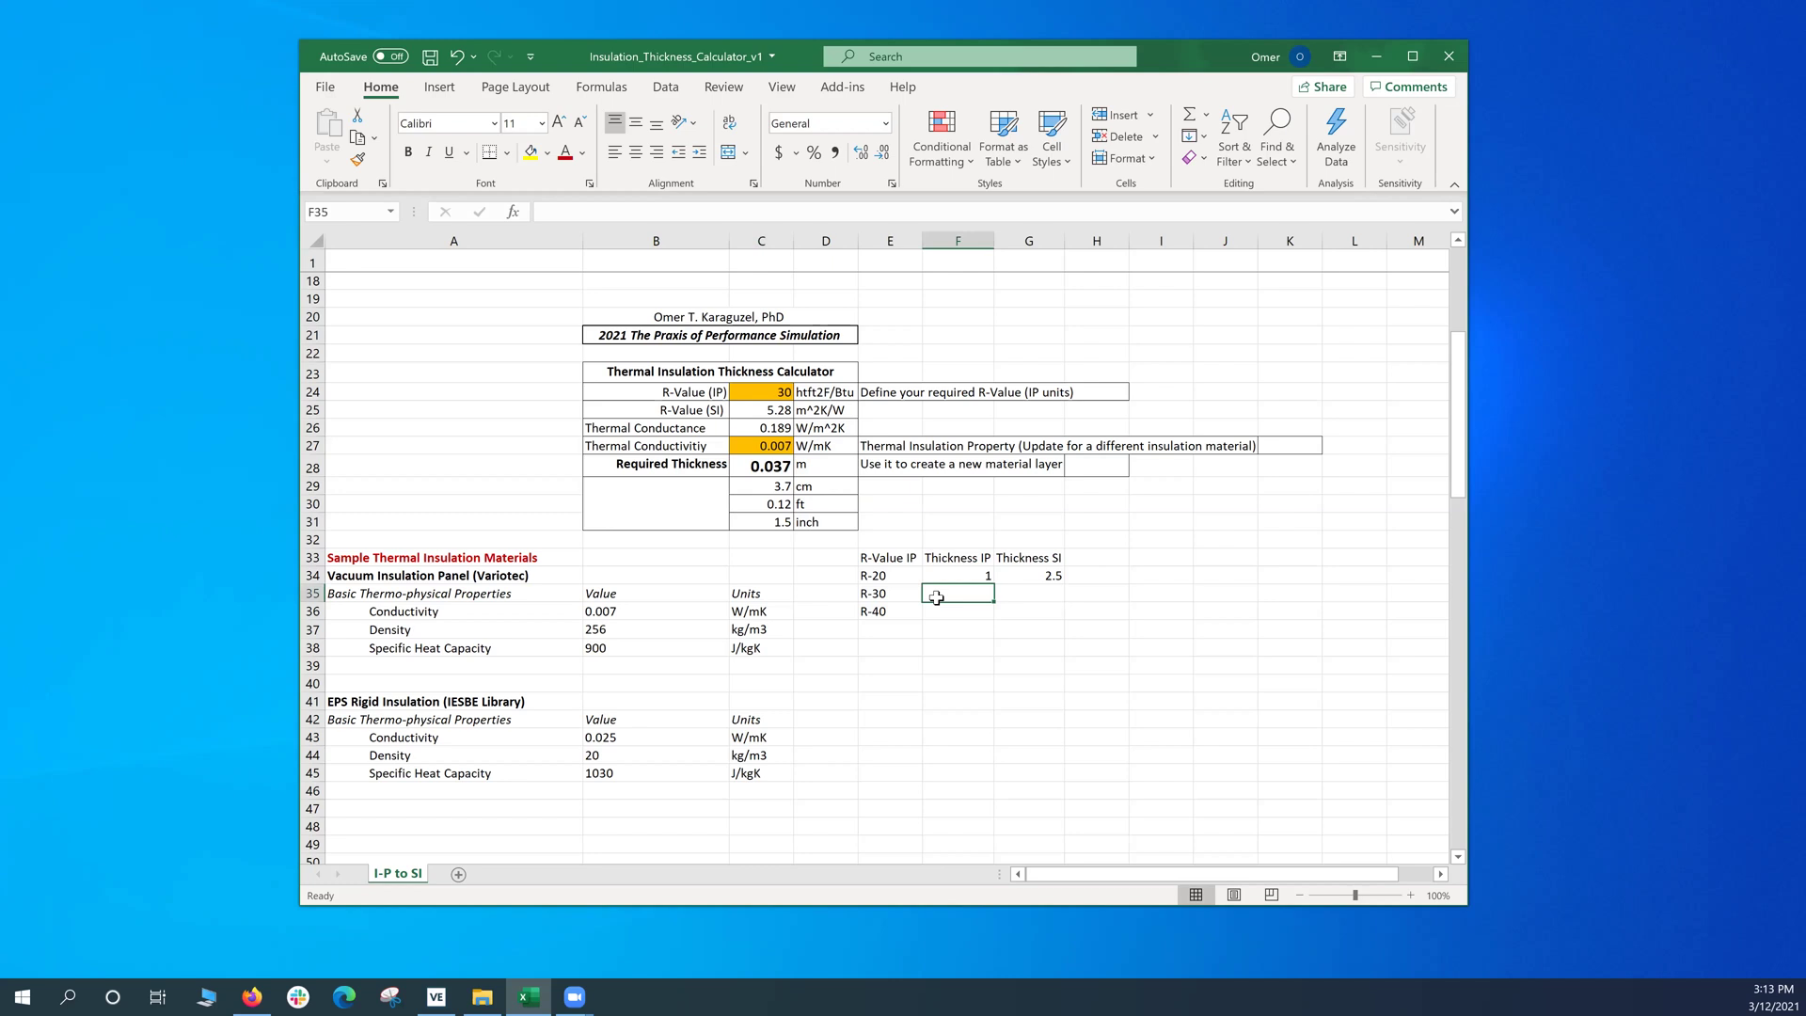
type("1.5")
left_click(1029, 594)
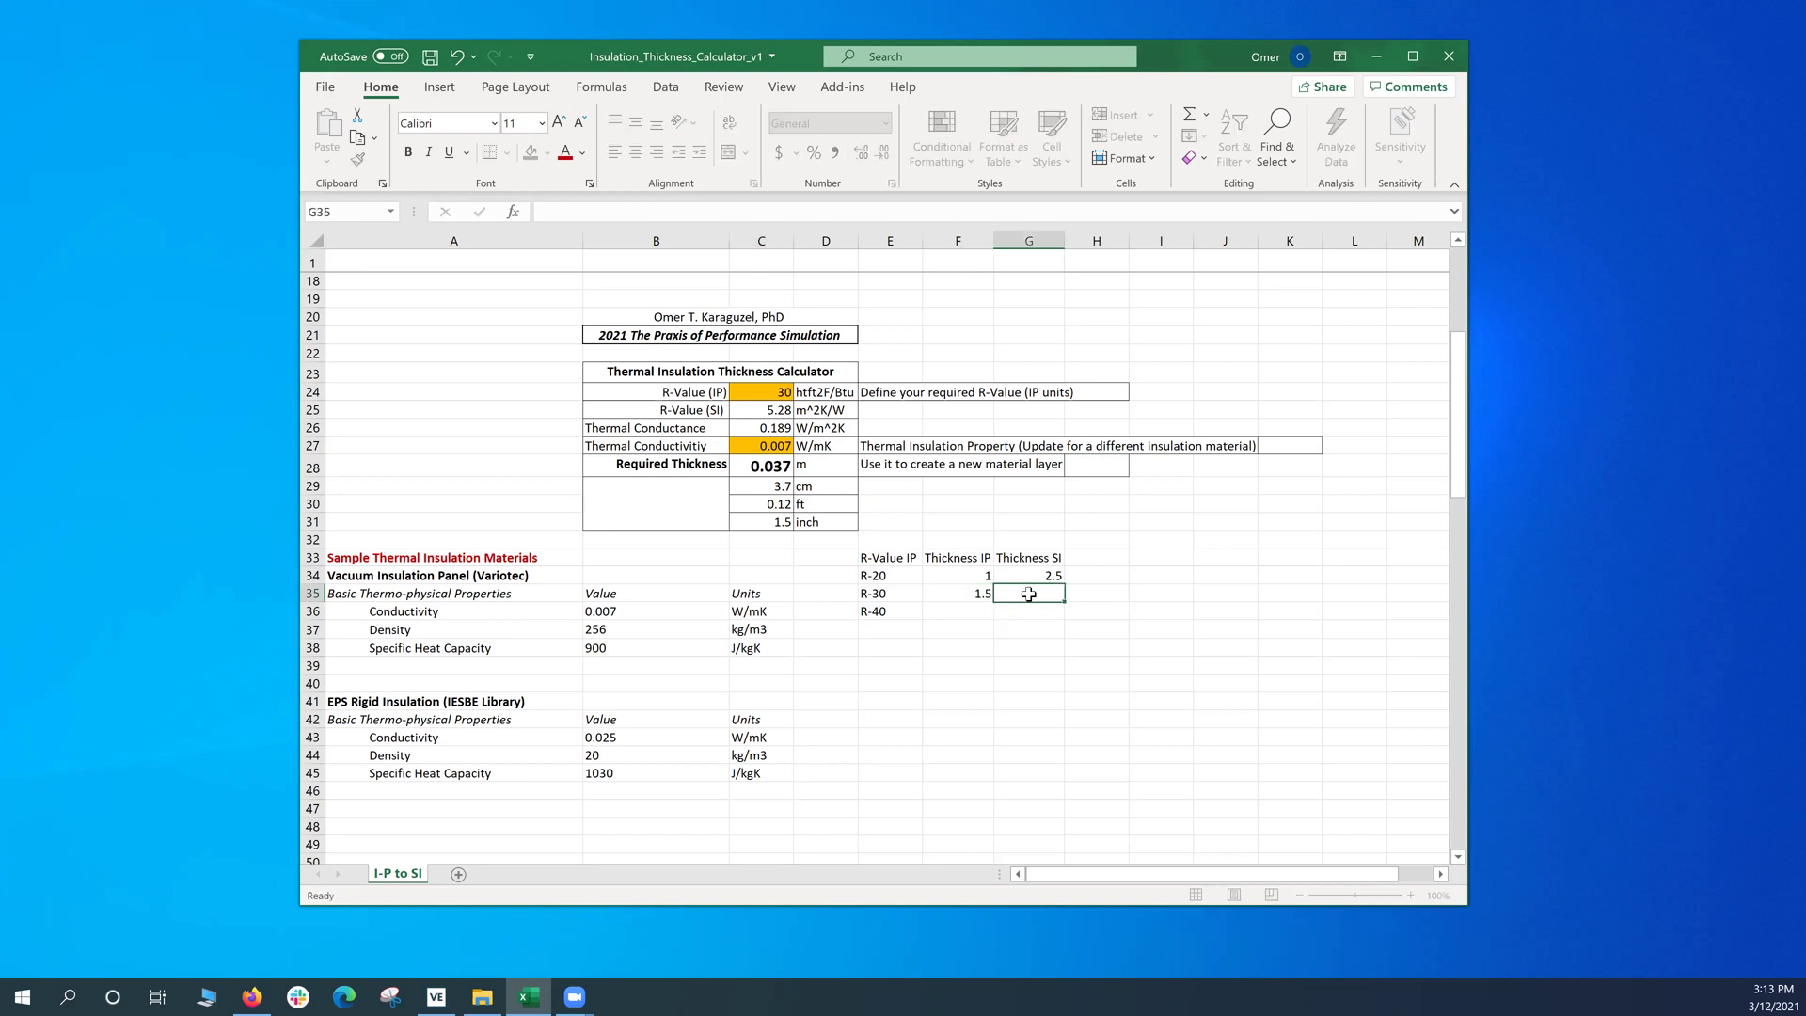
type("3.7")
key("Return")
Step: Set the required R-value to 40 and enter R-40 thicknesses 1.9 and 4.9
left_click(775, 394)
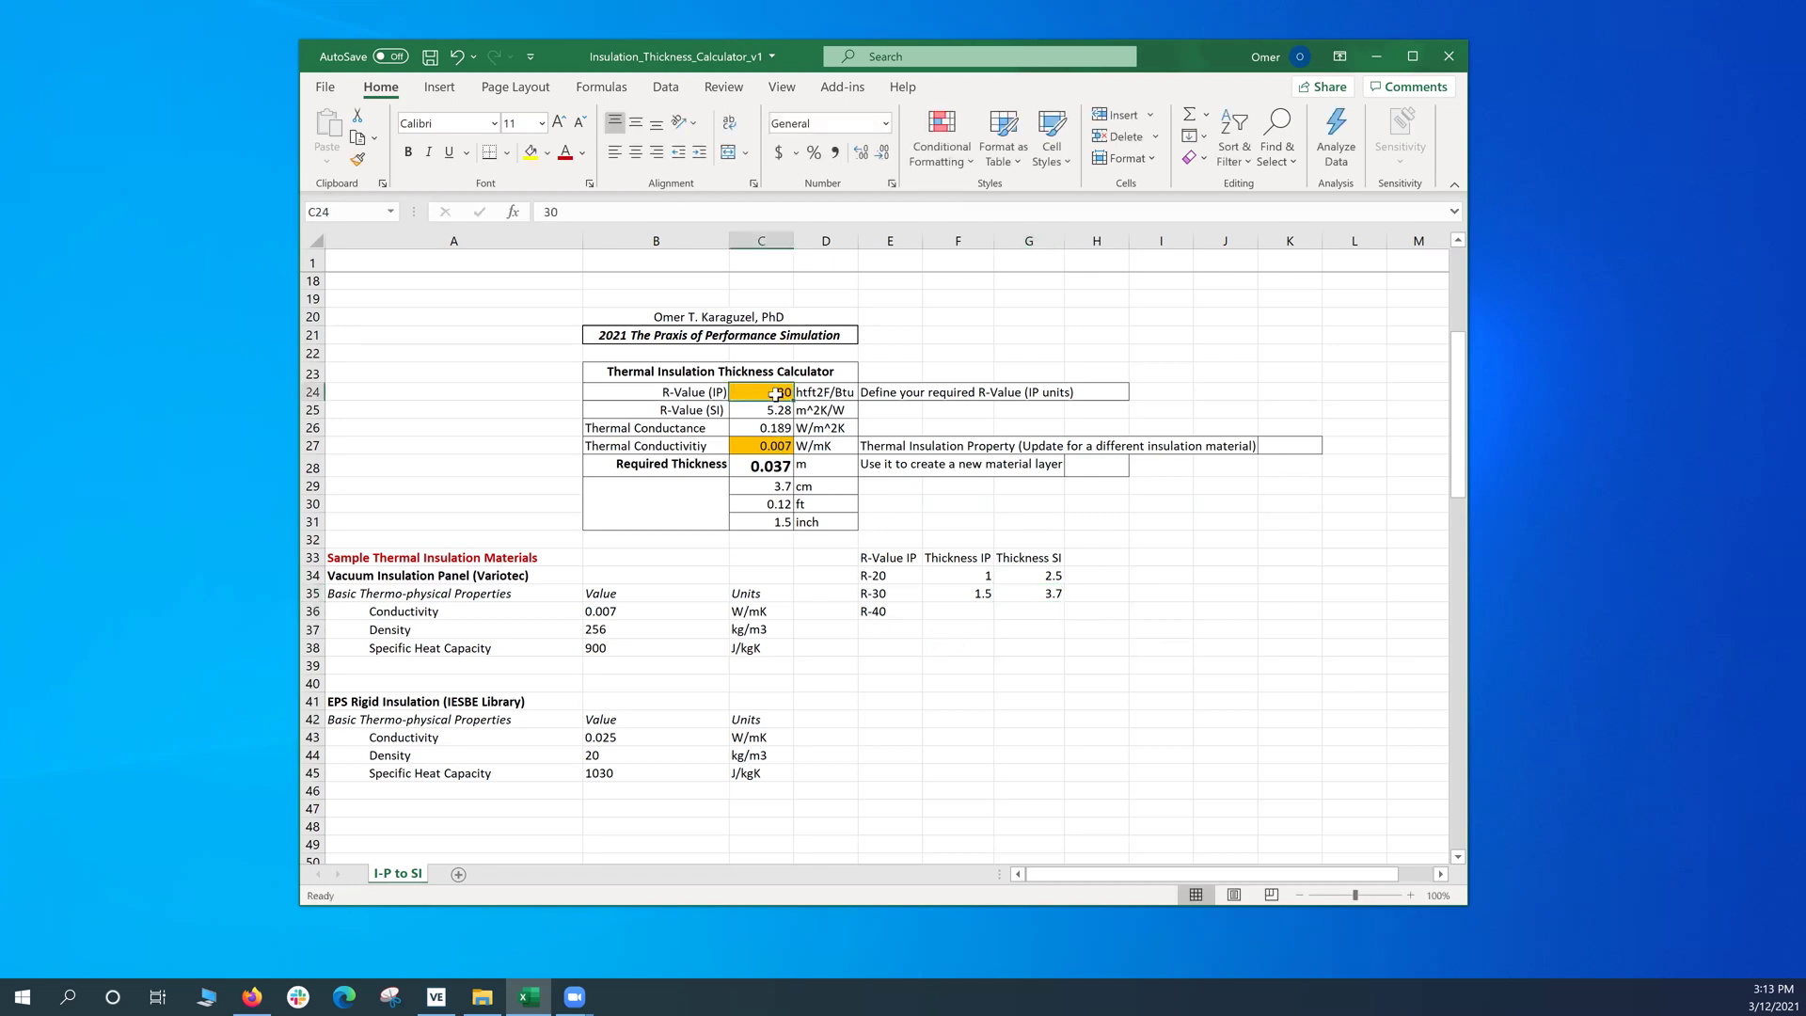
type("40")
key("Return")
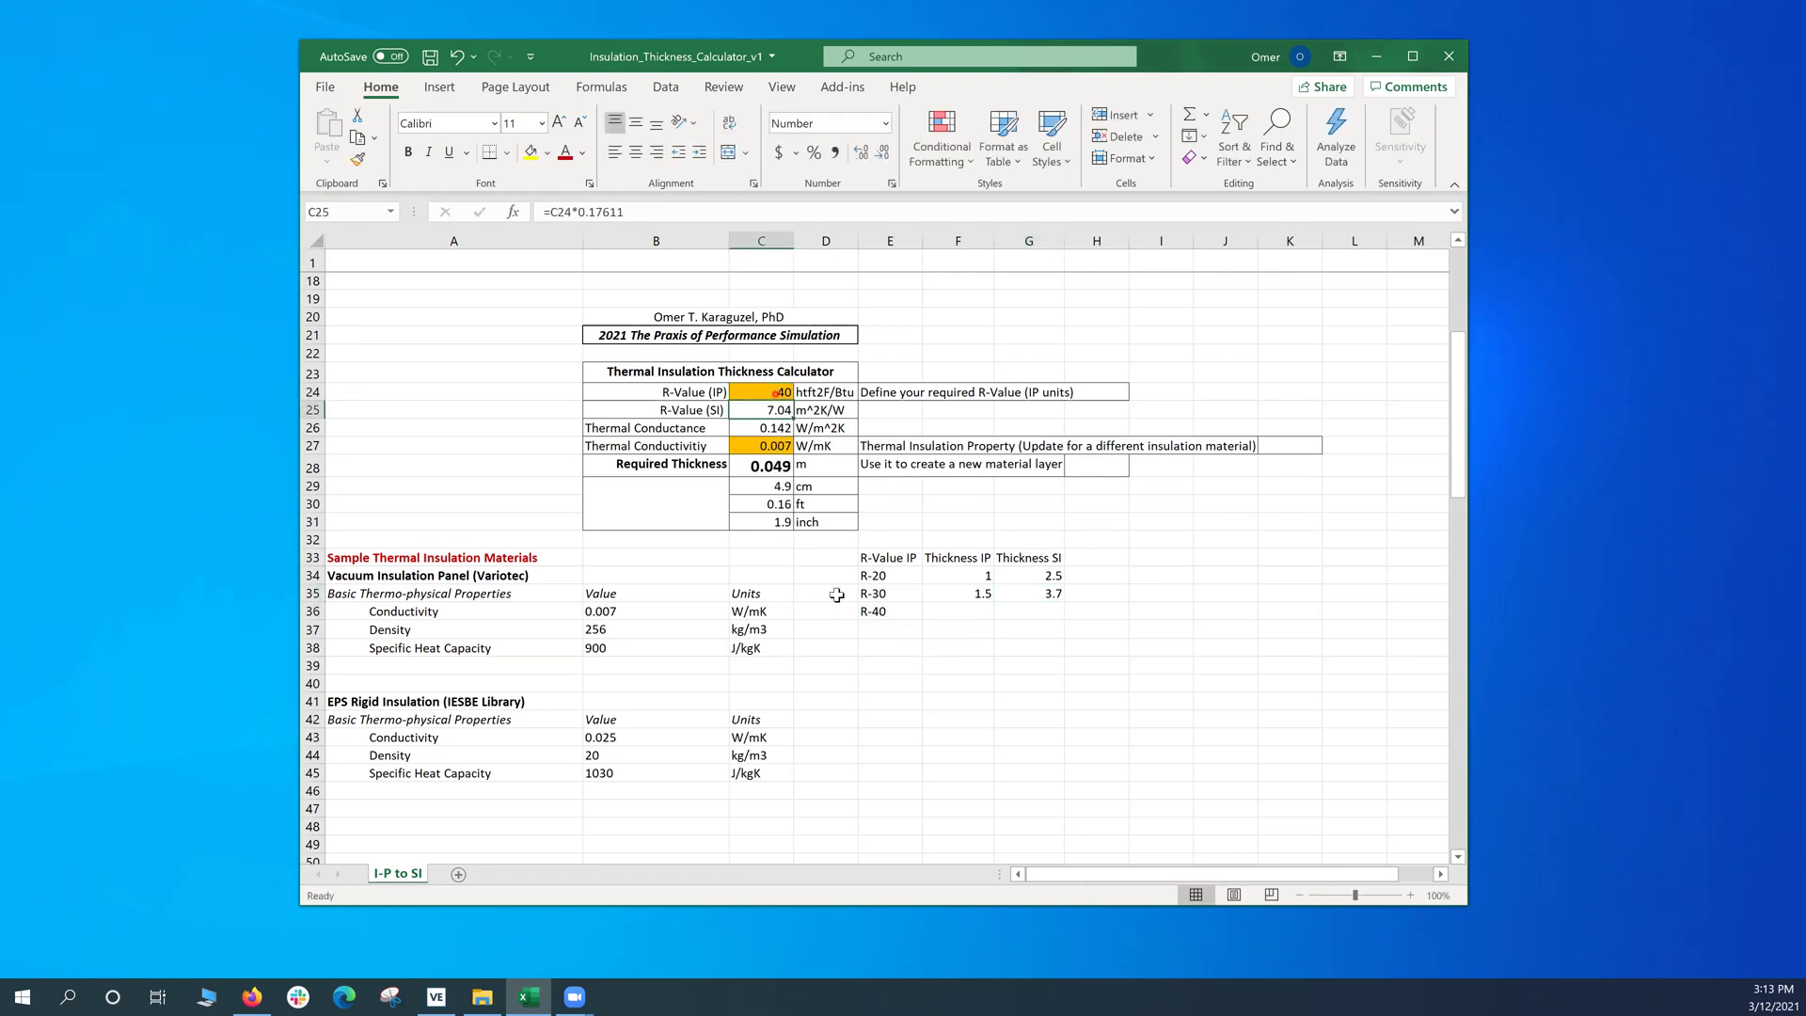
left_click(939, 610)
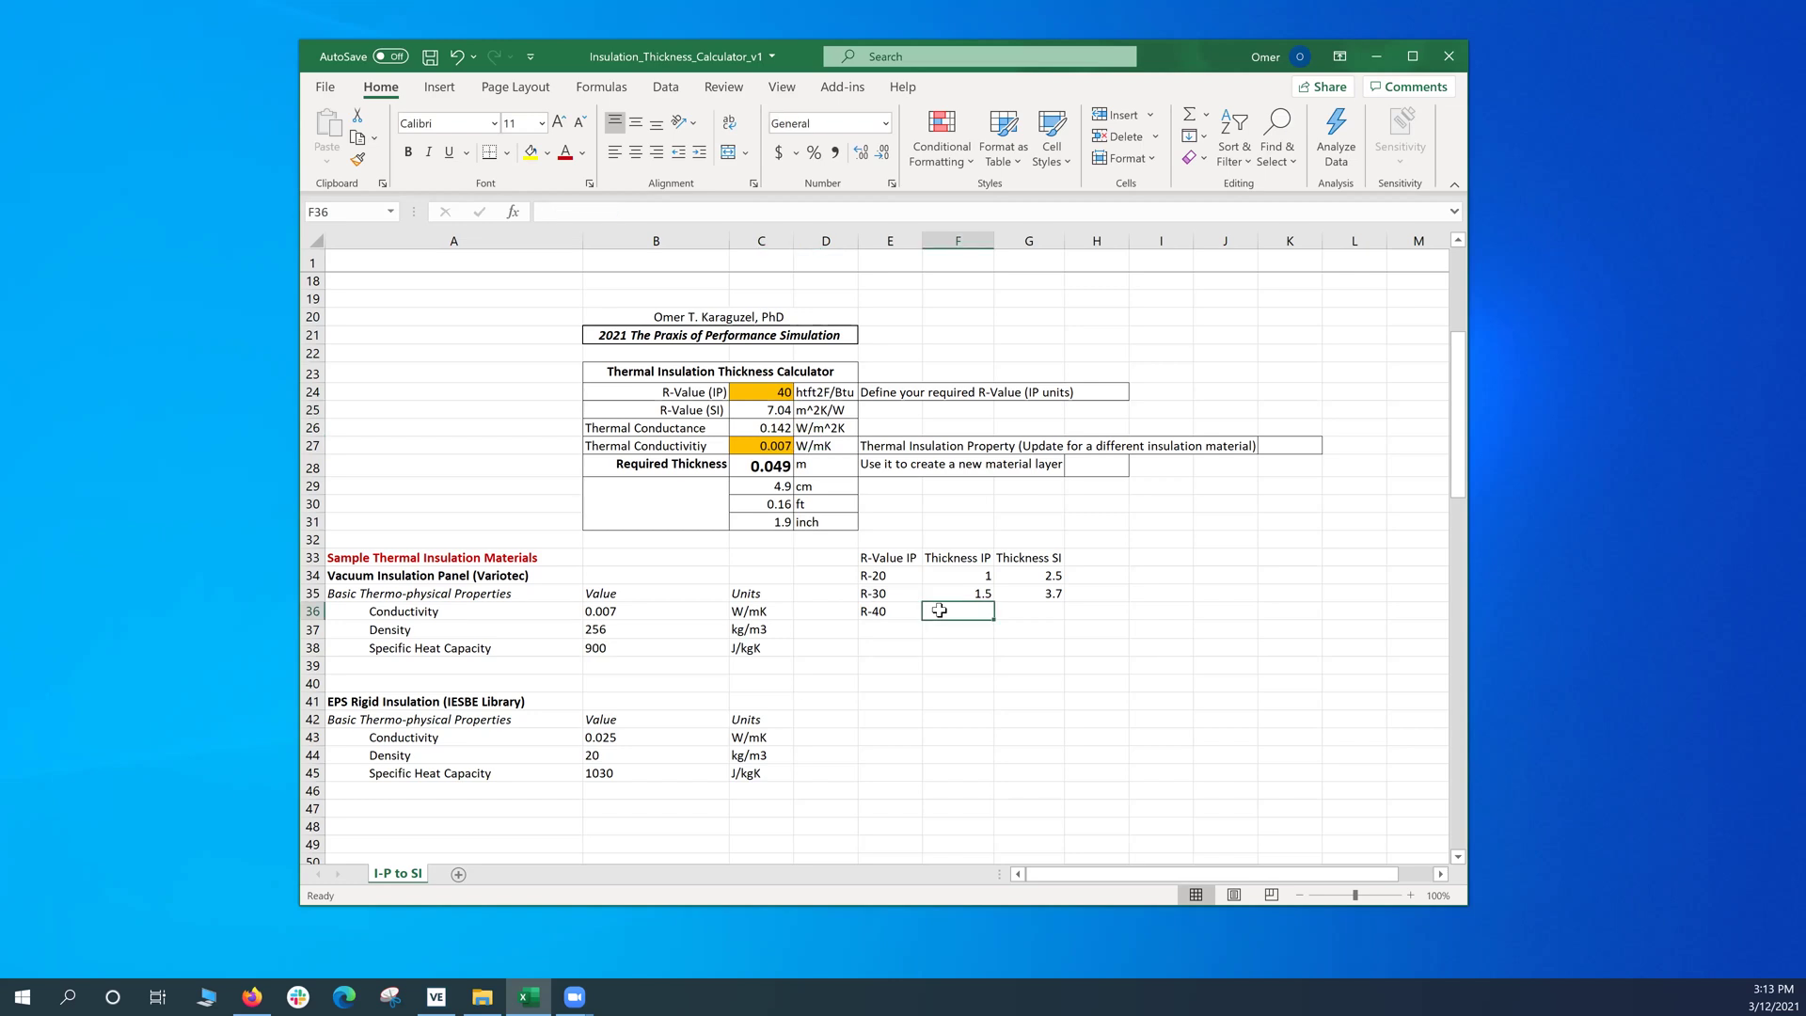
type("1.9")
left_click(1039, 609)
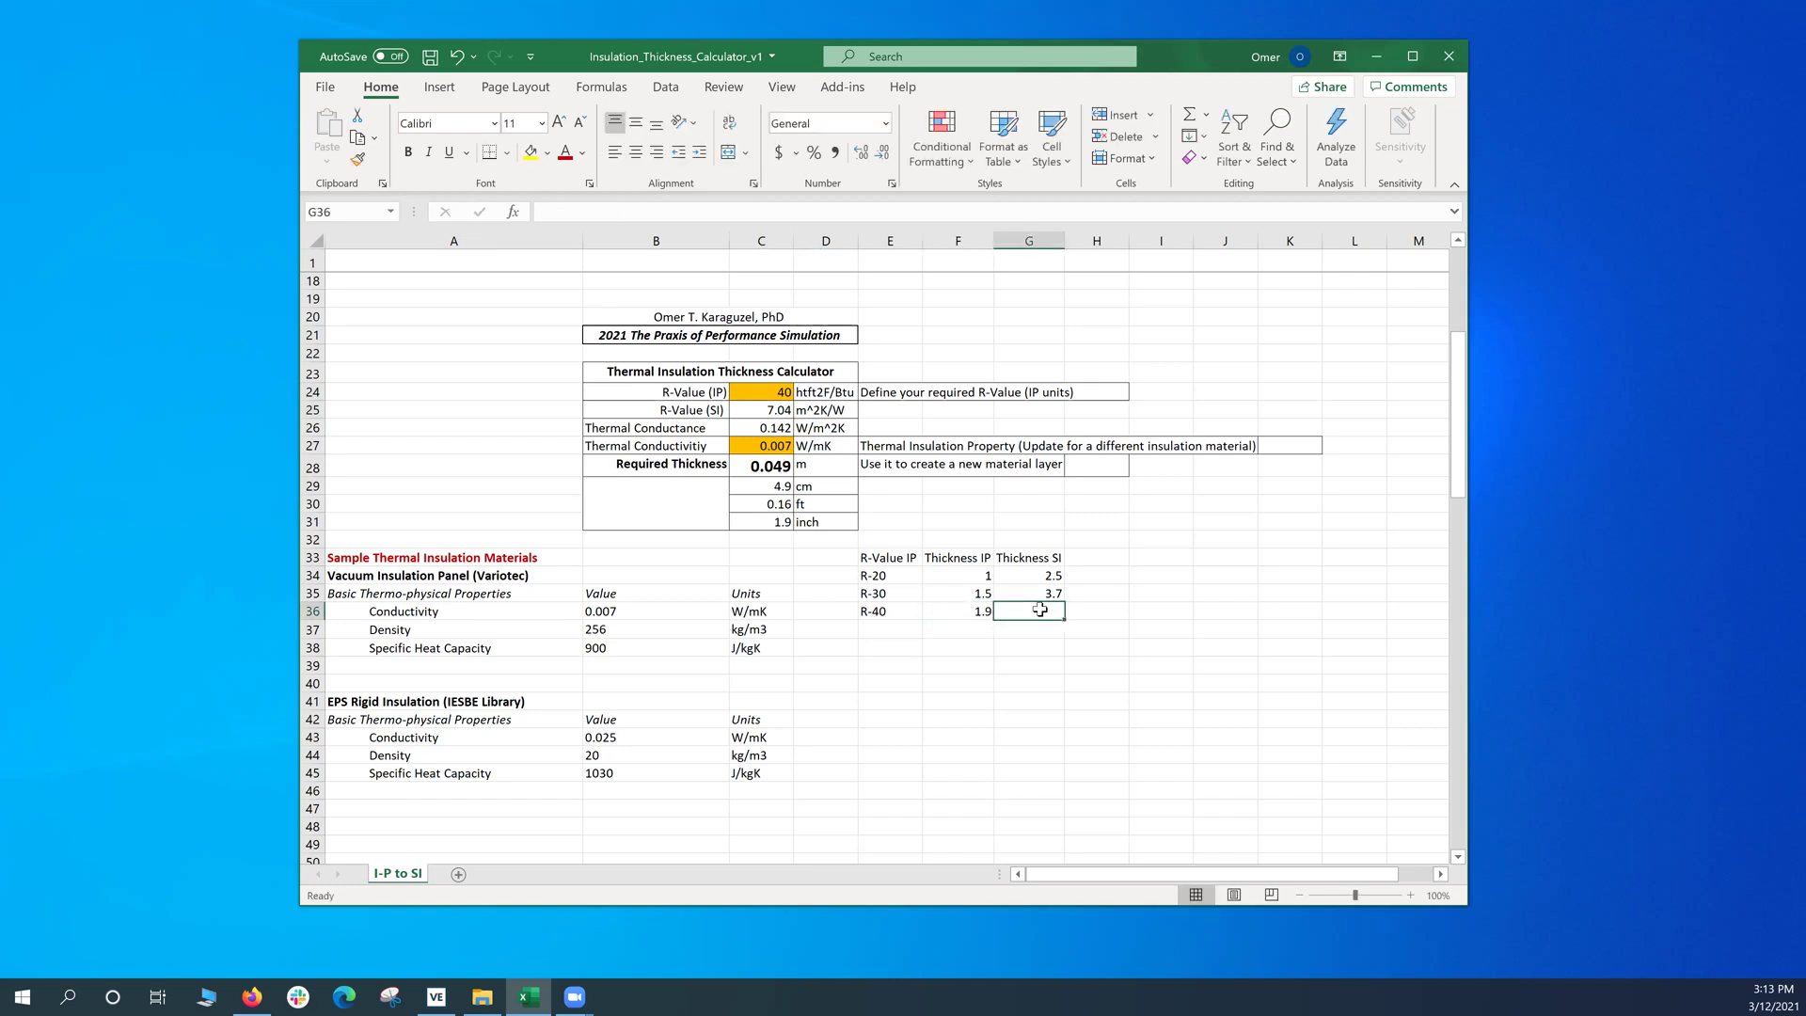
type("4.9")
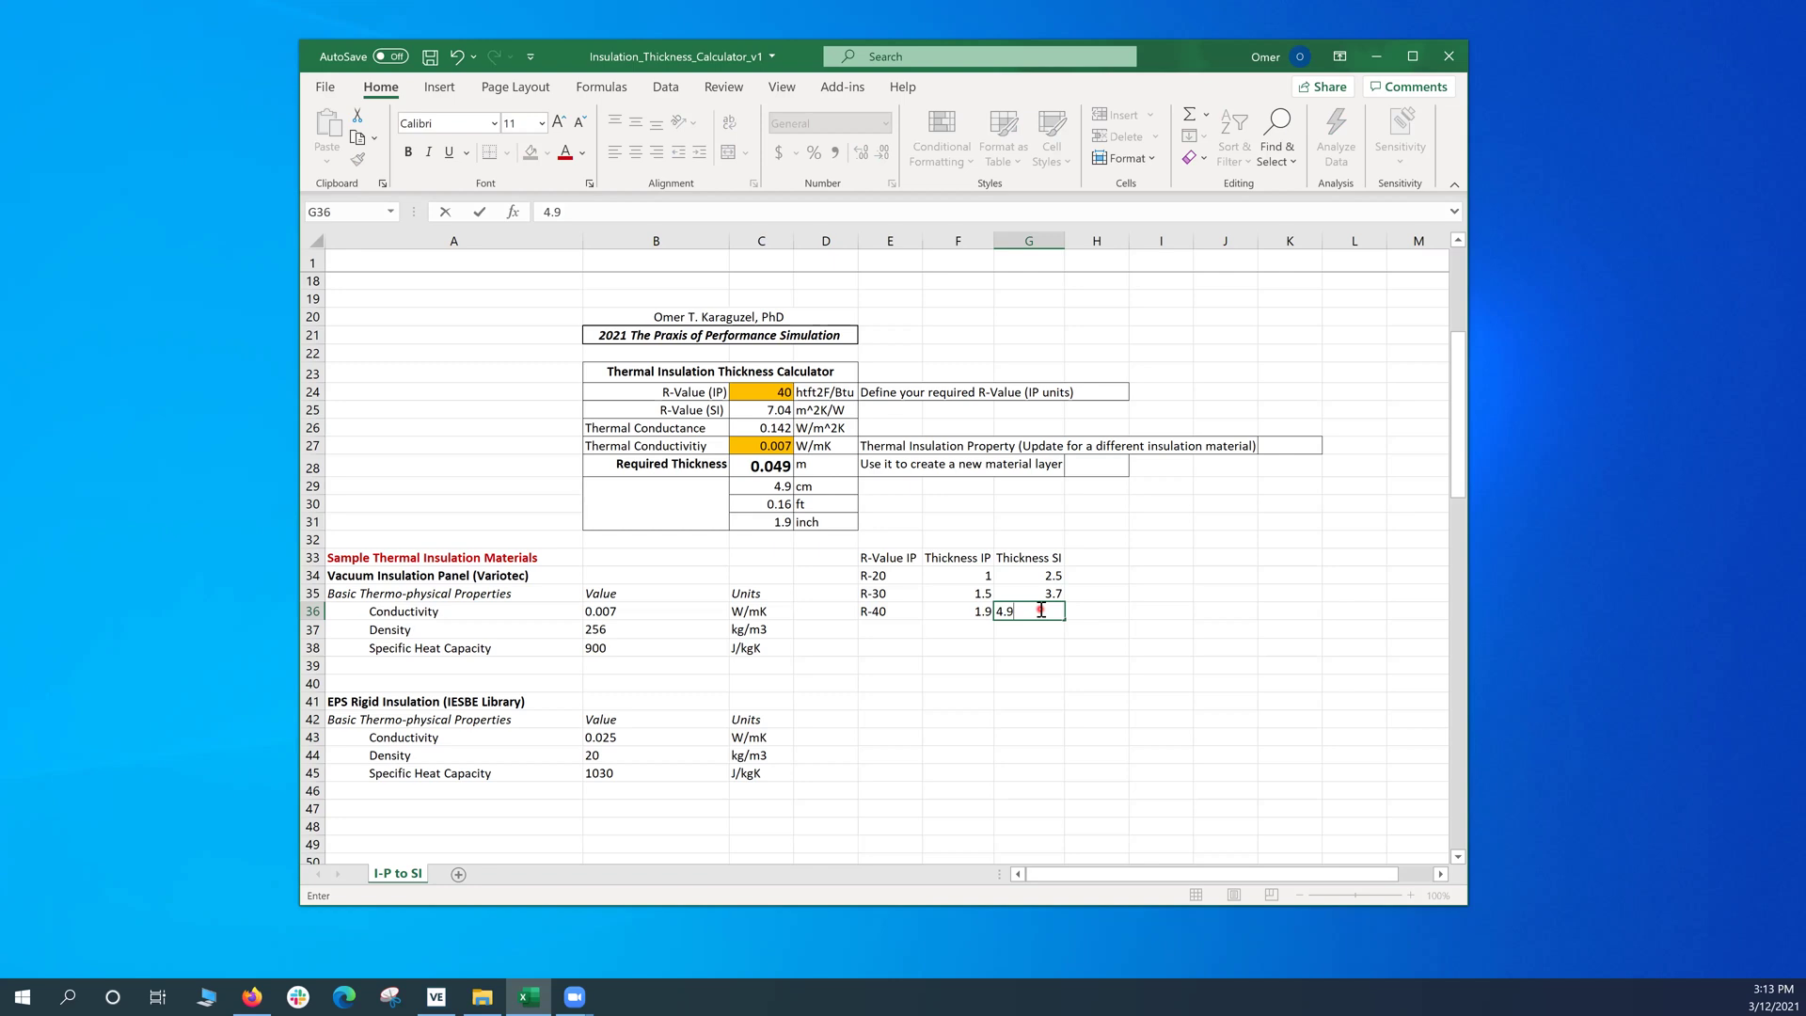
key("Return")
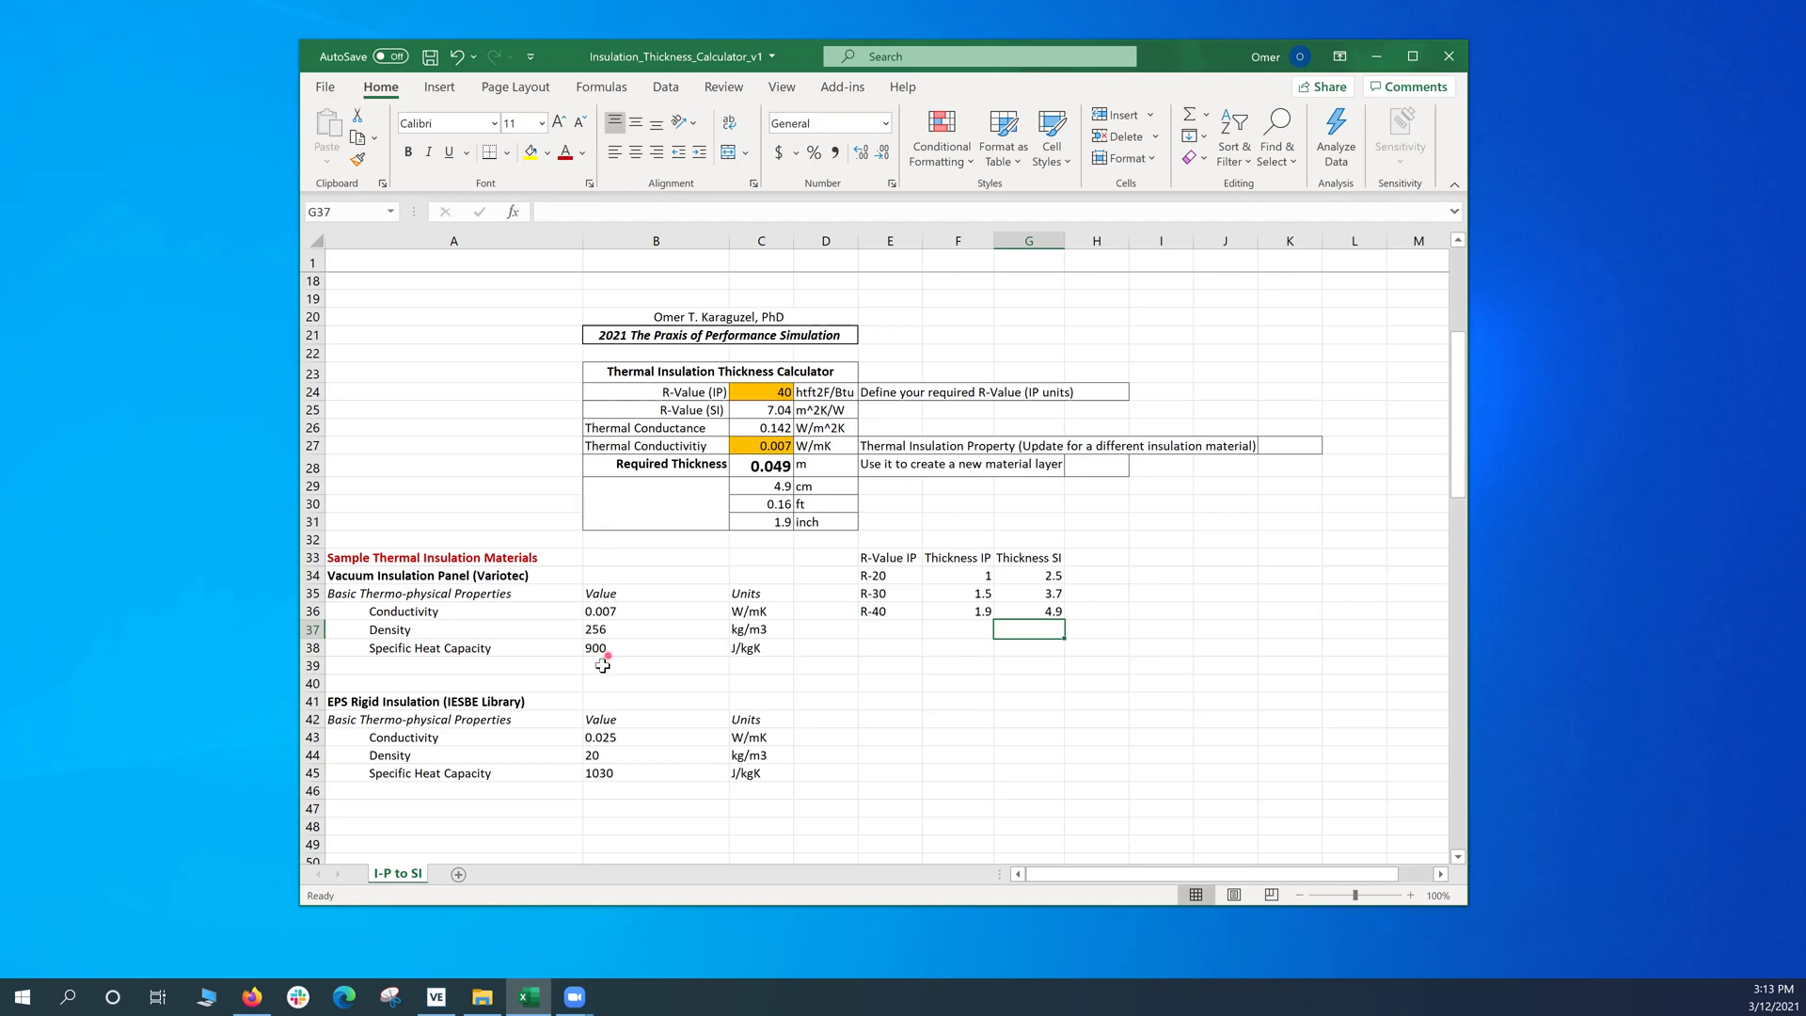
Step: Change IESBE to IESVE in the EPS Rigid Insulation heading
left_click(422, 703)
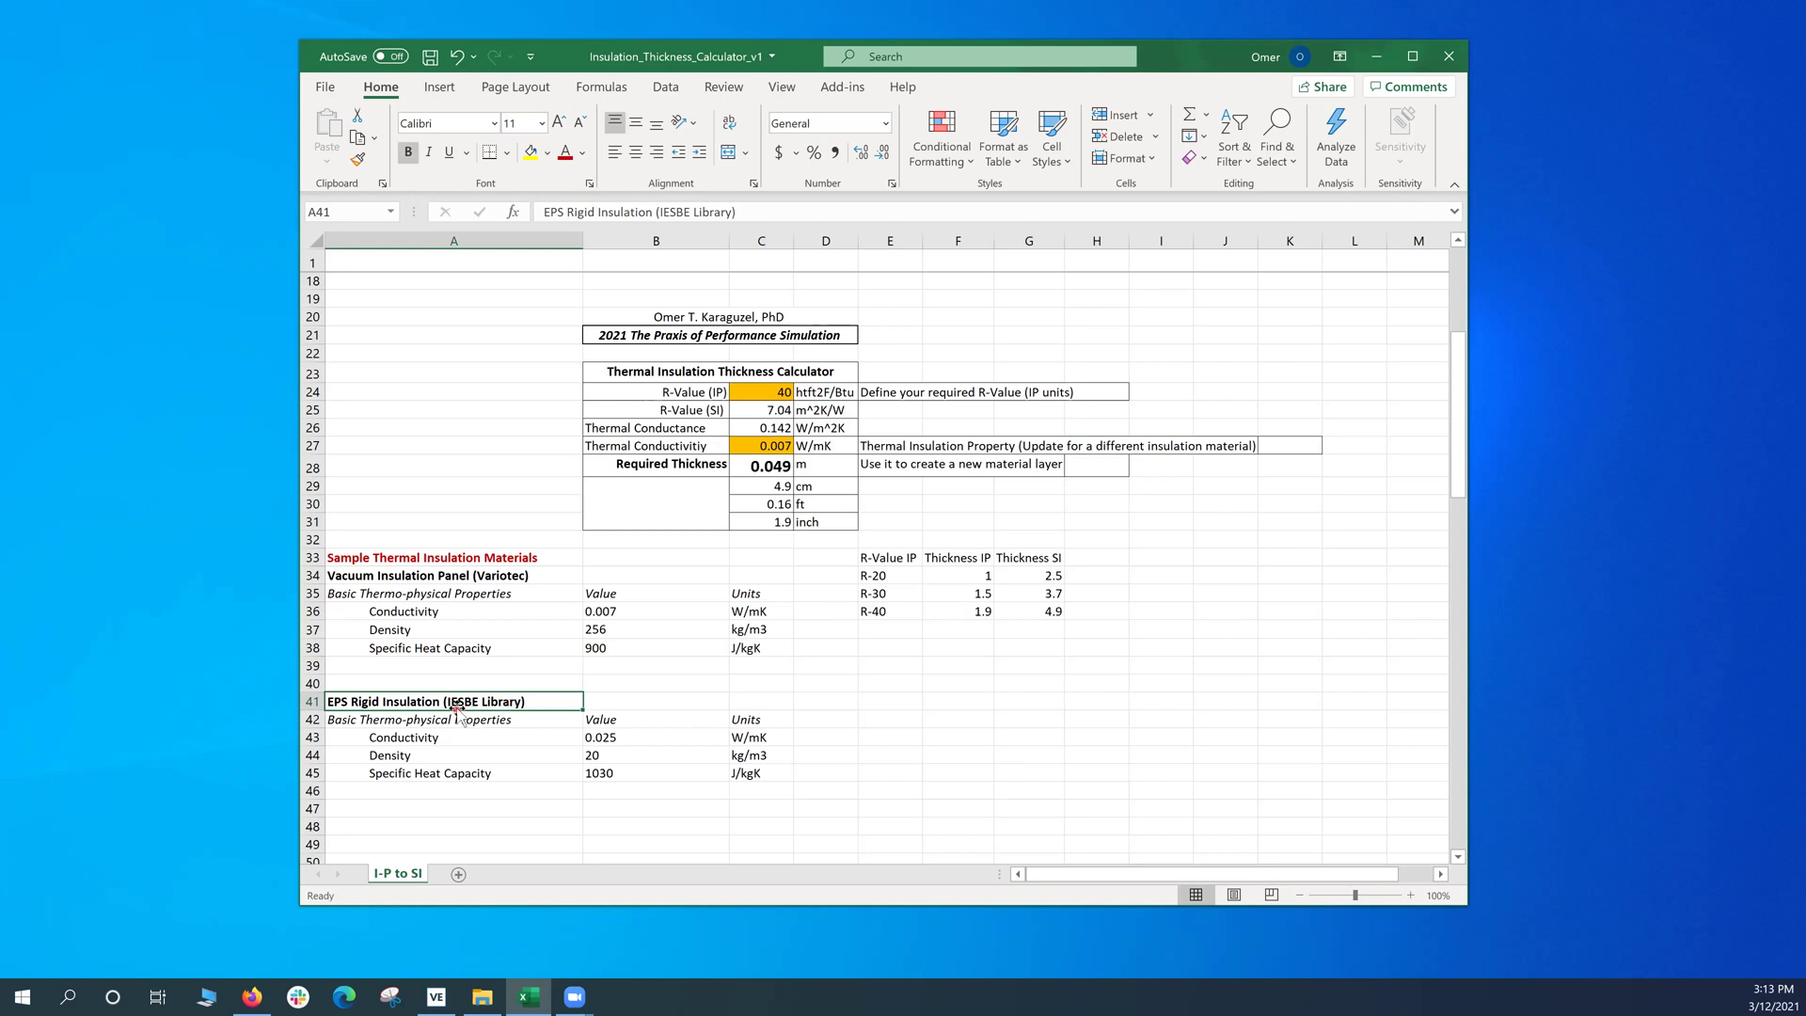
double_click(467, 702)
key("Delete")
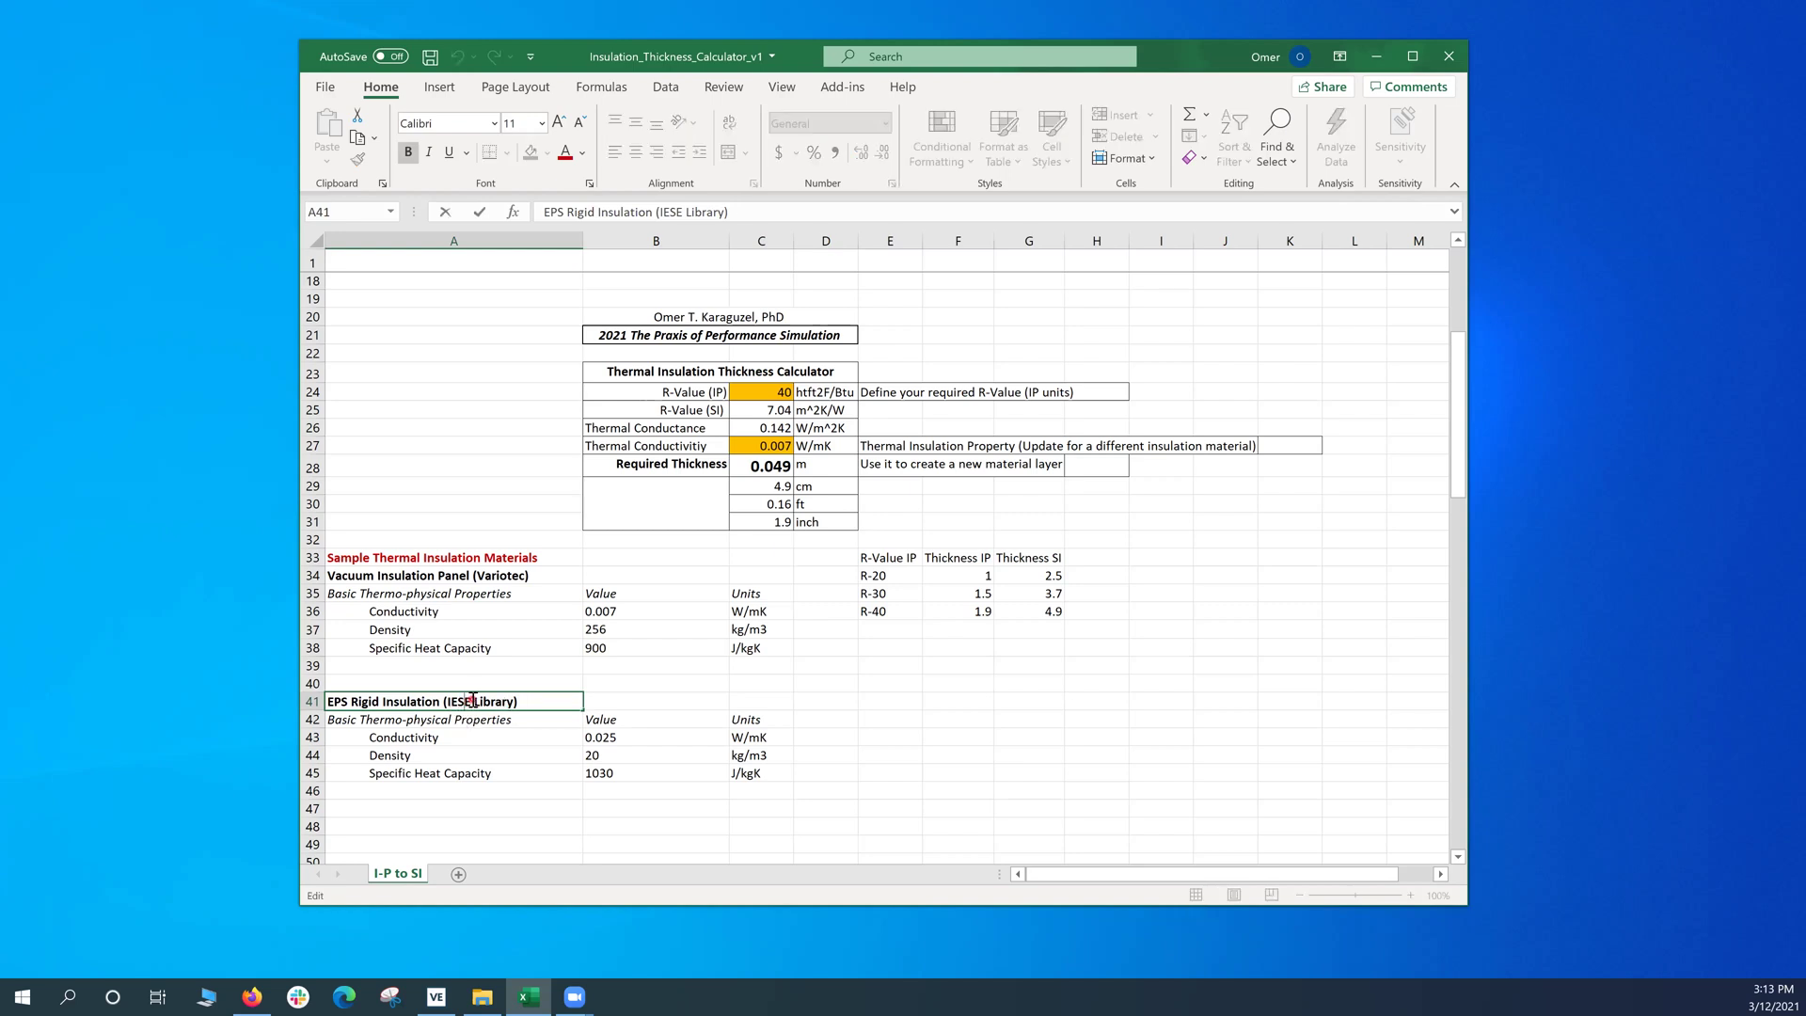
type("V")
left_click(518, 750)
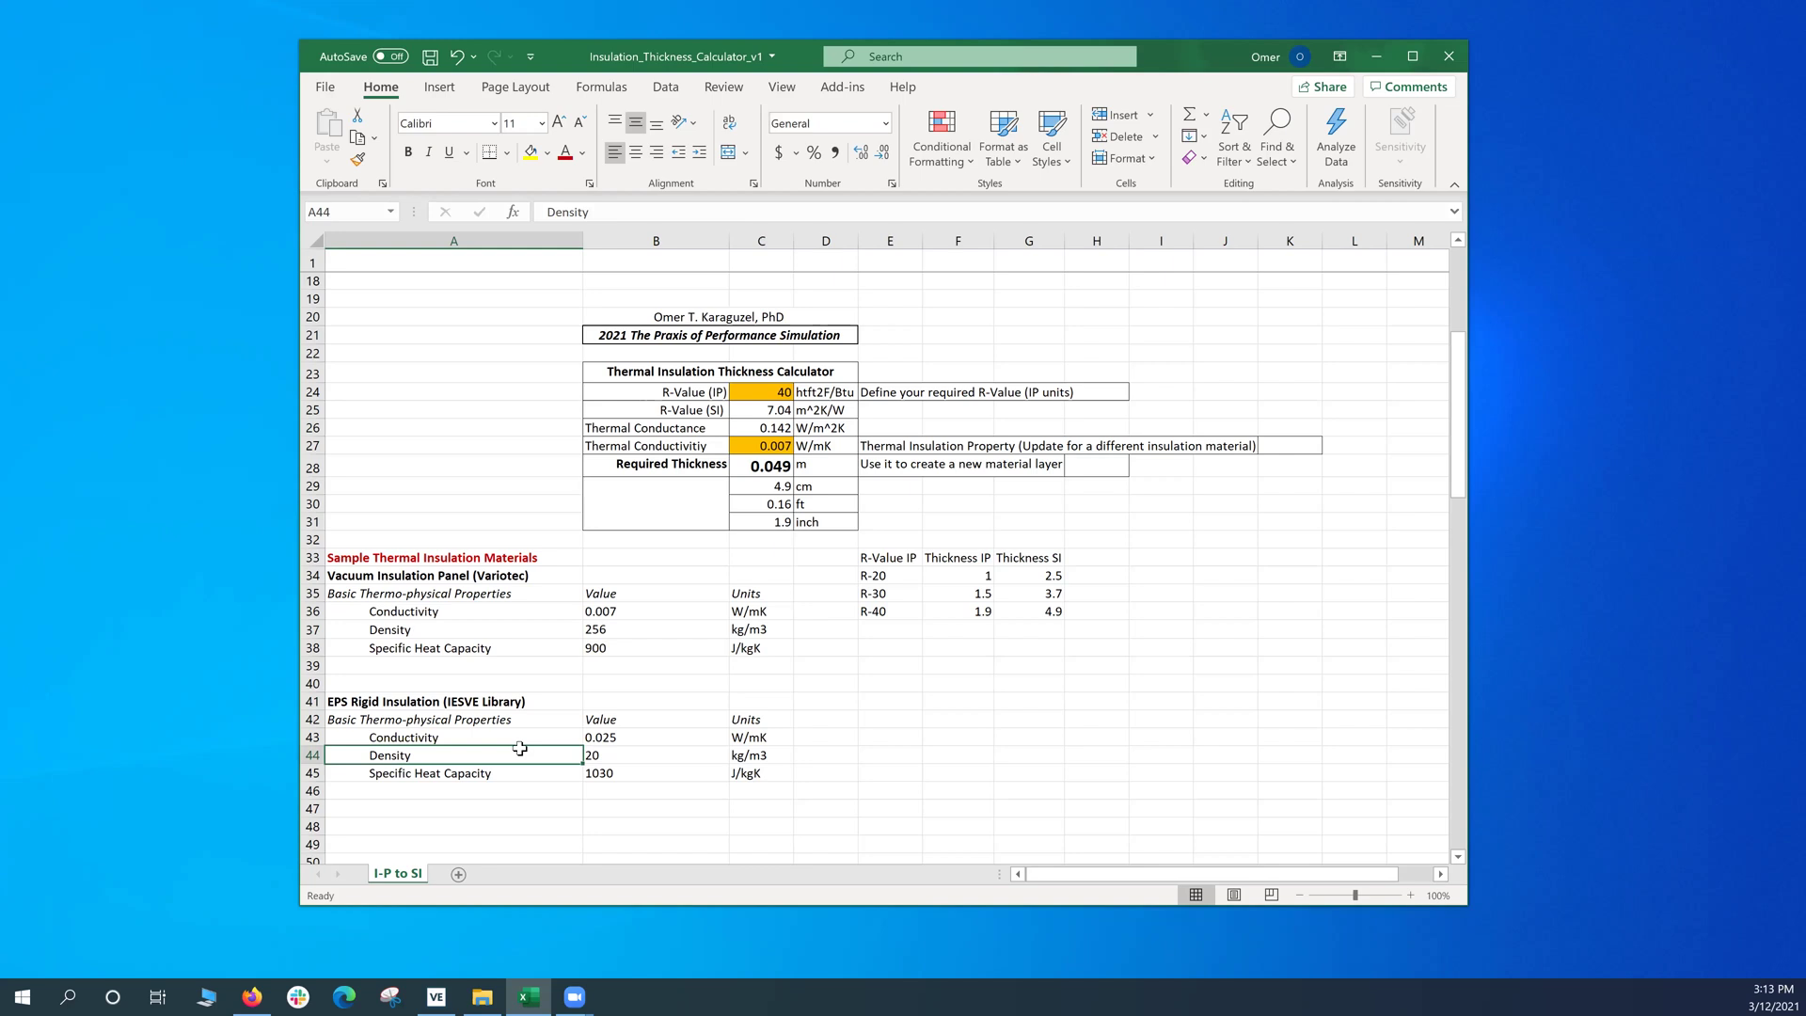
Step: Review the EPS property rows, including conductivity 0.025
left_click(389, 720)
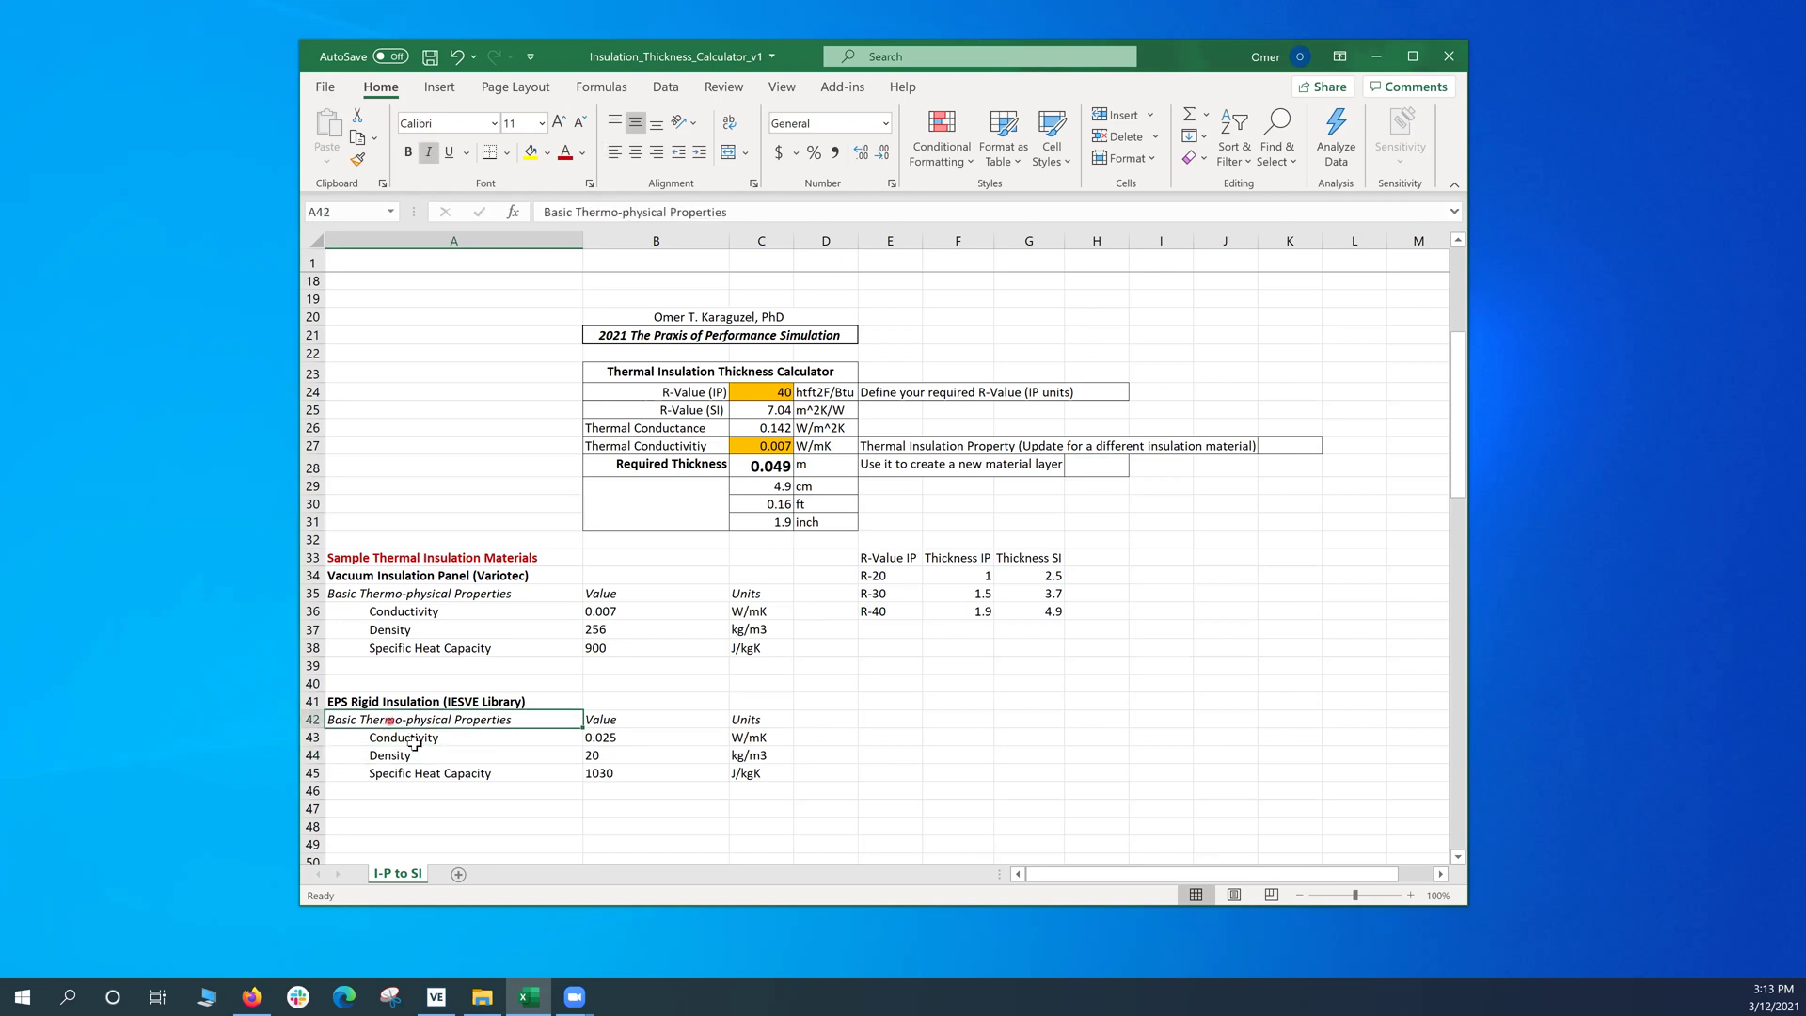
key("Down")
left_click(610, 739)
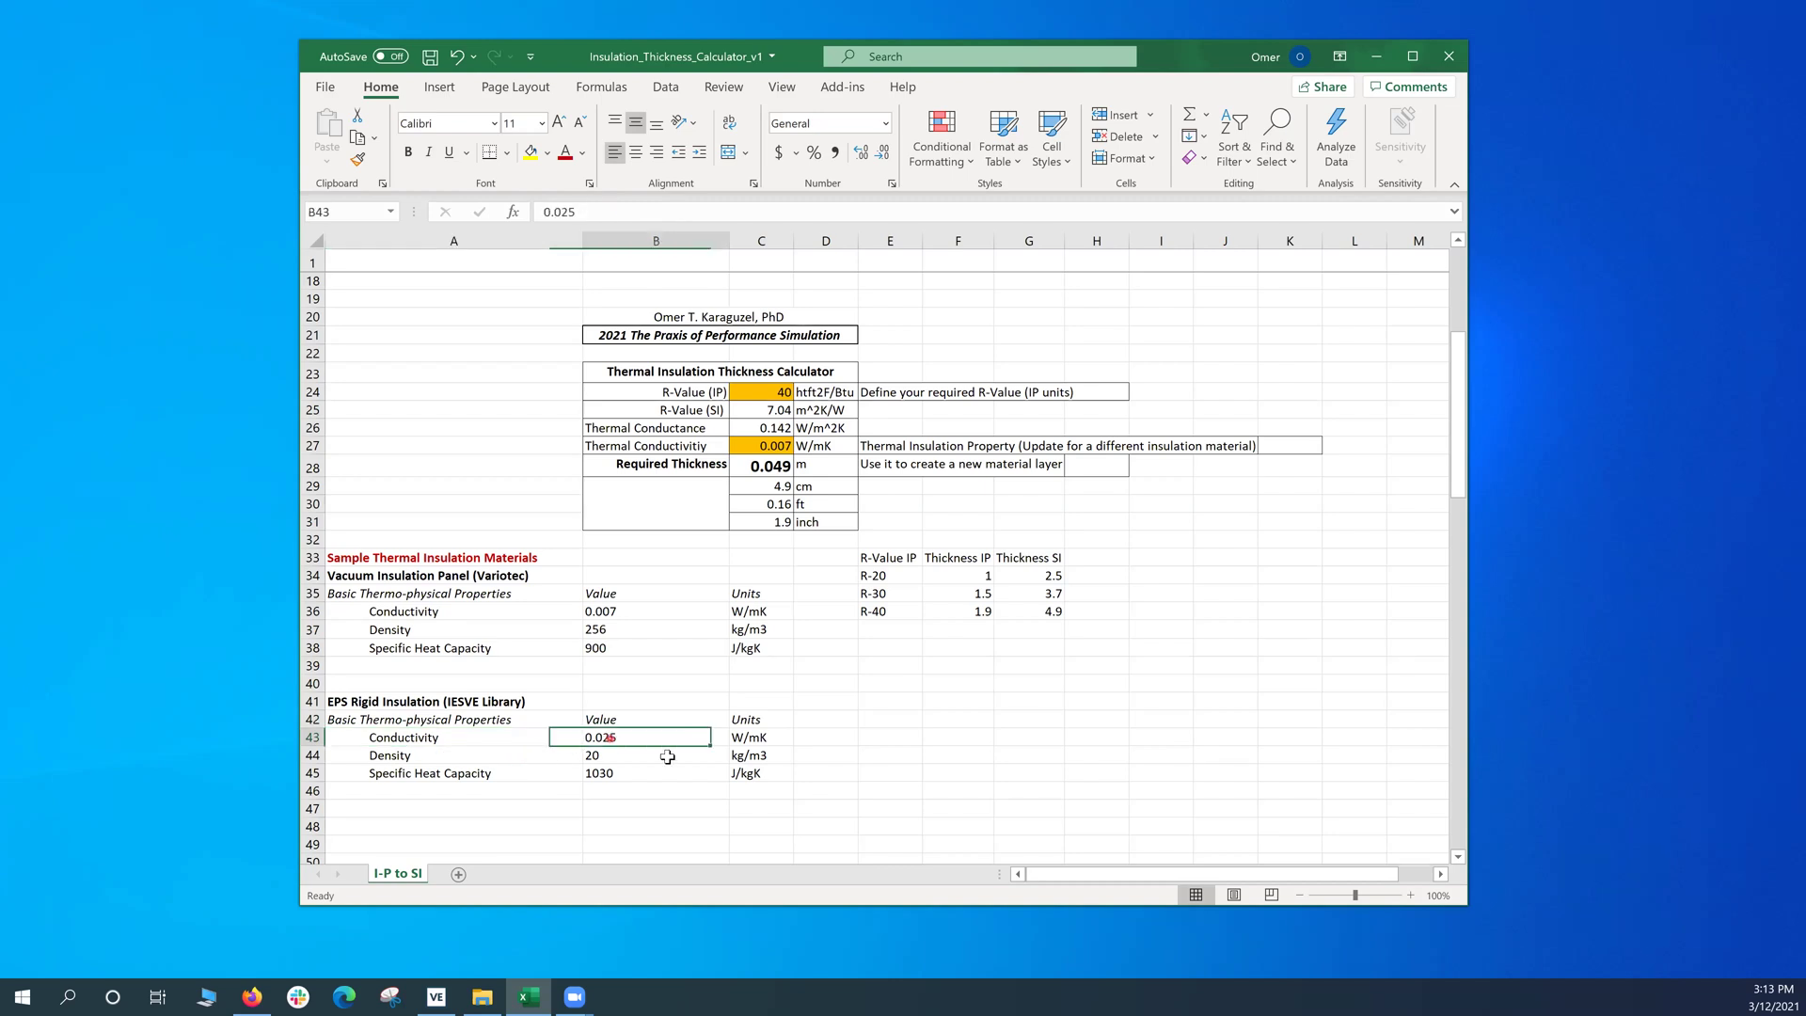
Step: Replace the calculator's 0.007 conductivity with the EPS value 0.025 W/mK, keeping R-value 40
left_click(750, 739)
left_click(752, 443)
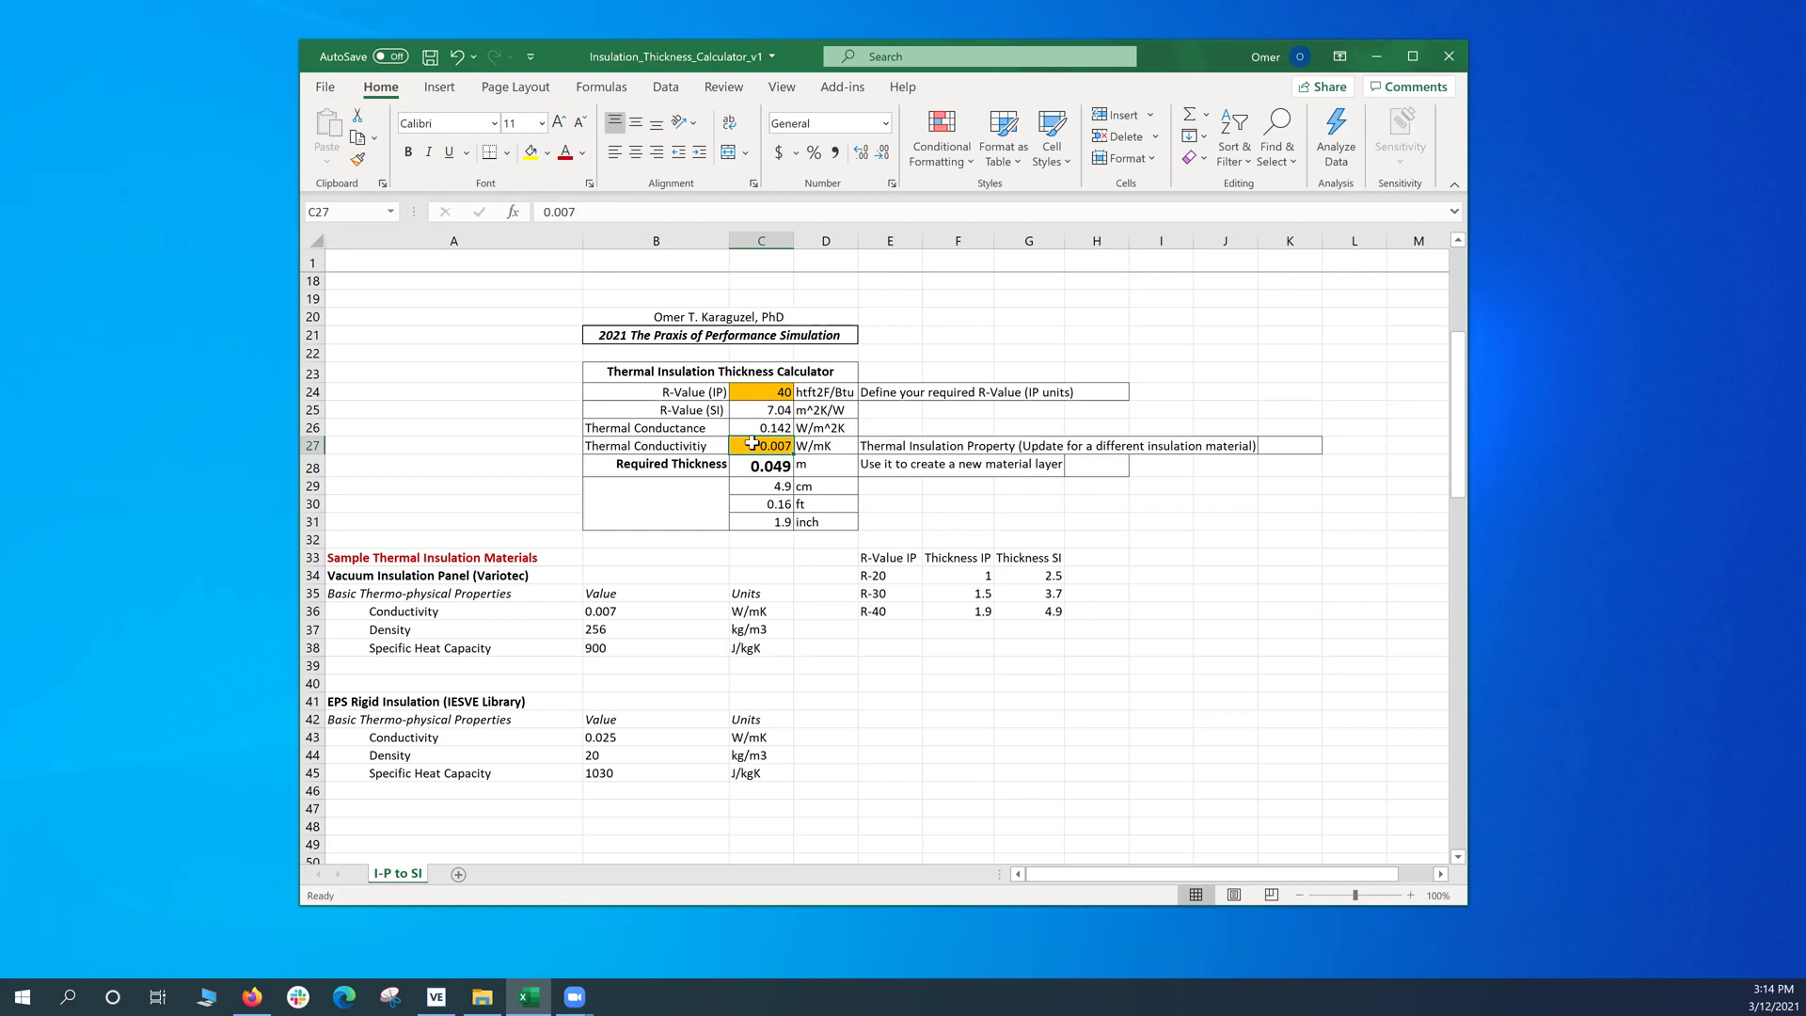
type("0.0")
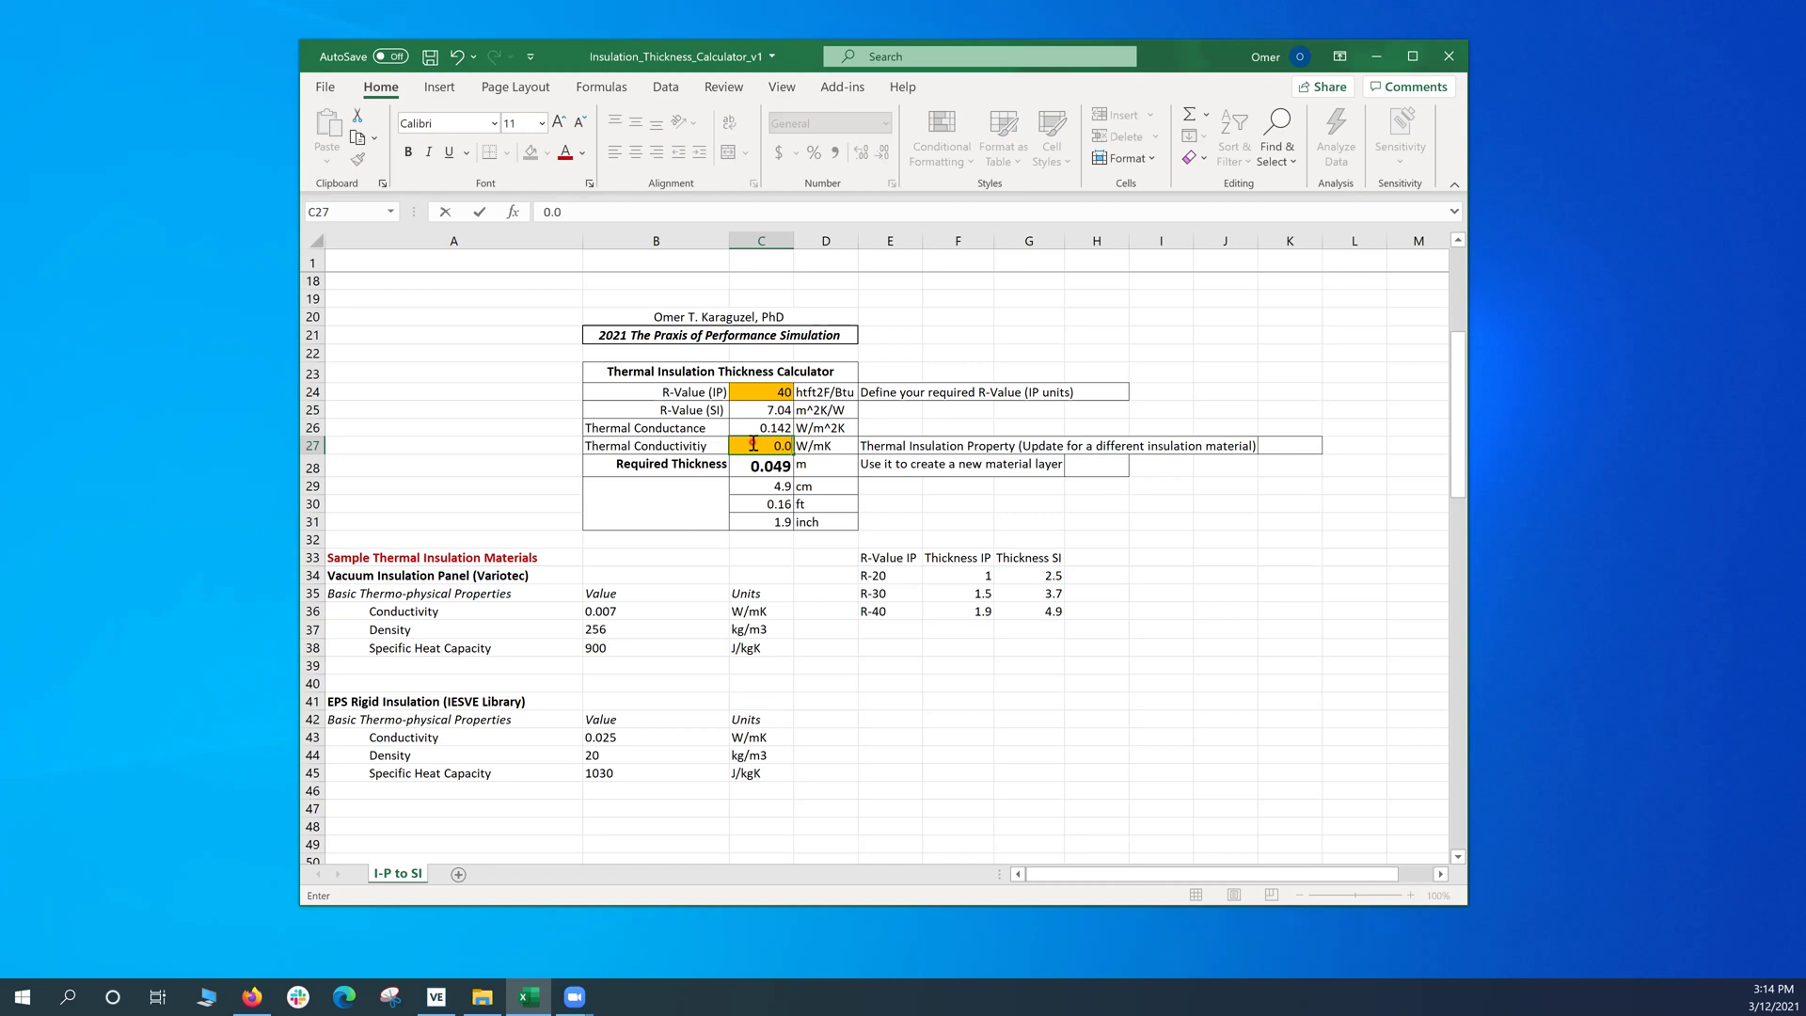
type("25")
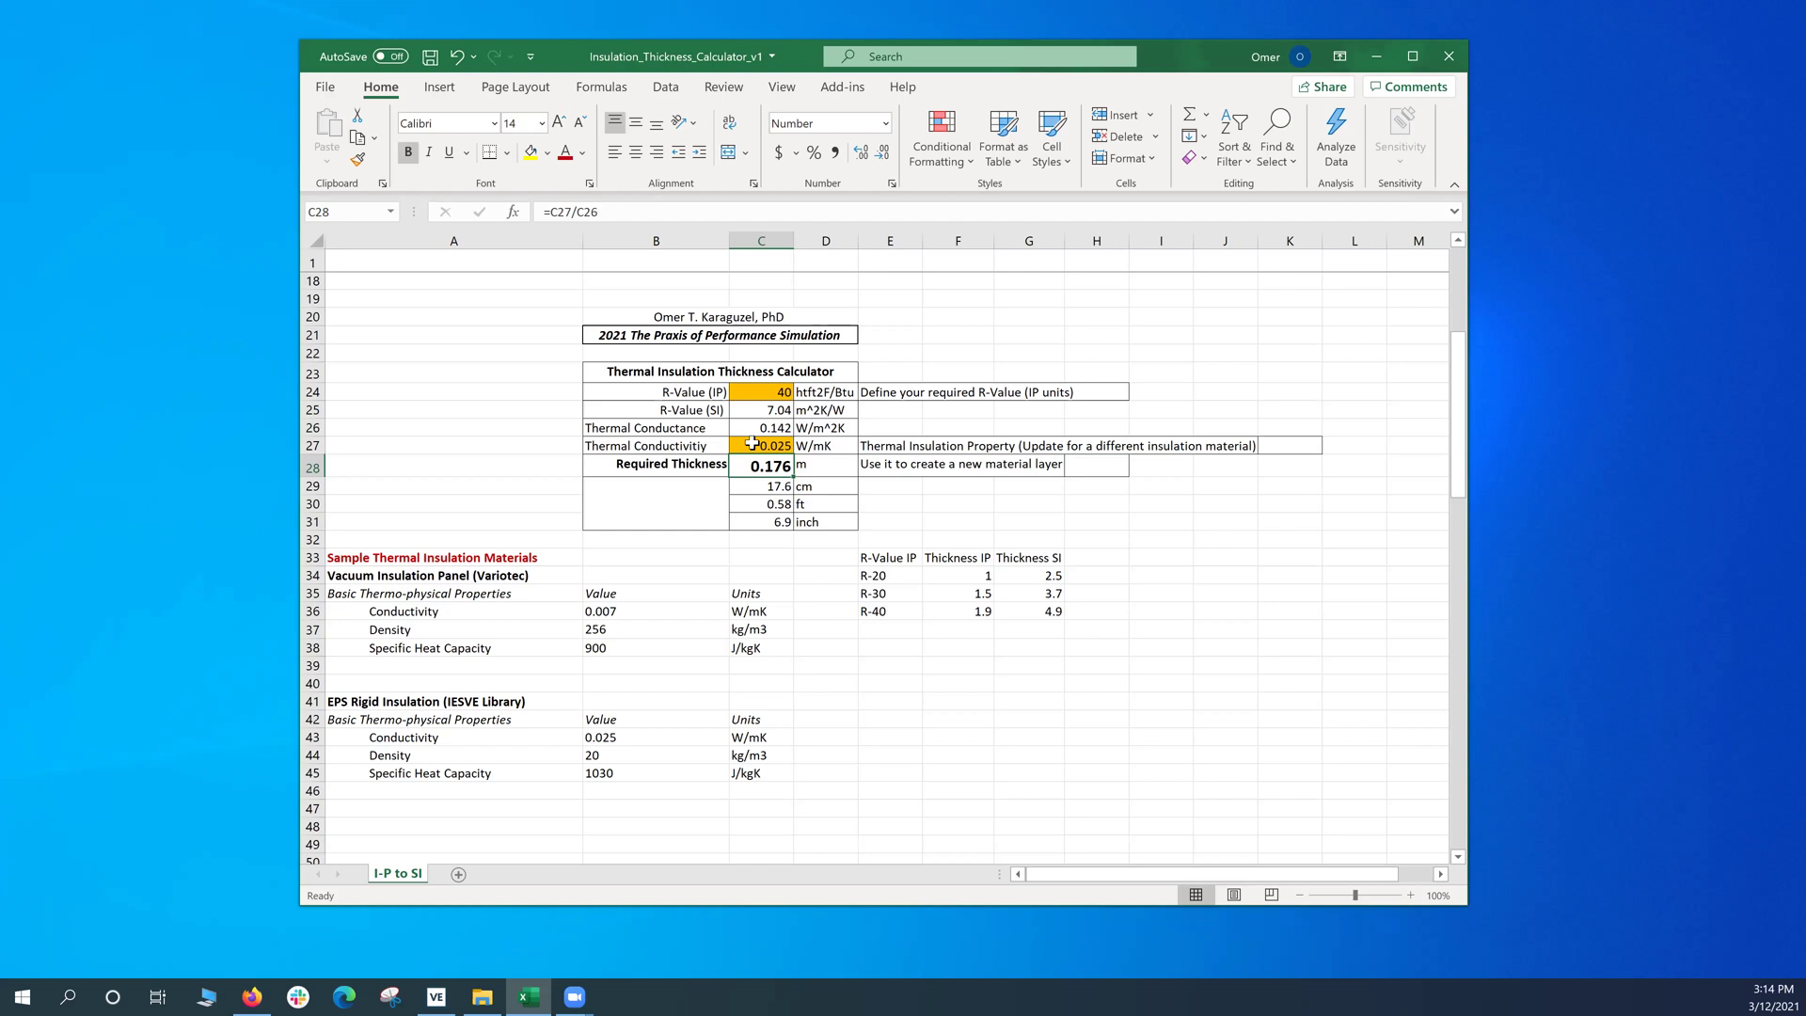
left_click(762, 385)
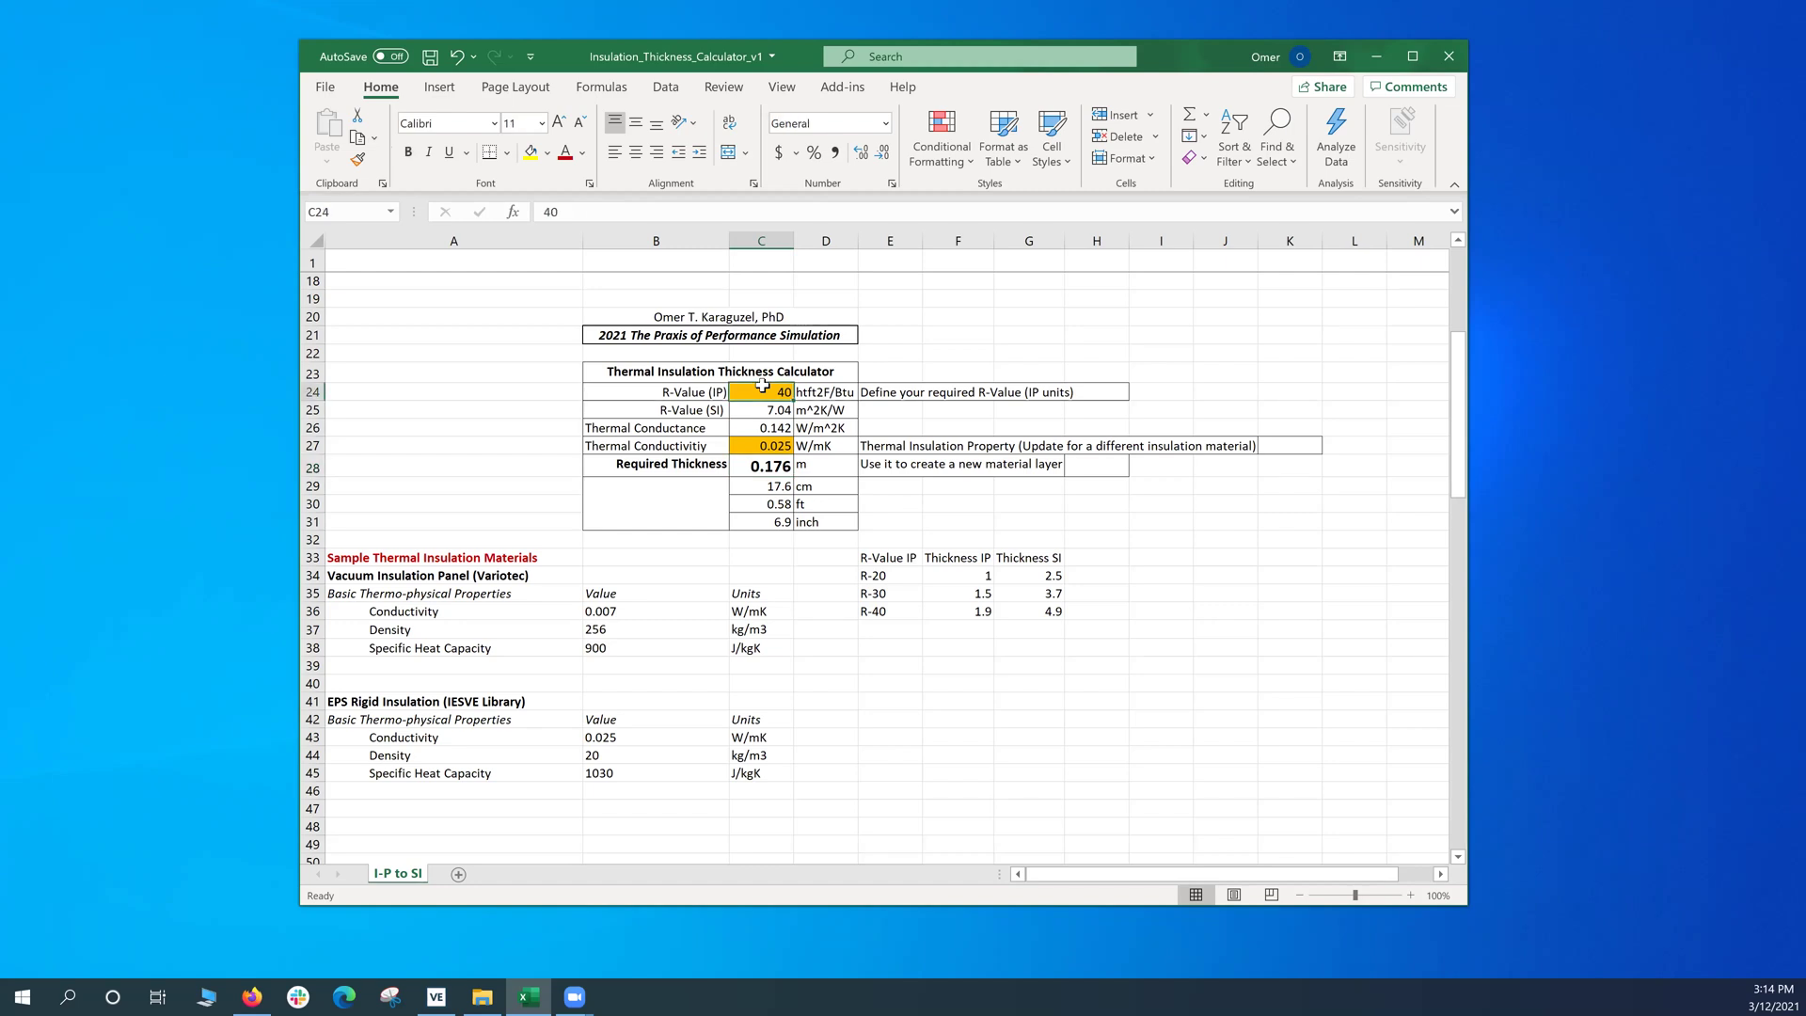
Step: Compare the EPS conductivity 0.025 with the Vacuum Insulation Panel material
left_click(625, 737)
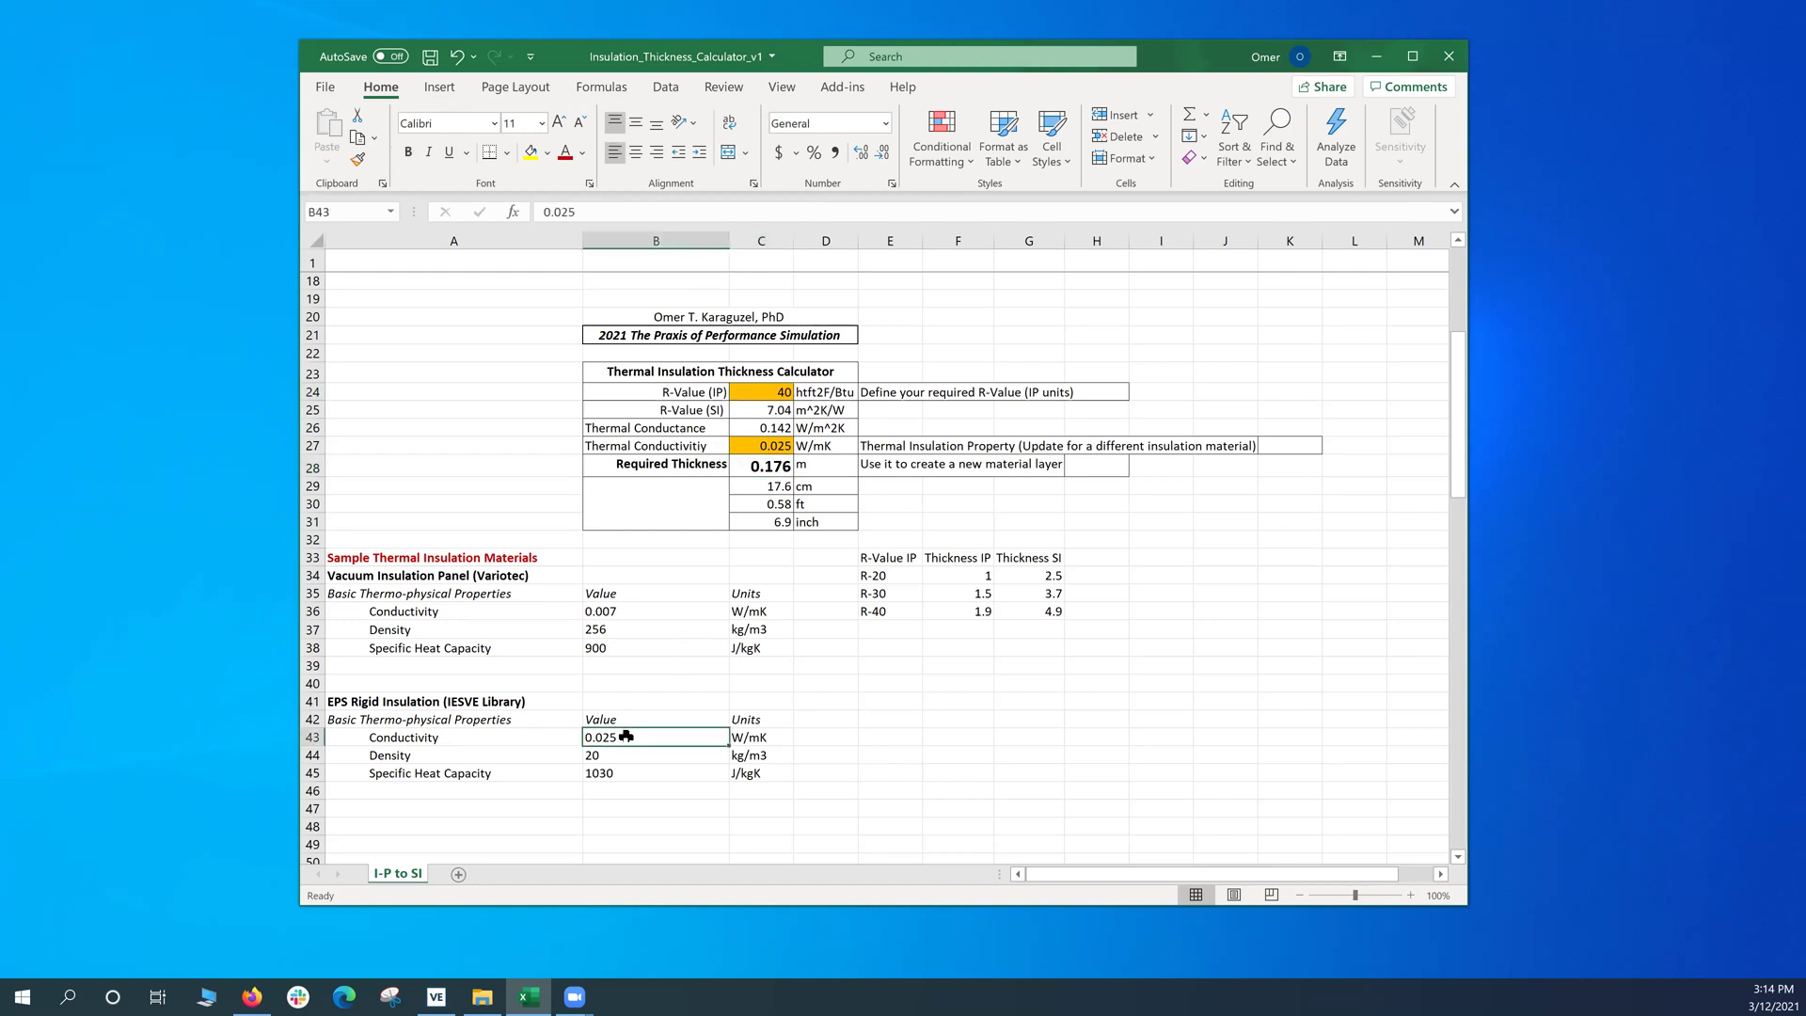
mouse_move(625, 736)
left_mouse_down()
mouse_move(600, 616)
mouse_move(605, 736)
left_mouse_up()
left_click(414, 578)
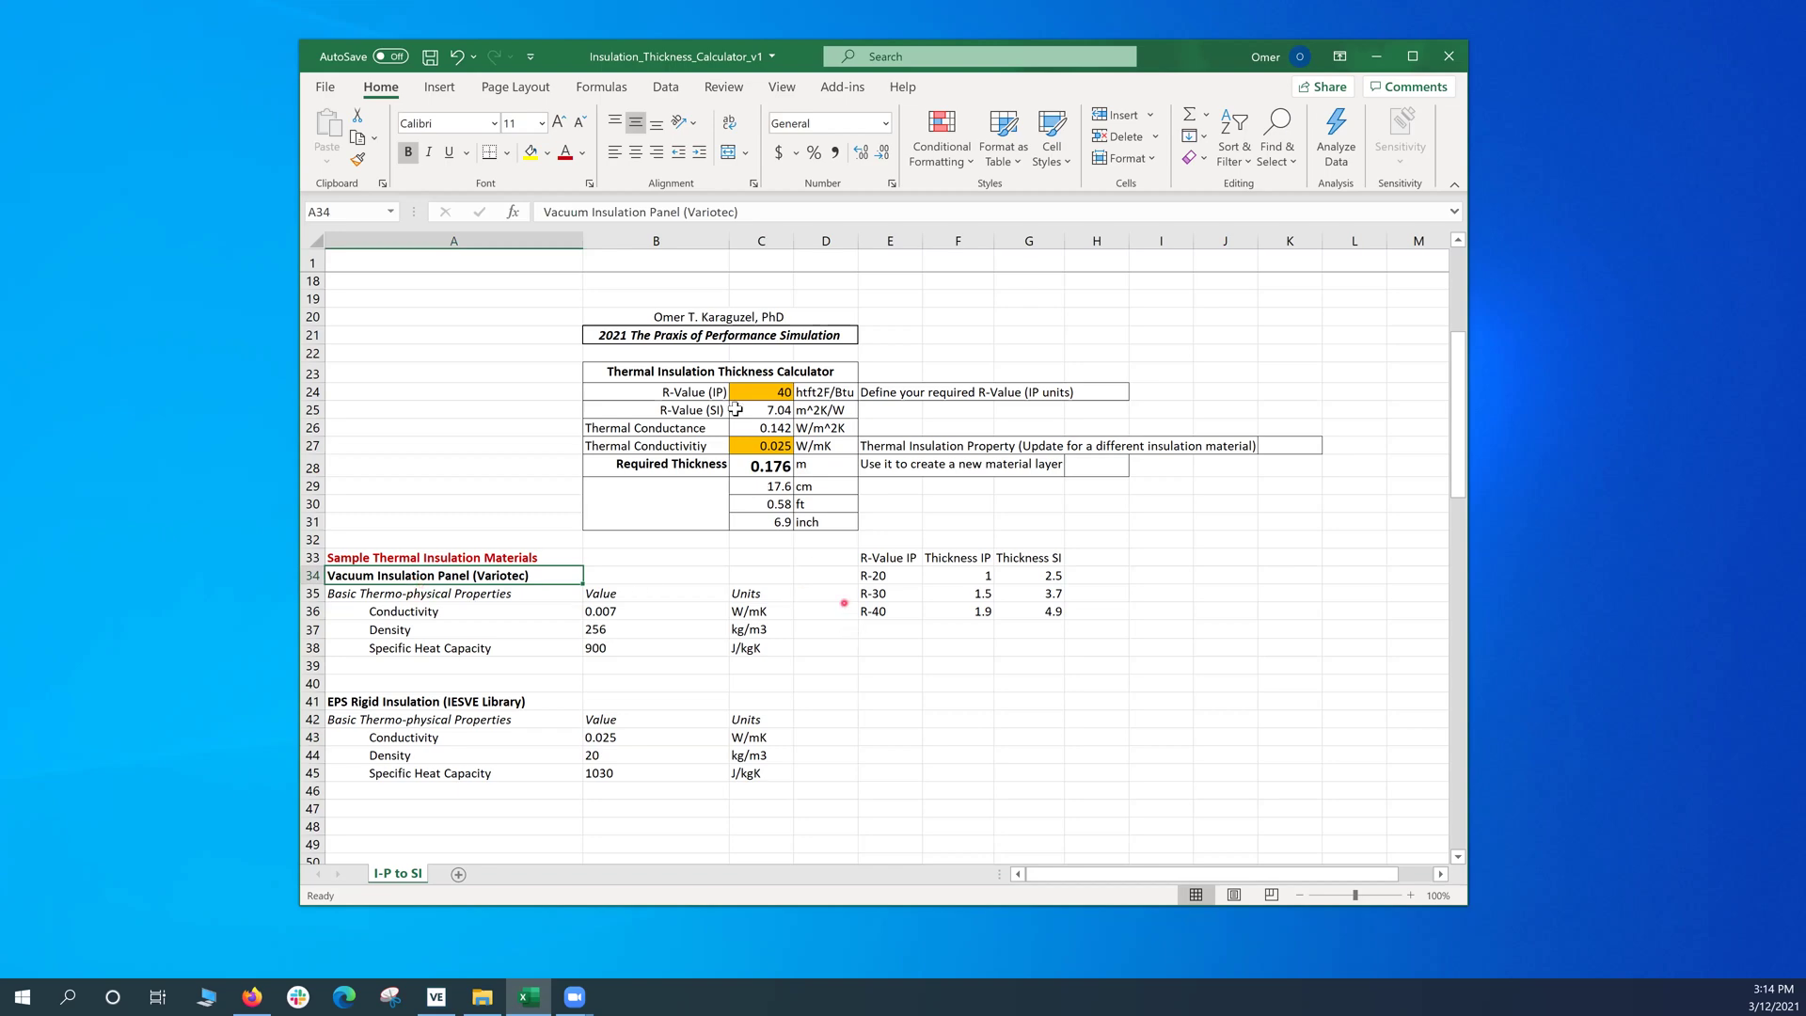
Step: Change the R-value to 20, then 30, giving a 0.132 m required thickness
left_click(756, 389)
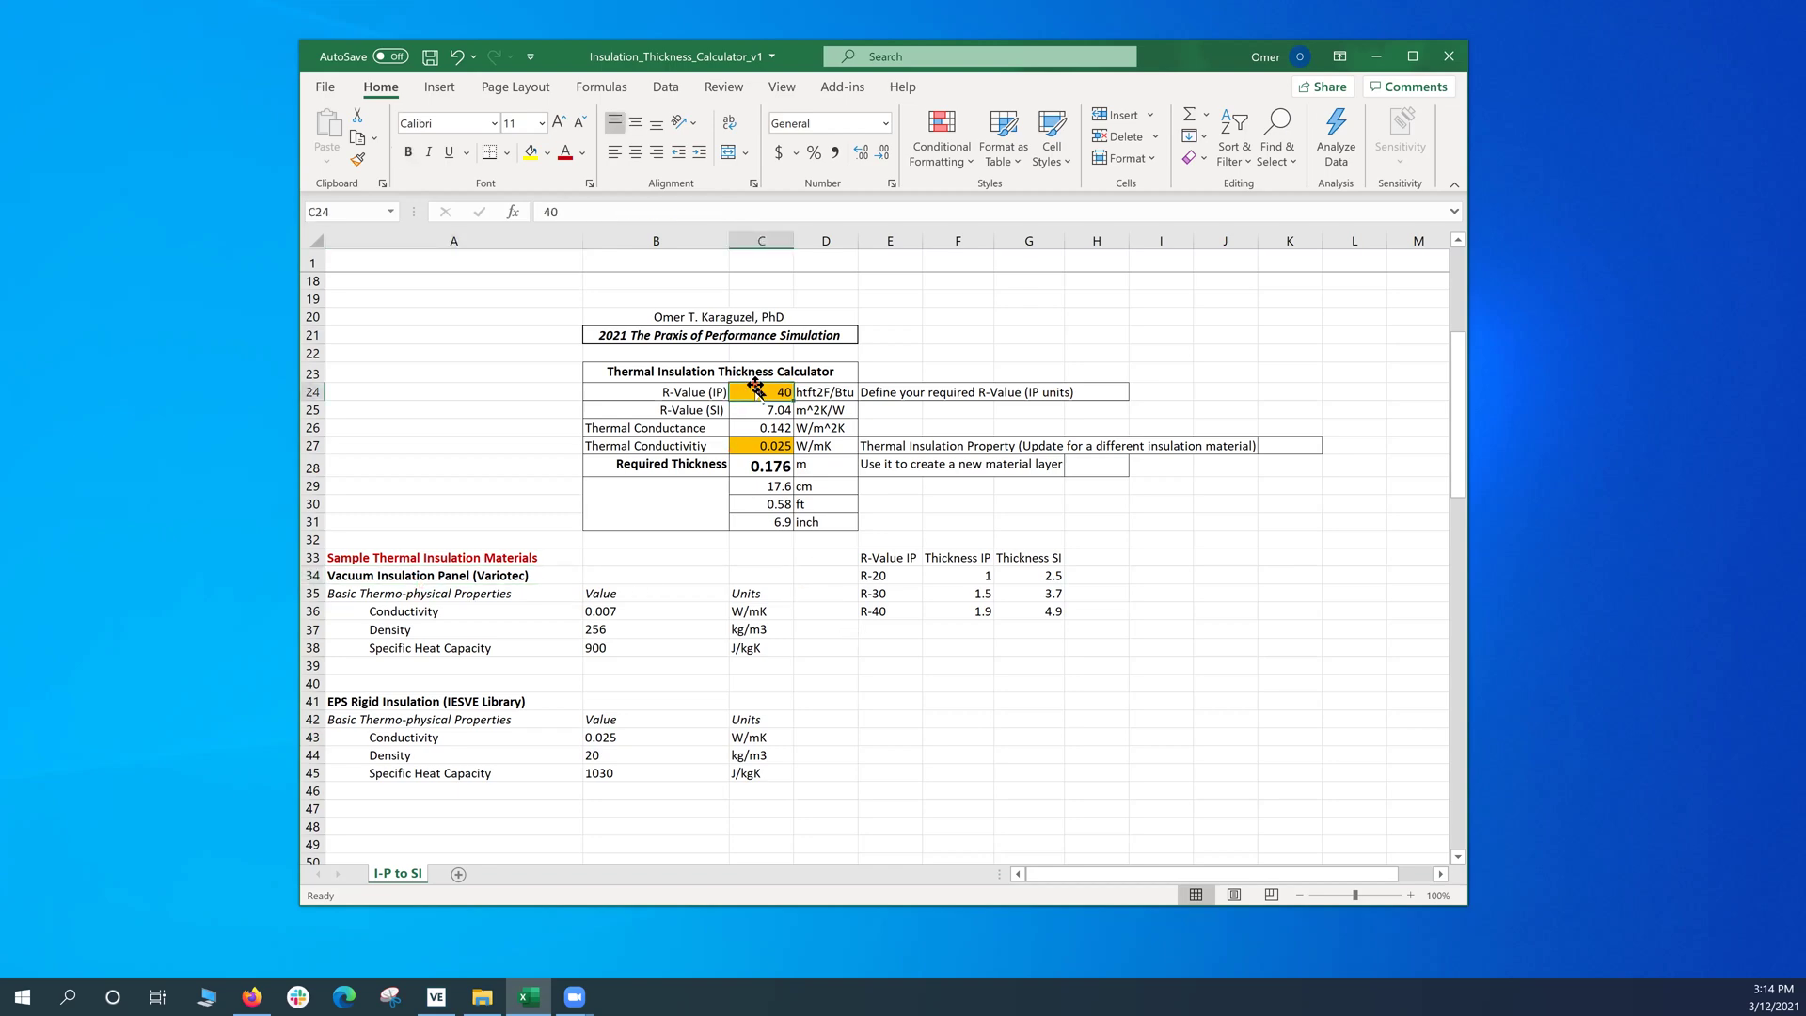
type("20")
key("Return")
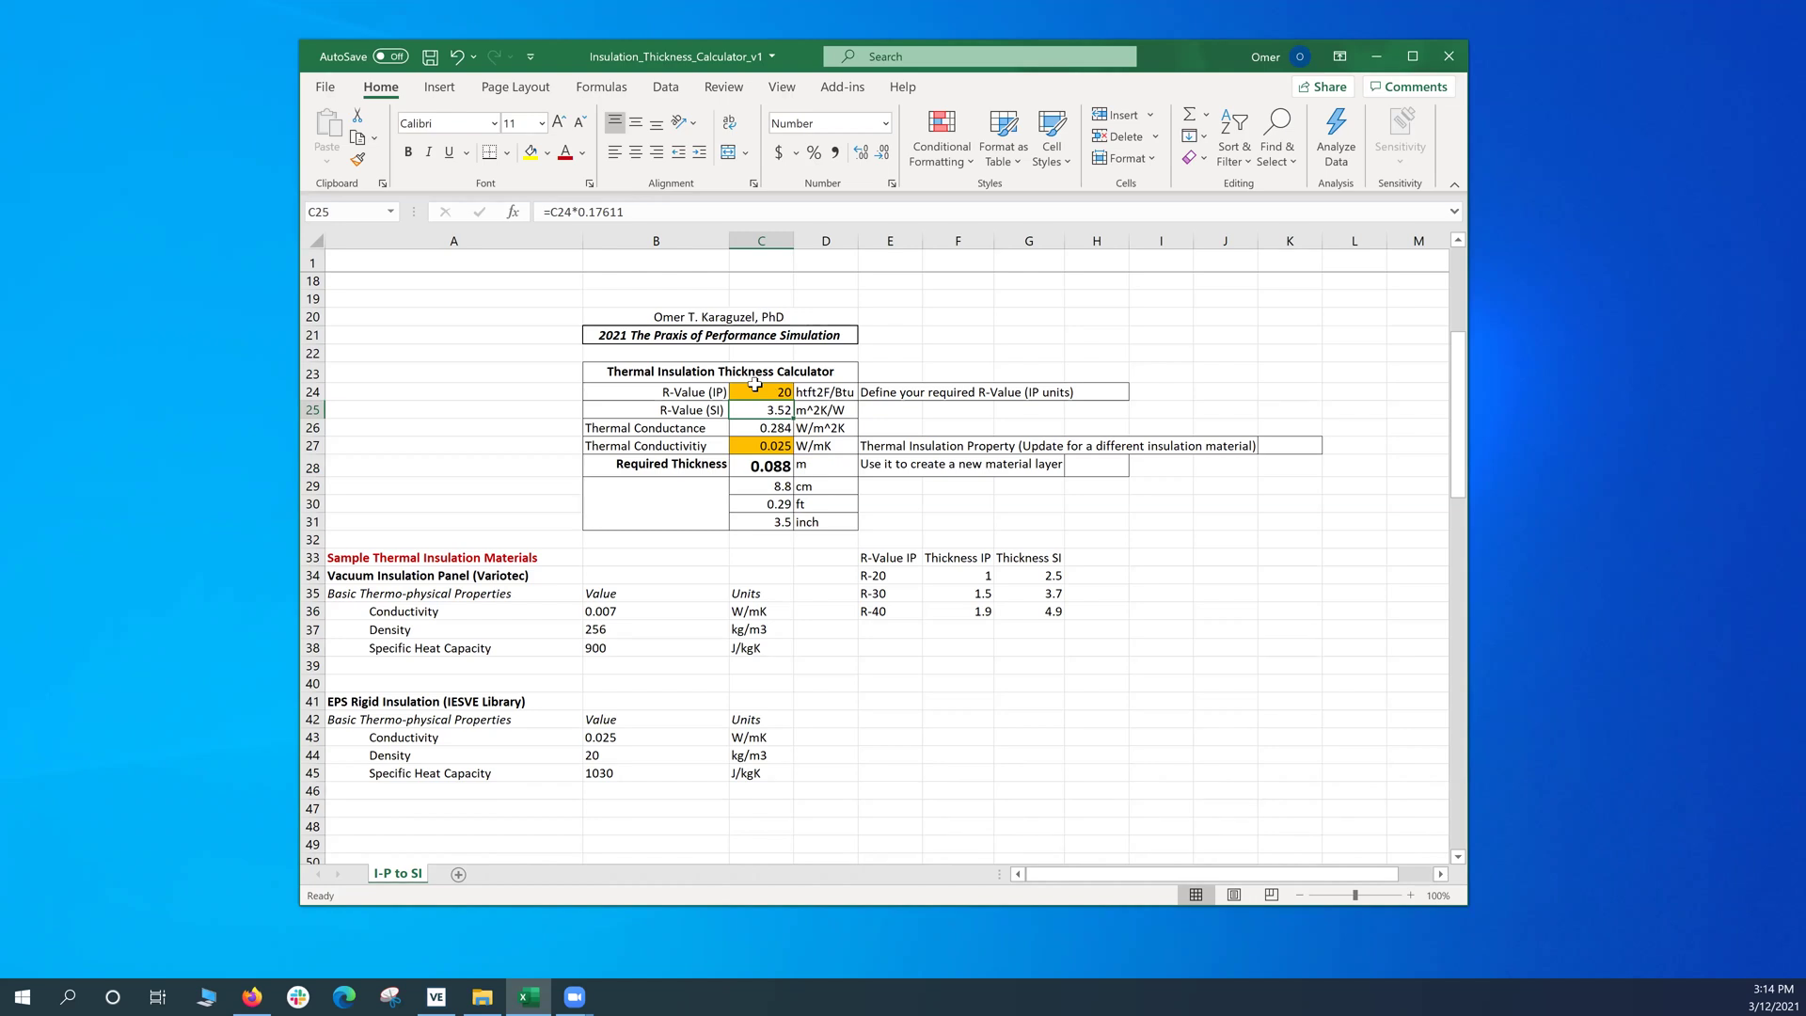
left_click(754, 384)
type("30")
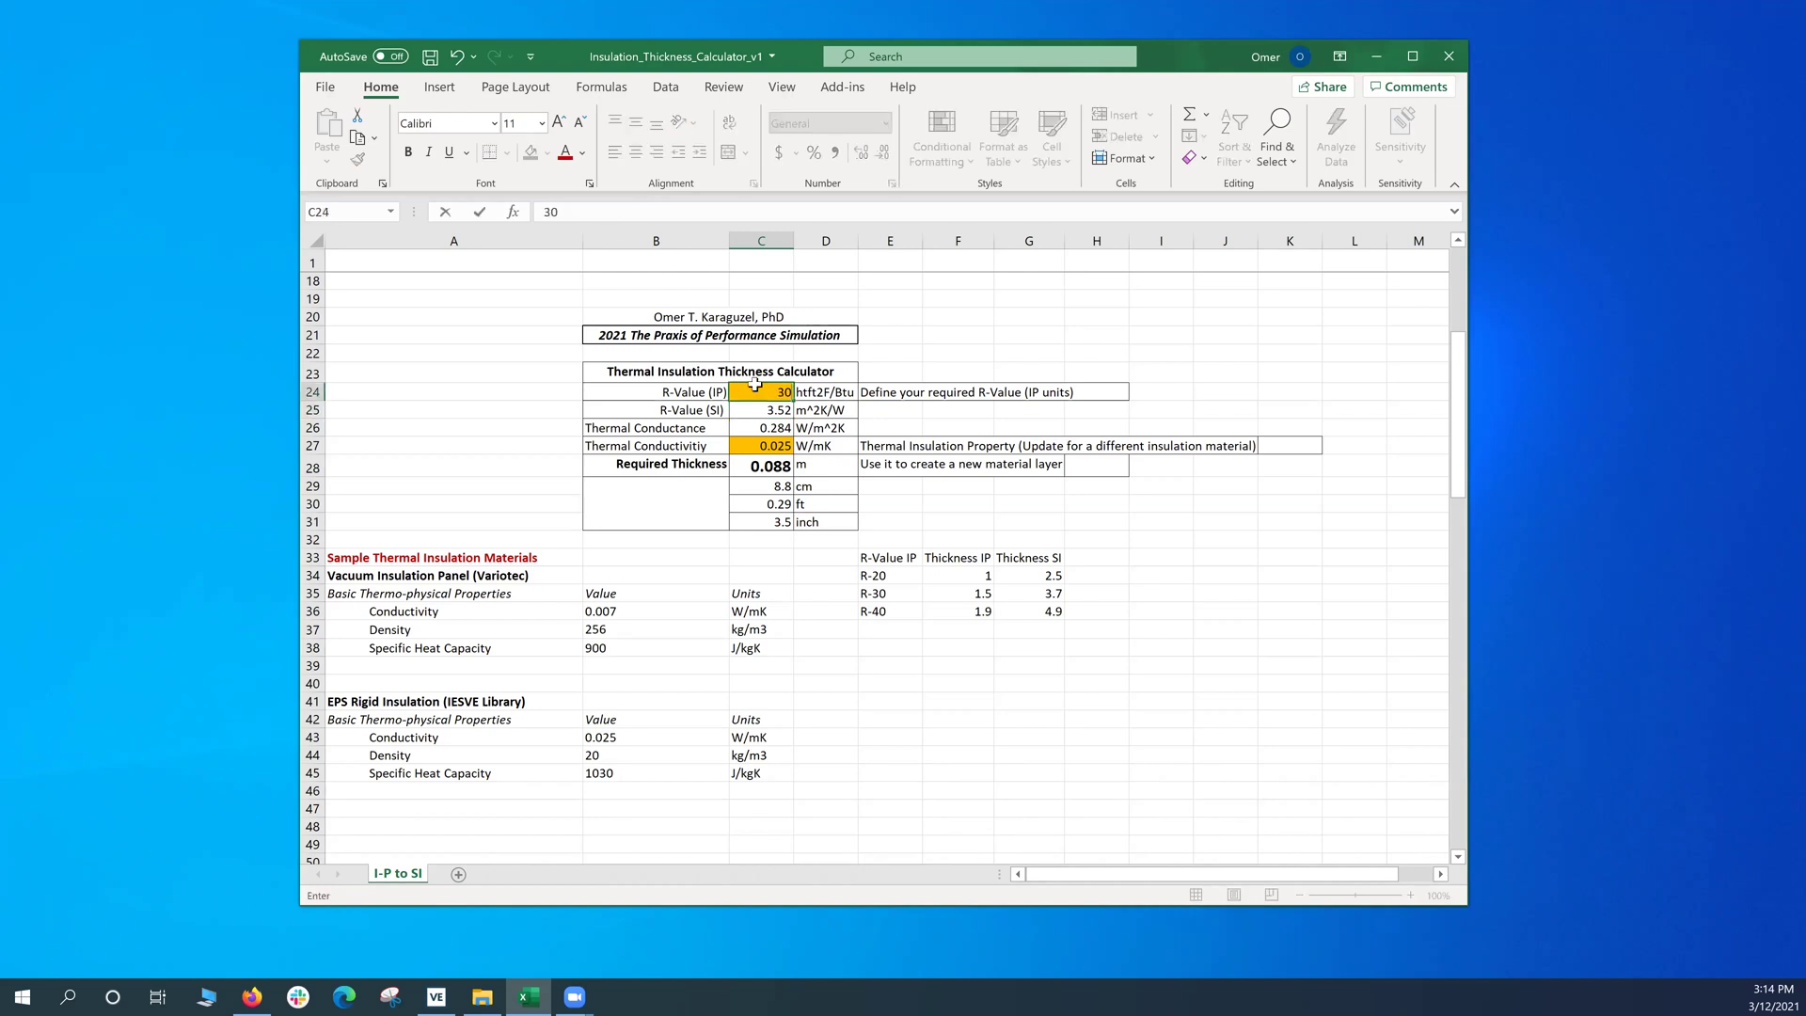
key("Return")
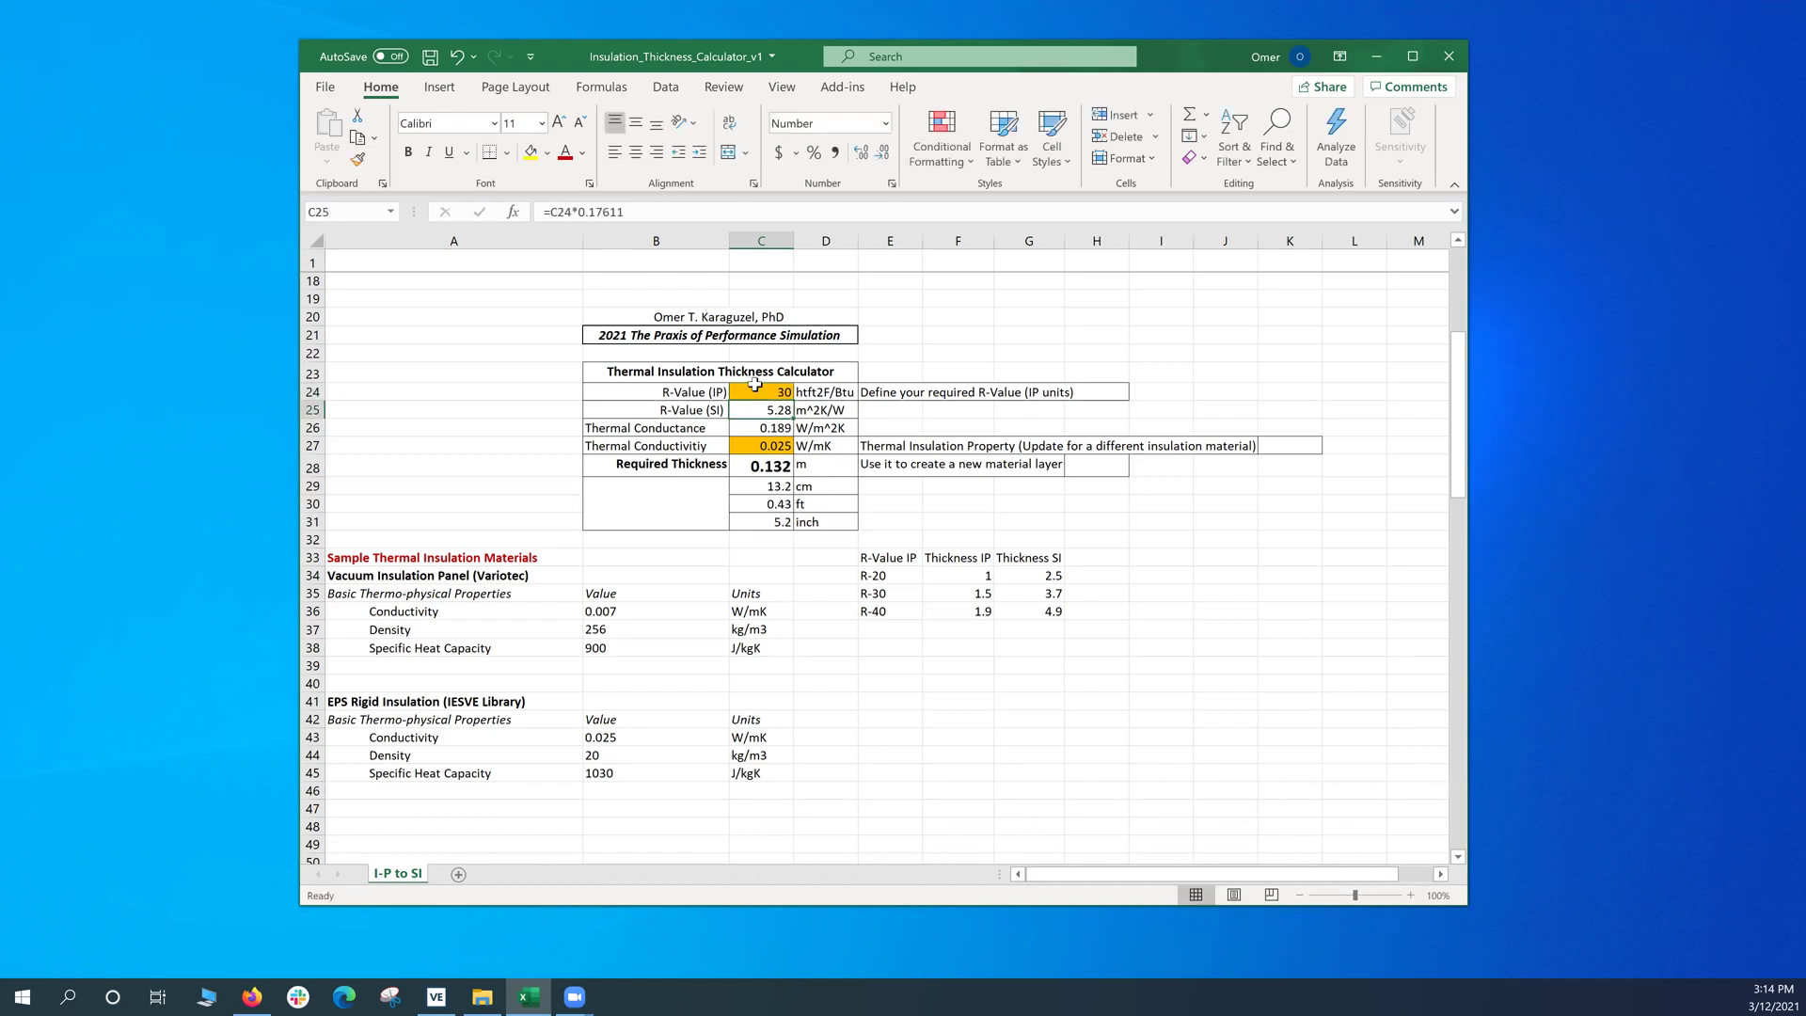
left_click(761, 466)
left_click(688, 464)
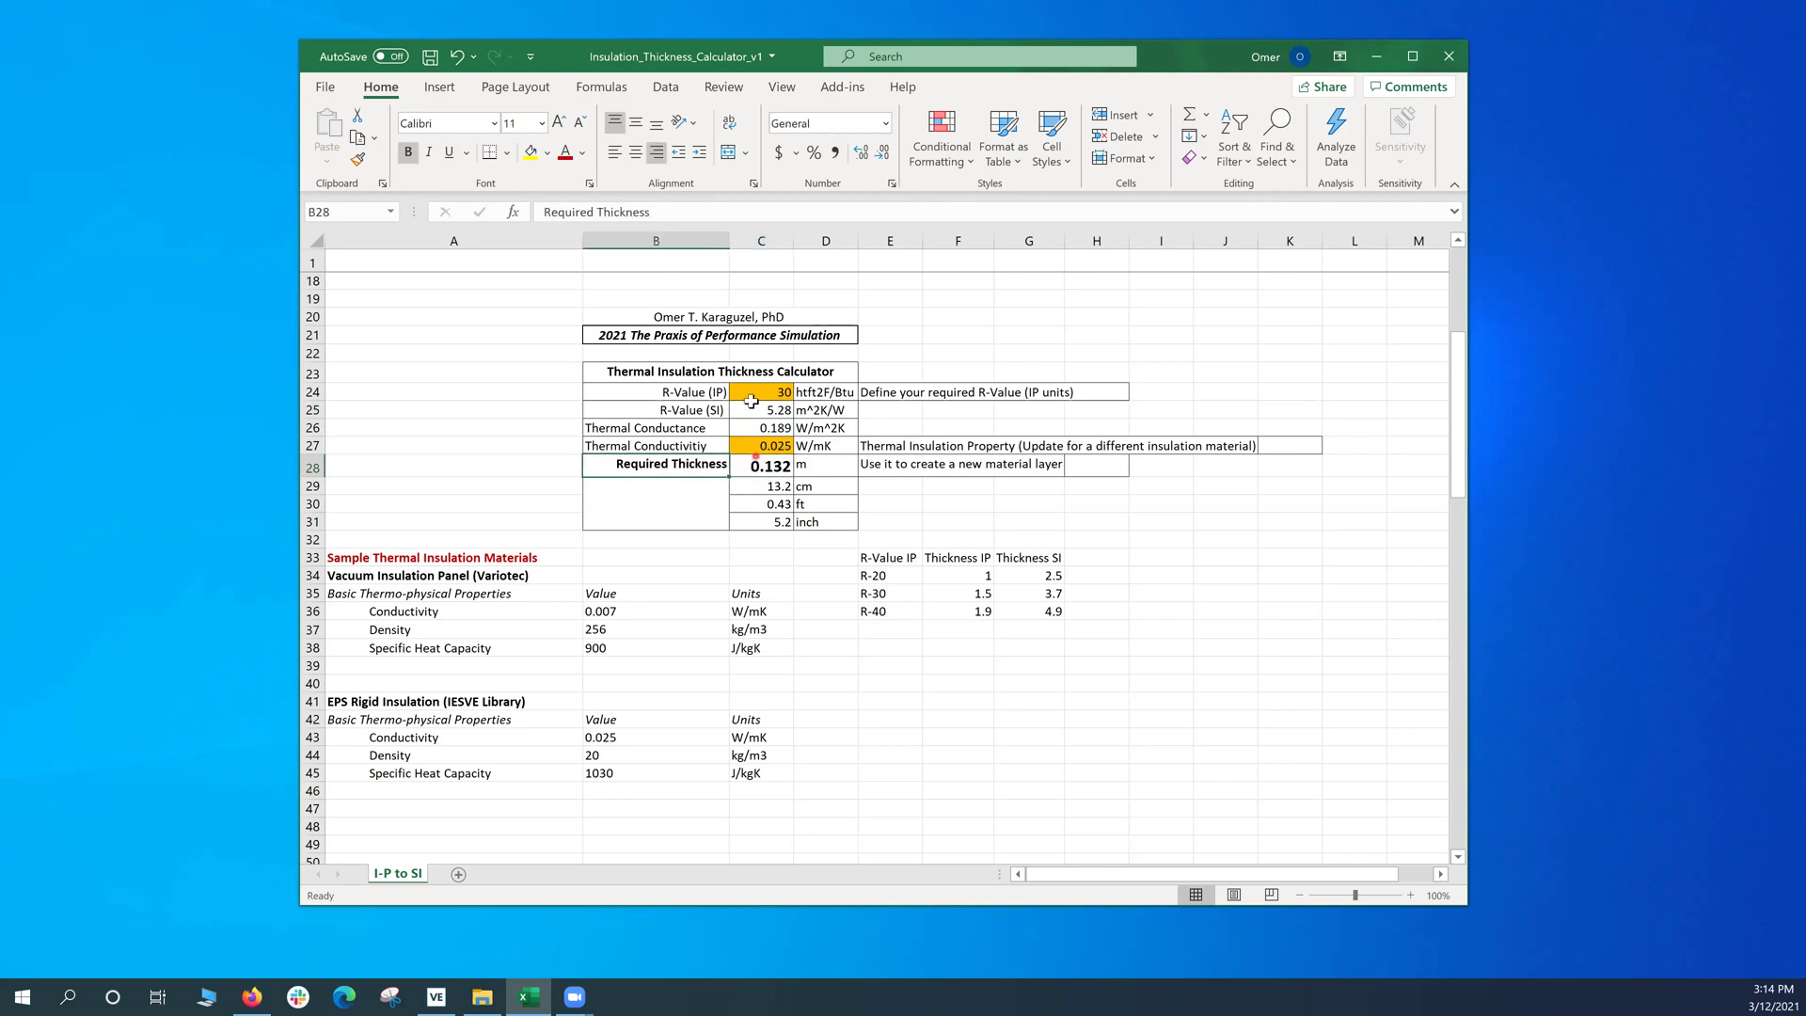
left_click(763, 391)
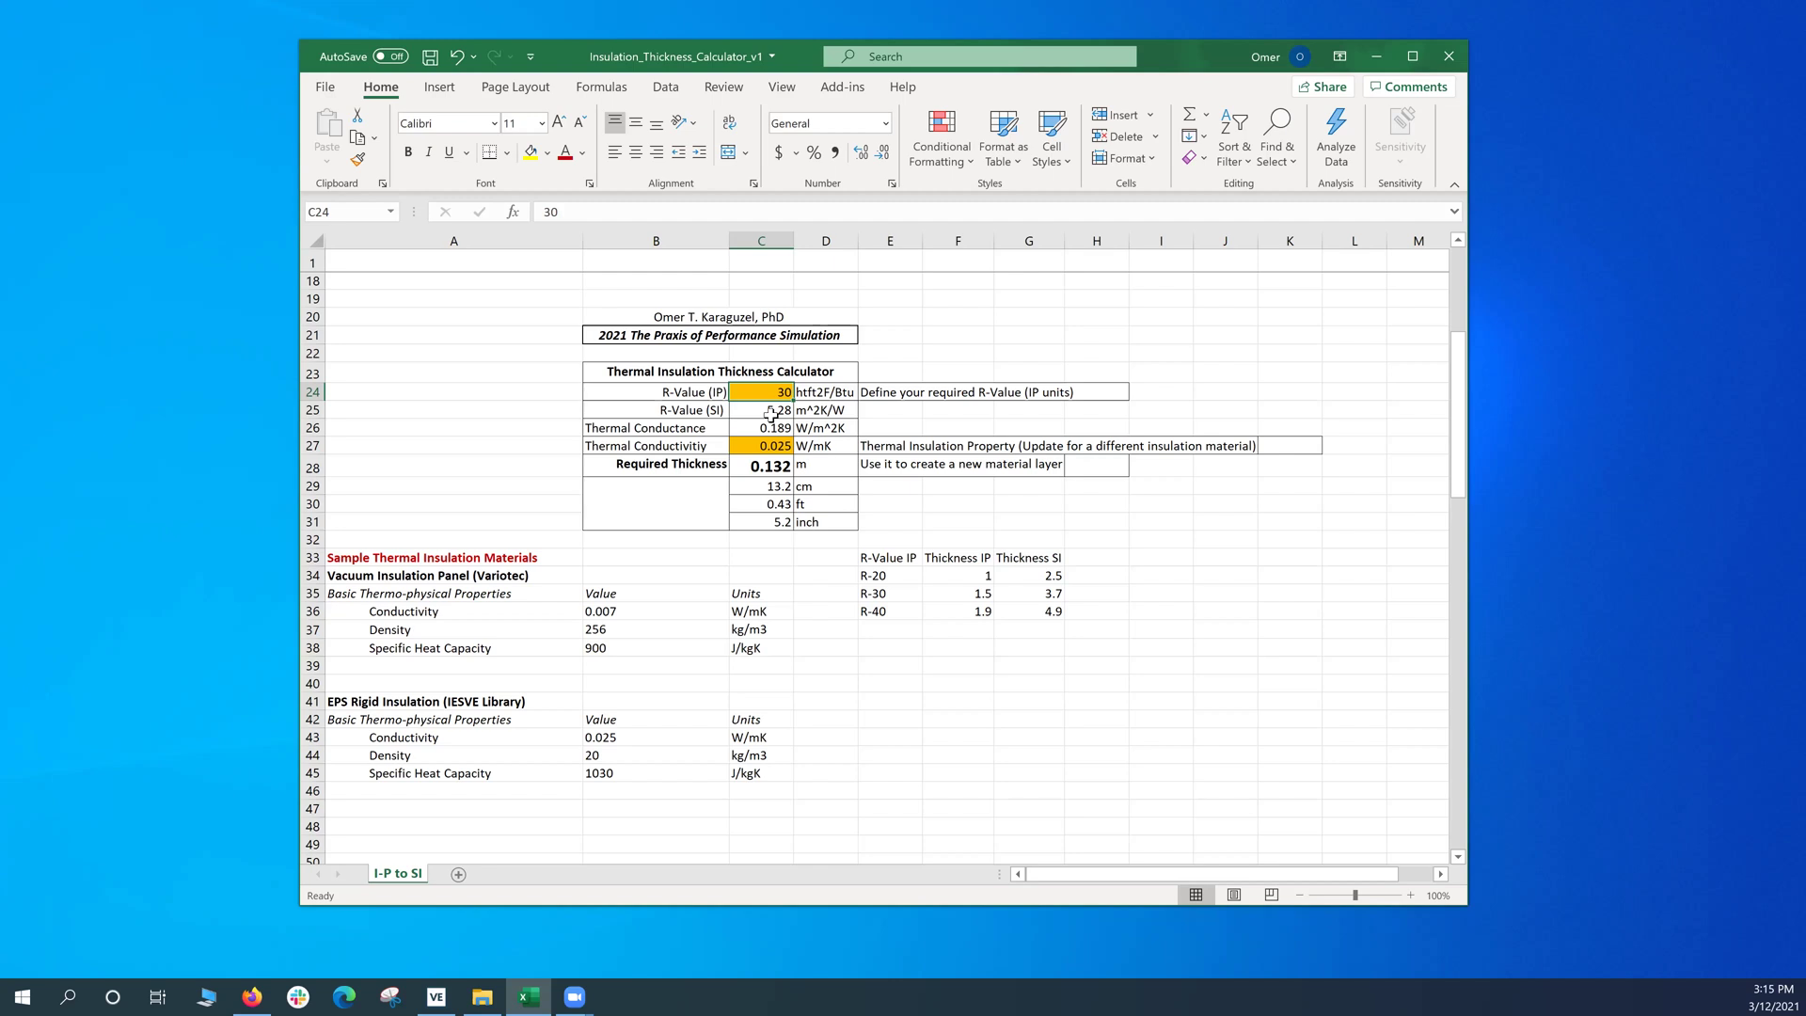
left_click(754, 468)
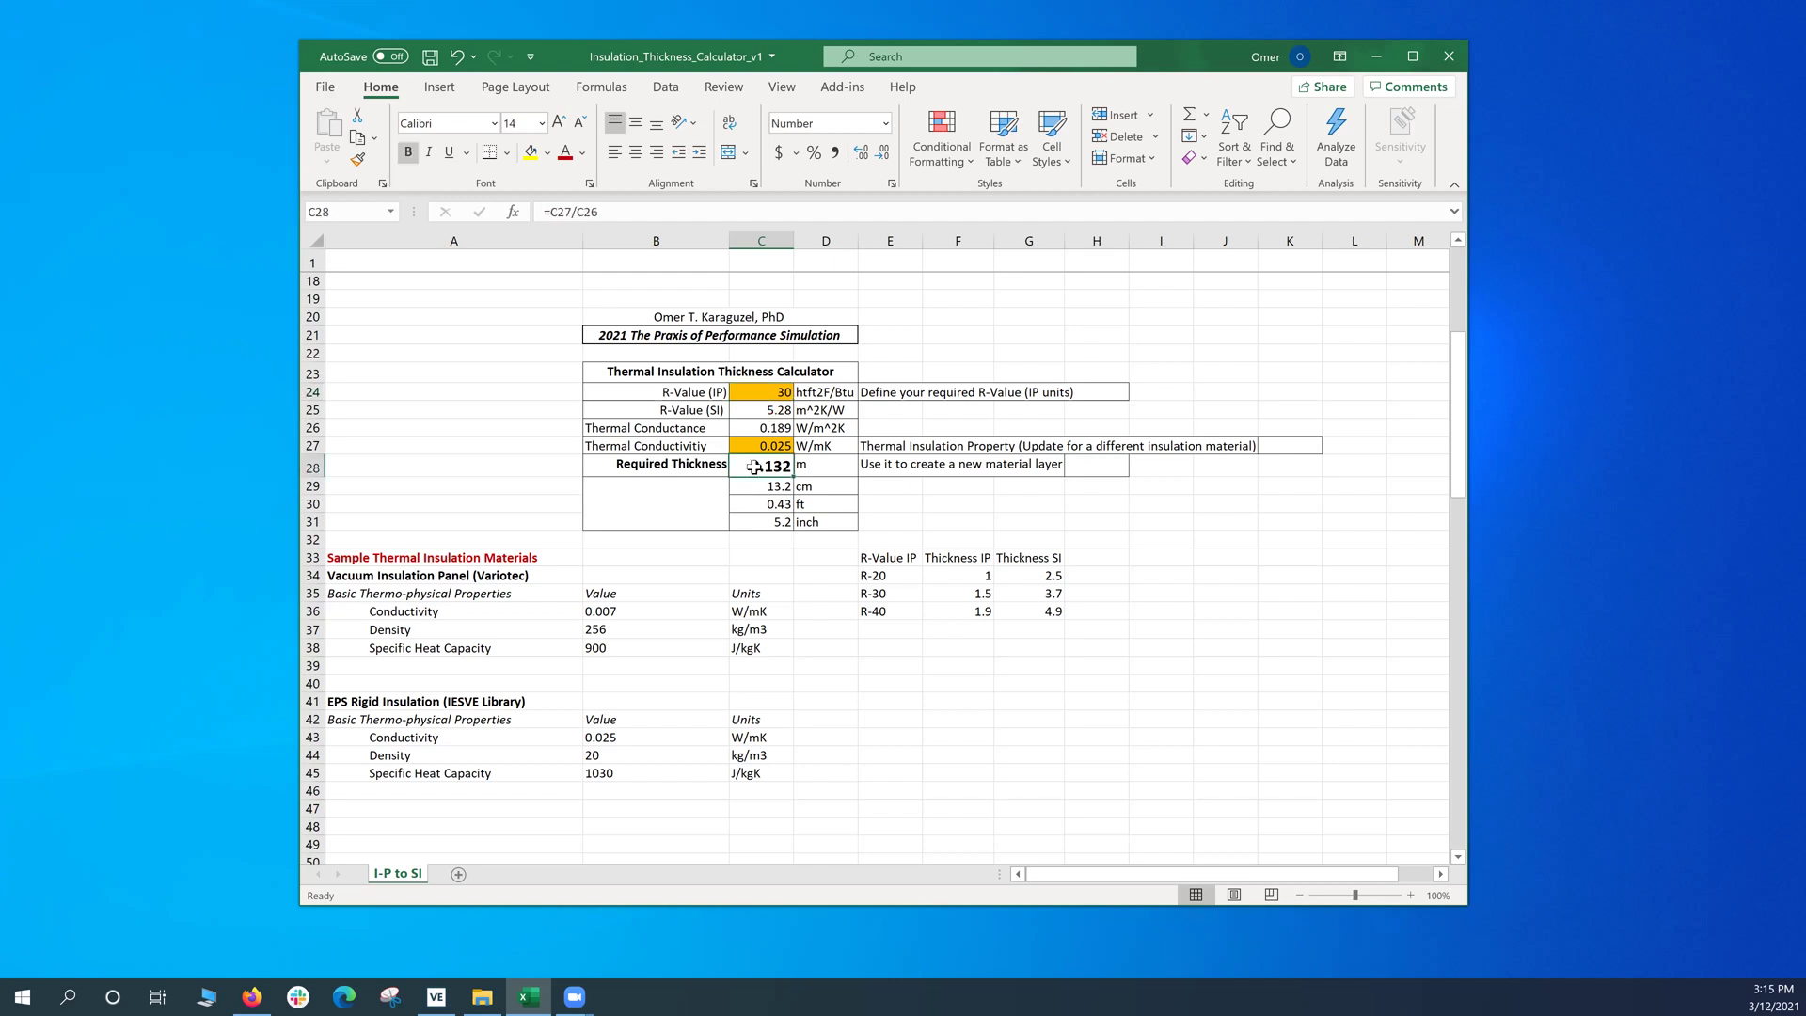